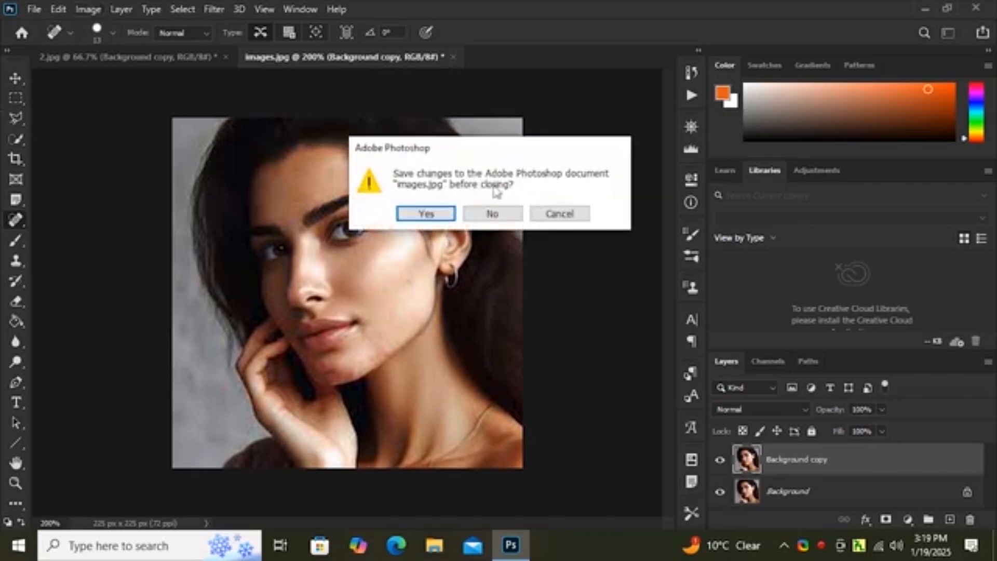
# Step: Close images.jpg without saving its changes and delete the Background copy layer from 2.jpg
pyautogui.click(489, 213)
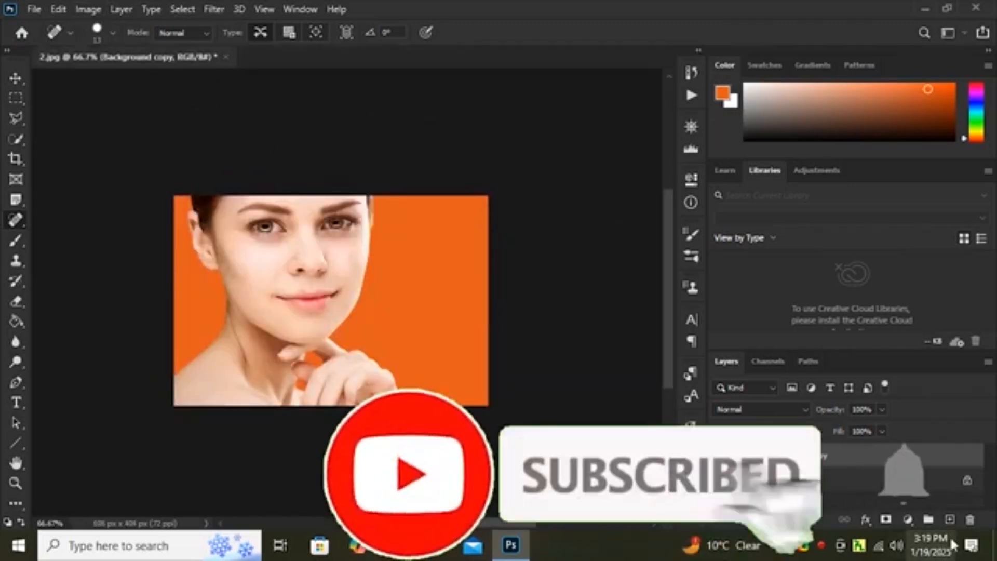
pyautogui.click(970, 520)
pyautogui.click(426, 213)
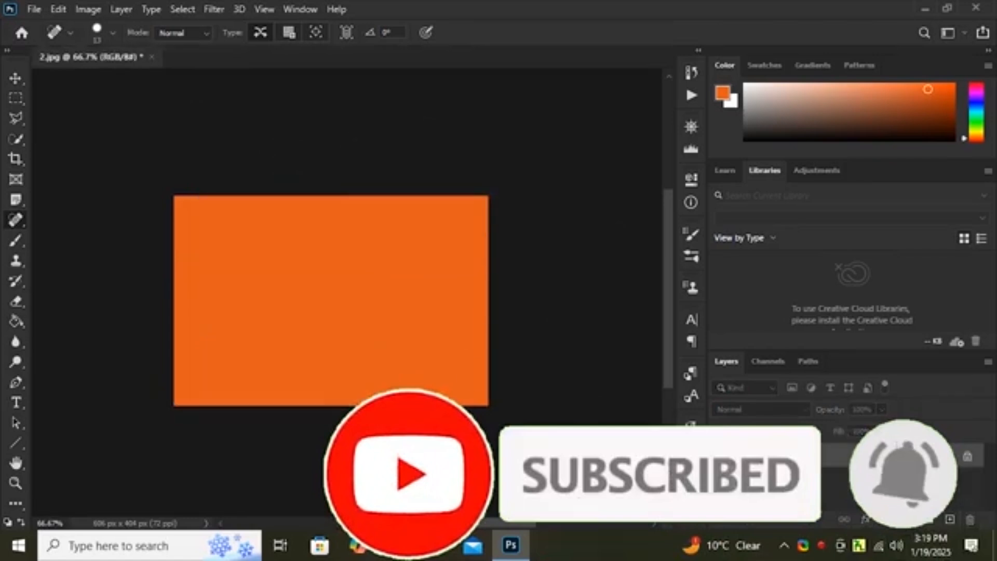
# Step: Choose the Brush Tool and set its brush size to 322 px
pyautogui.click(17, 239)
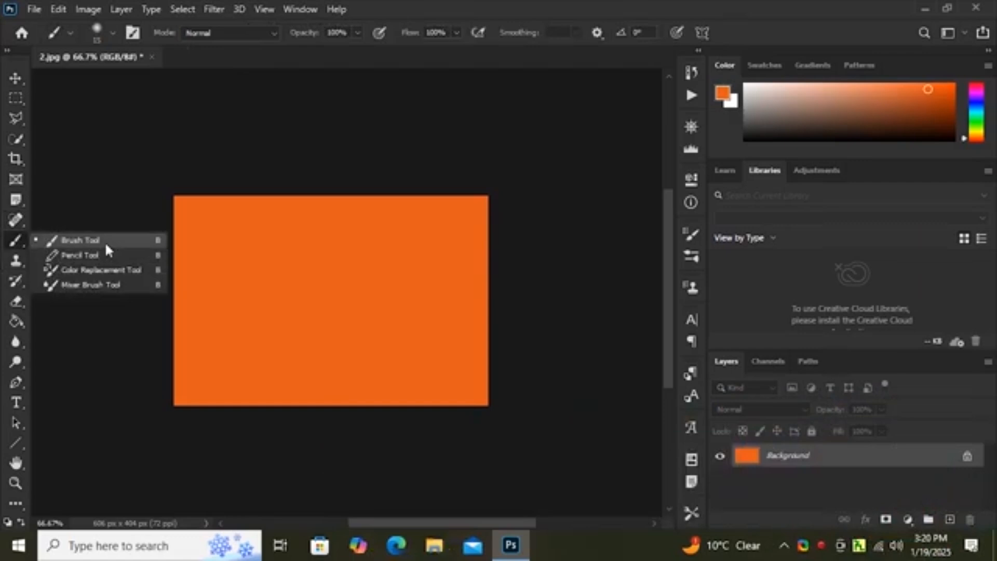
pyautogui.click(104, 241)
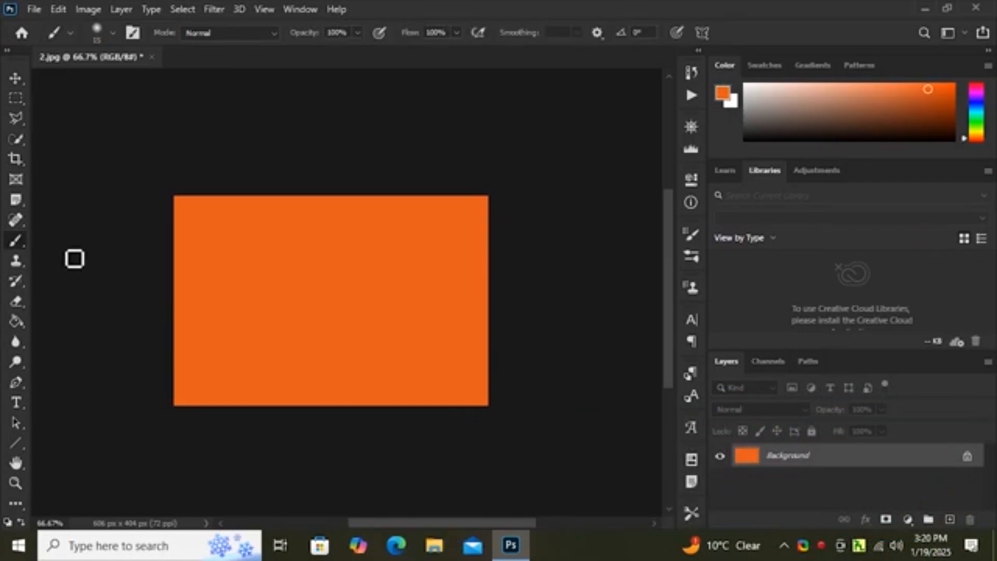
pyautogui.click(110, 33)
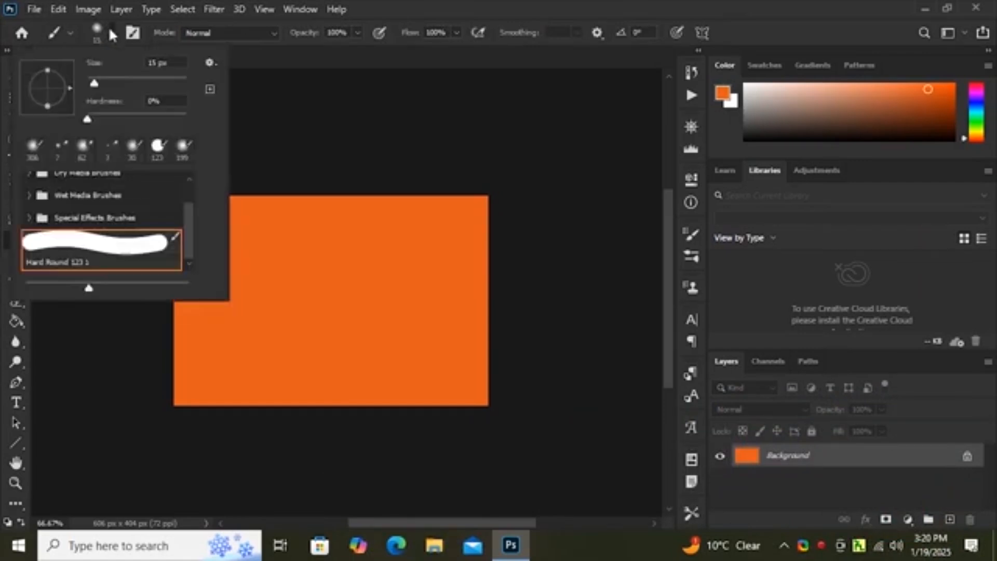
pyautogui.moveTo(93, 82); pyautogui.dragTo(140, 90)
pyautogui.moveTo(158, 82); pyautogui.dragTo(168, 83)
pyautogui.click(221, 57)
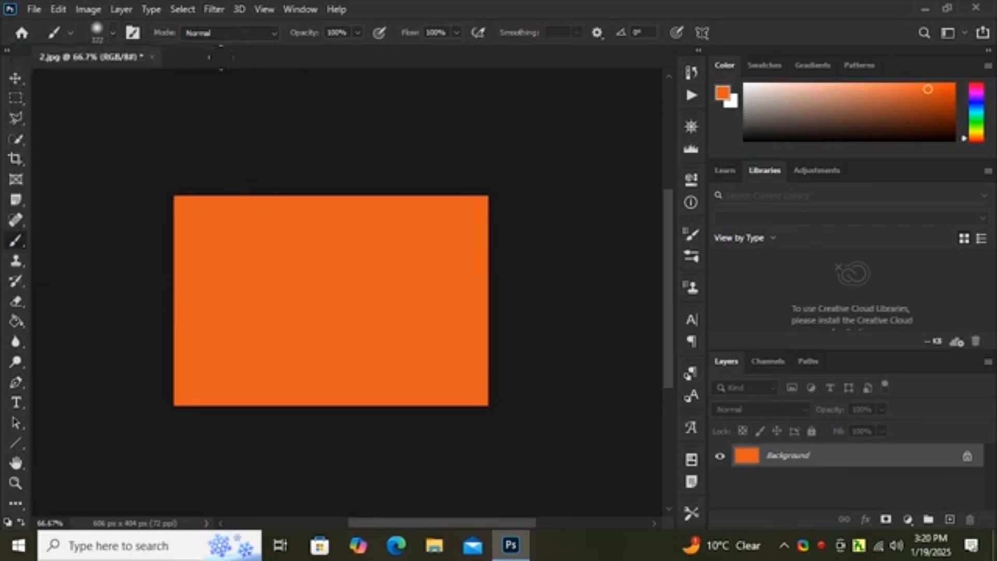
pyautogui.click(23, 9)
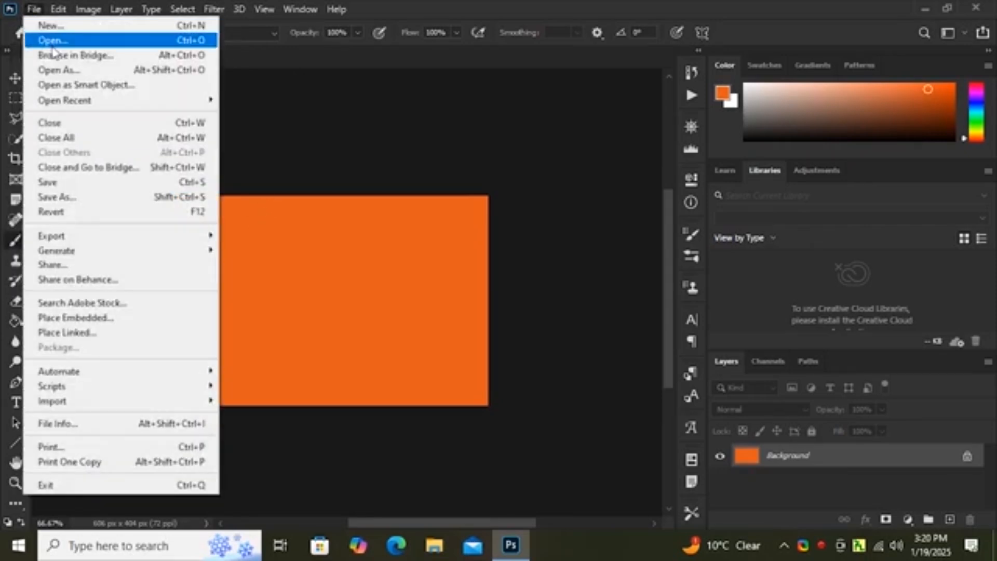
pyautogui.click(41, 38)
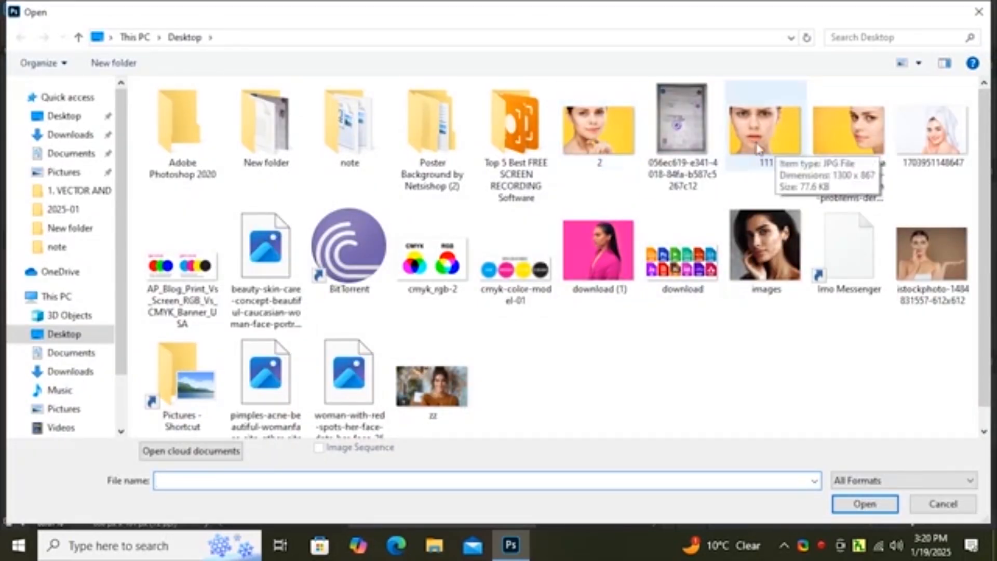
pyautogui.doubleClick(933, 136)
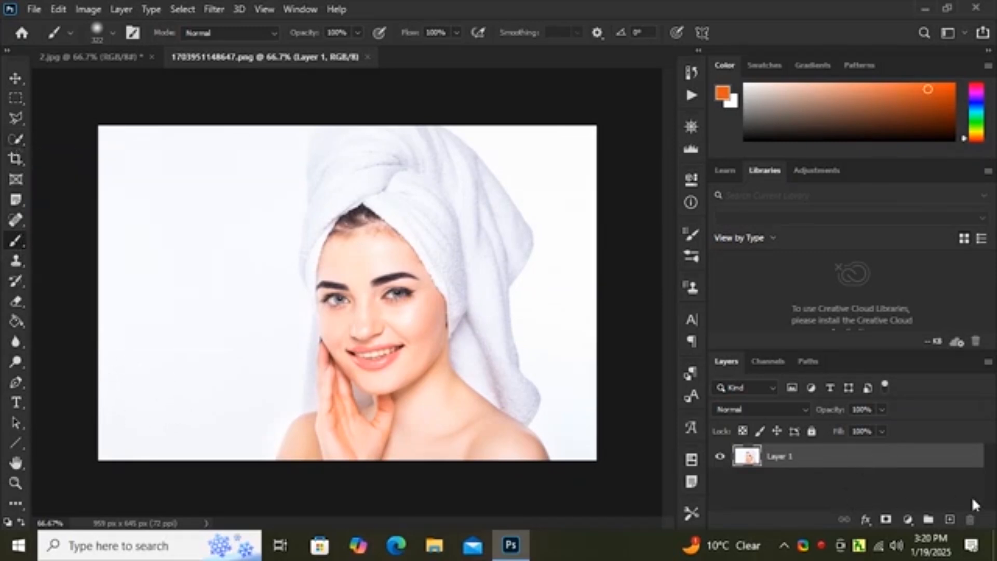
# Step: Add a new layer above the photo and paint it over with bright red using the Brush Tool
pyautogui.click(951, 520)
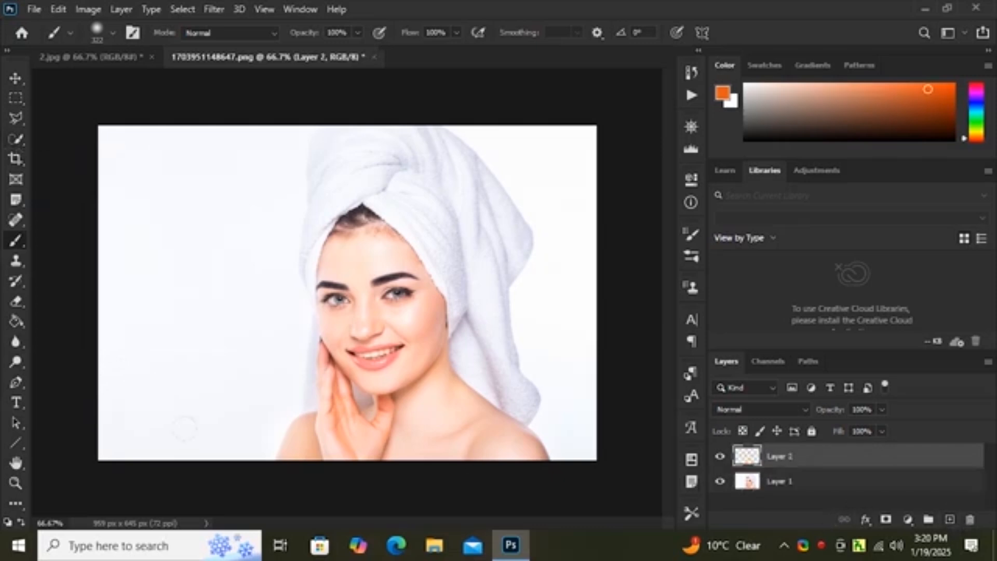
pyautogui.click(7, 523)
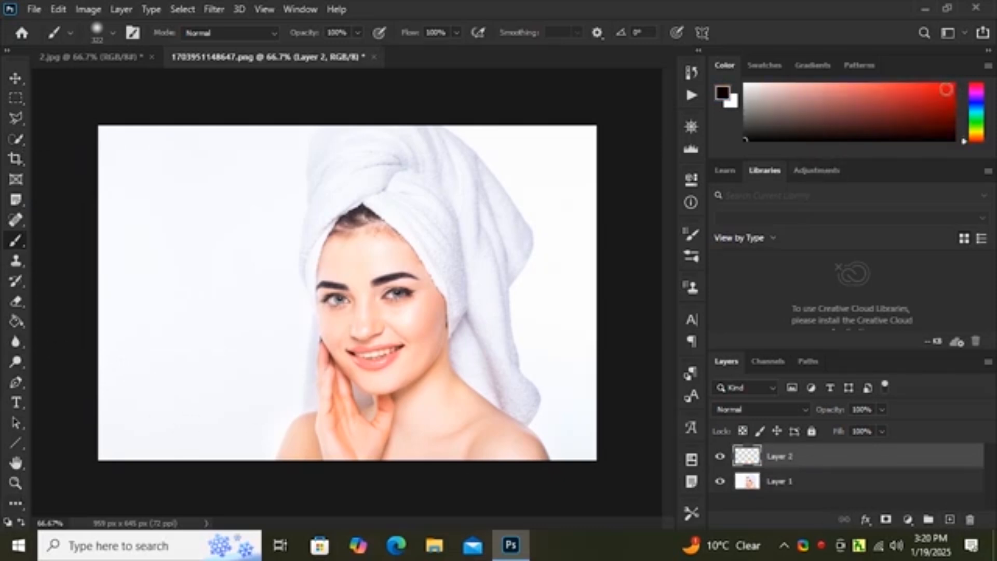
pyautogui.click(949, 87)
pyautogui.moveTo(135, 260)
pyautogui.mouseDown()
pyautogui.moveTo(150, 363)
pyautogui.moveTo(150, 156)
pyautogui.moveTo(151, 415)
pyautogui.moveTo(207, 260)
pyautogui.moveTo(218, 171)
pyautogui.moveTo(130, 96)
pyautogui.moveTo(255, 198)
pyautogui.moveTo(290, 156)
pyautogui.moveTo(281, 270)
pyautogui.moveTo(289, 244)
pyautogui.moveTo(265, 239)
pyautogui.moveTo(228, 296)
pyautogui.moveTo(244, 259)
pyautogui.moveTo(605, 257)
pyautogui.moveTo(363, 192)
pyautogui.moveTo(333, 405)
pyautogui.moveTo(519, 374)
pyautogui.moveTo(488, 405)
pyautogui.mouseUp()
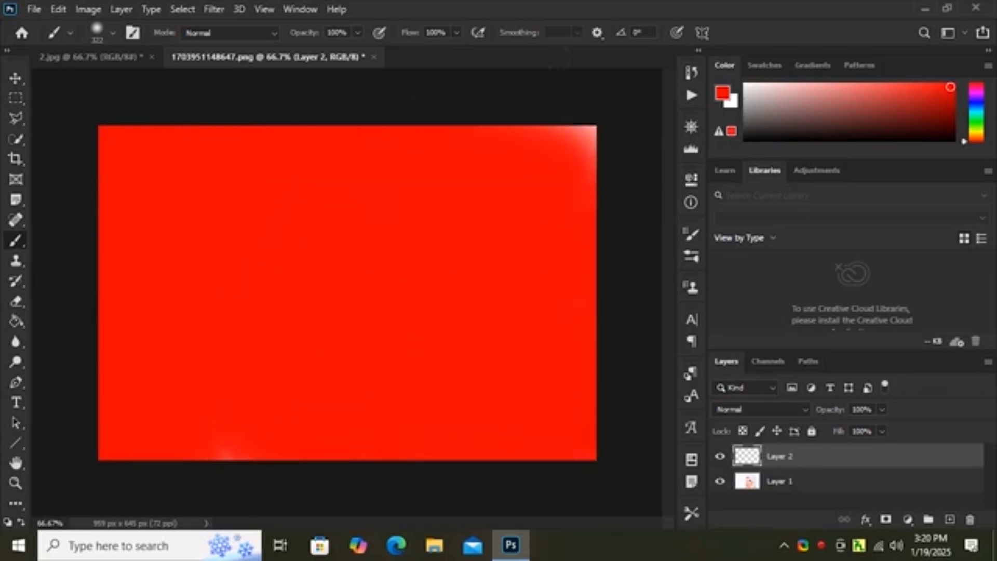
pyautogui.moveTo(560, 57); pyautogui.dragTo(631, 218)
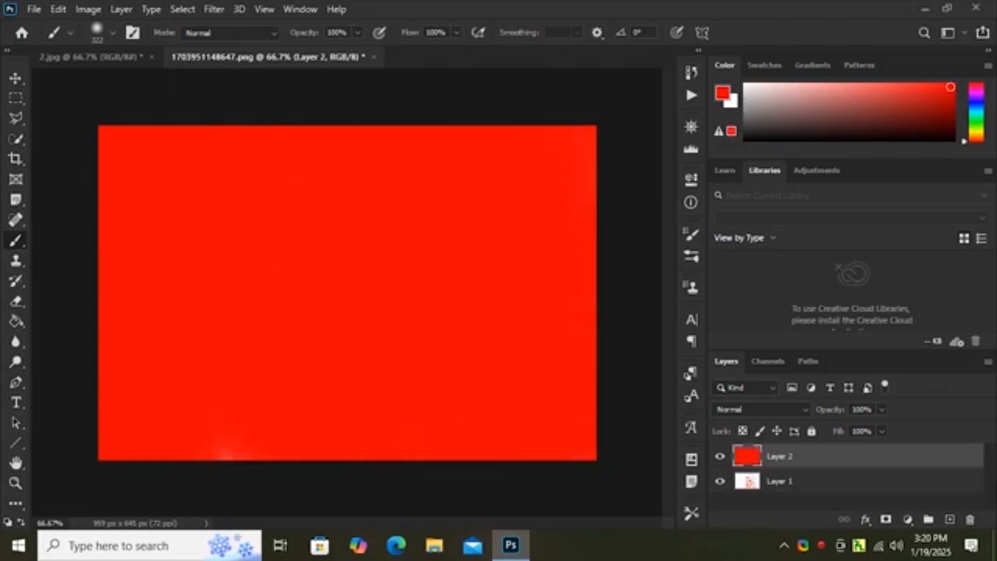
# Step: Hide the red-painted Layer 2 and duplicate Layer 1
pyautogui.click(720, 458)
pyautogui.click(720, 458)
pyautogui.click(57, 9)
pyautogui.click(112, 25)
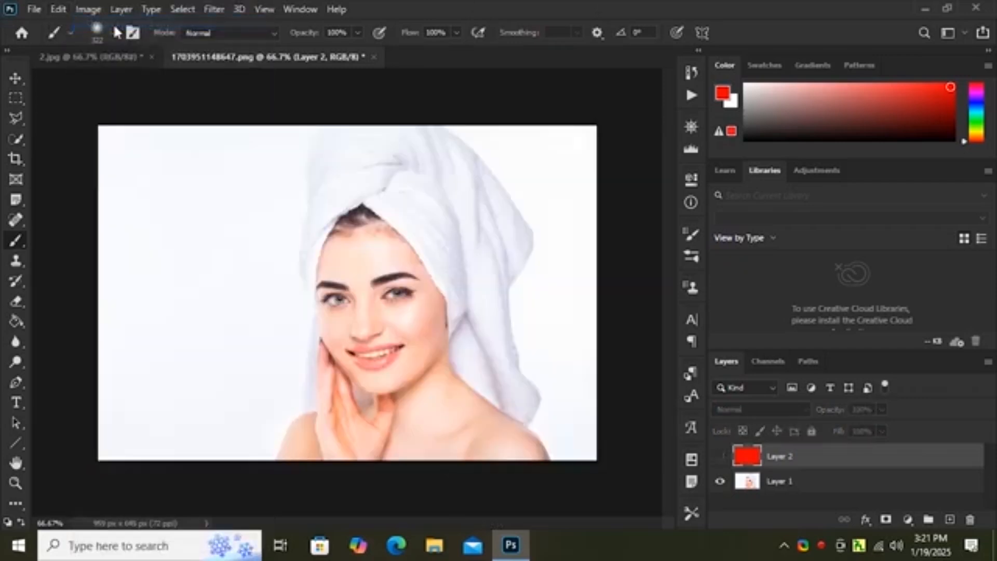
pyautogui.click(835, 482)
pyautogui.moveTo(924, 491); pyautogui.dragTo(950, 519)
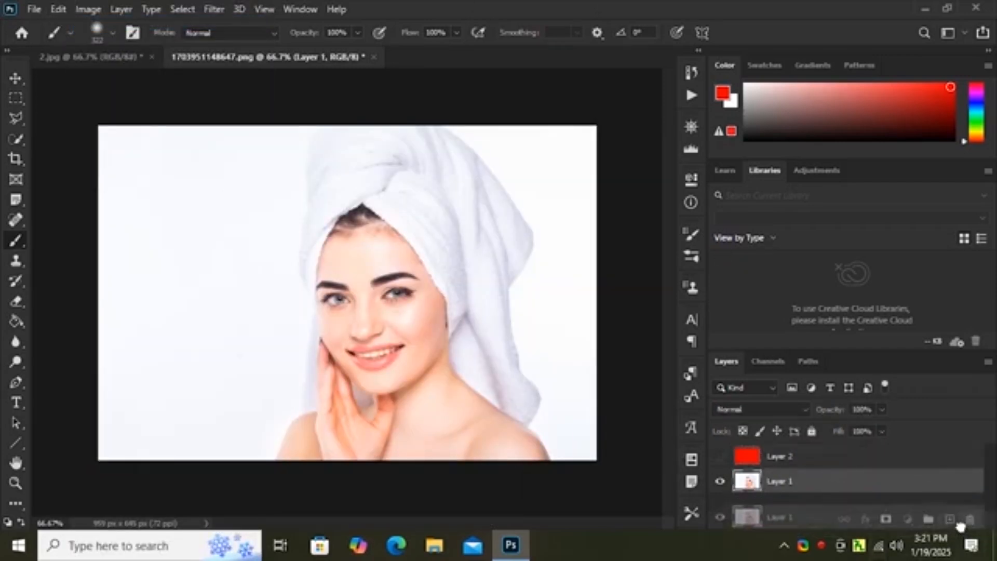
# Step: Quick-select the white background beside the woman's hand on Layer 1 copy, subtracting the towel and skin from the selection
pyautogui.click(16, 139)
pyautogui.moveTo(140, 138)
pyautogui.mouseDown()
pyautogui.moveTo(164, 216)
pyautogui.moveTo(171, 328)
pyautogui.mouseUp()
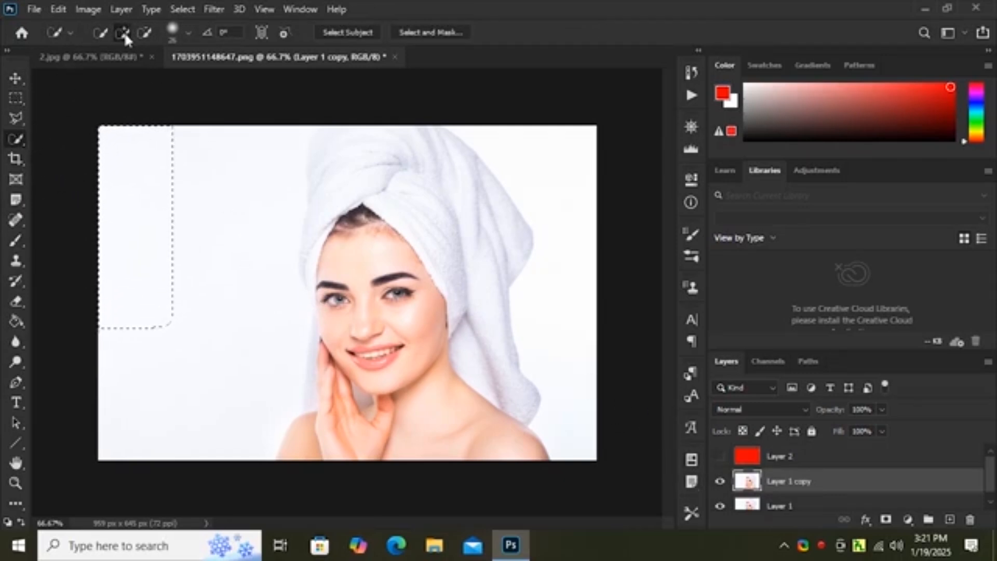
pyautogui.moveTo(189, 192)
pyautogui.mouseDown()
pyautogui.moveTo(158, 173)
pyautogui.moveTo(251, 194)
pyautogui.moveTo(207, 349)
pyautogui.moveTo(147, 187)
pyautogui.mouseUp()
pyautogui.click(144, 32)
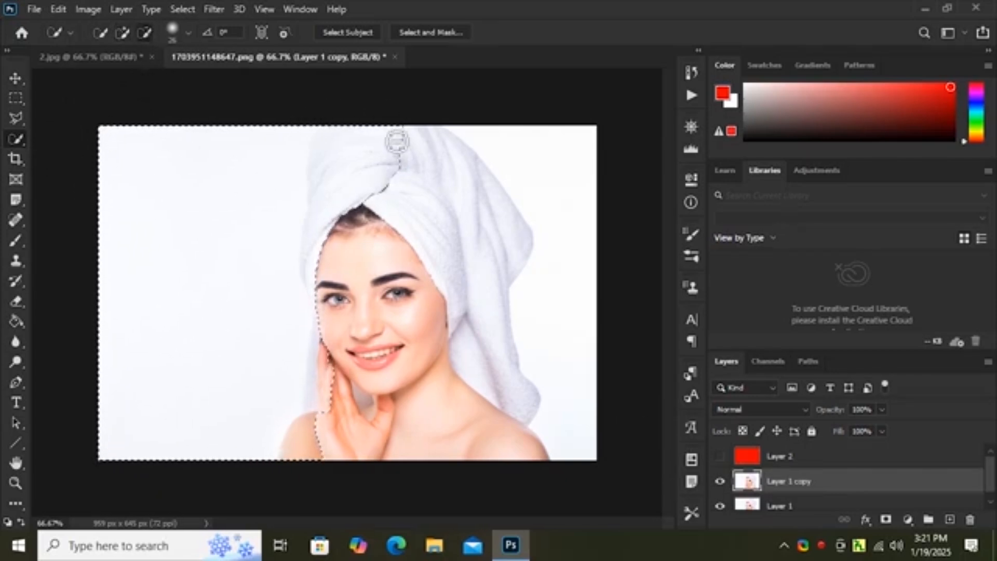
pyautogui.moveTo(398, 149)
pyautogui.mouseDown()
pyautogui.moveTo(343, 183)
pyautogui.moveTo(329, 213)
pyautogui.moveTo(321, 424)
pyautogui.mouseUp()
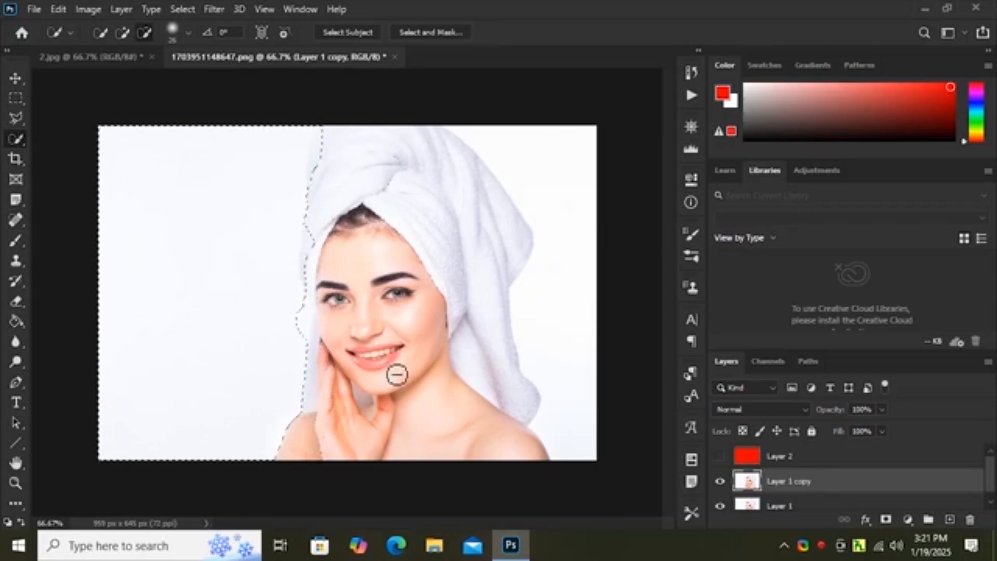
pyautogui.moveTo(327, 208); pyautogui.dragTo(316, 272)
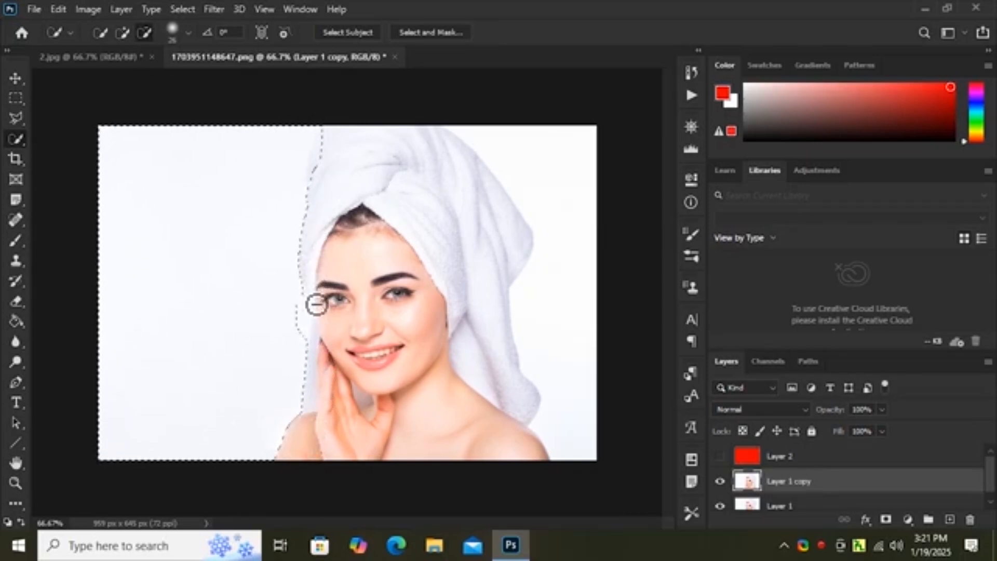
pyautogui.moveTo(318, 124)
pyautogui.mouseDown()
pyautogui.moveTo(330, 164)
pyautogui.moveTo(333, 148)
pyautogui.moveTo(328, 184)
pyautogui.moveTo(299, 191)
pyautogui.mouseUp()
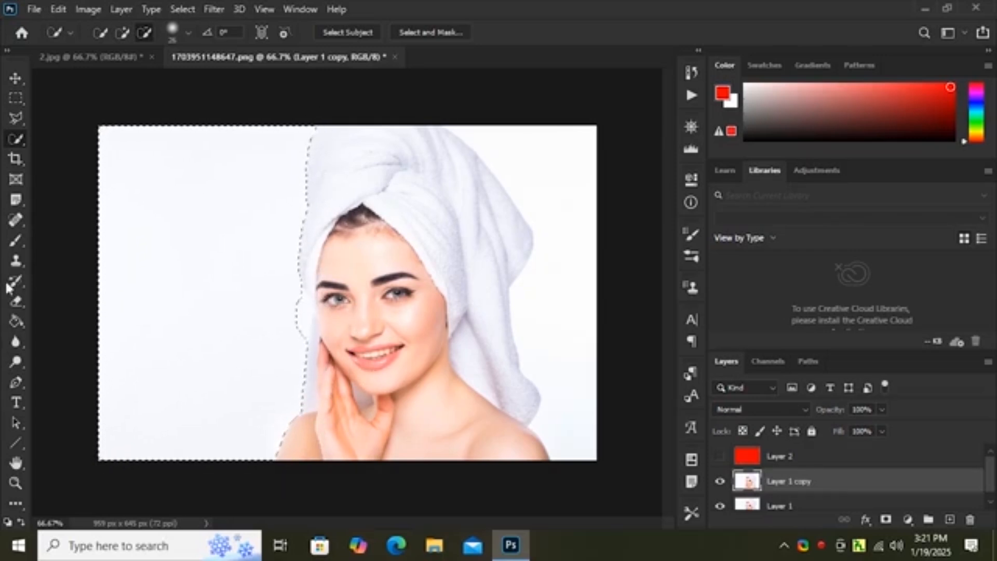
# Step: Paint the selected background red with the Brush Tool and deselect it
pyautogui.click(12, 240)
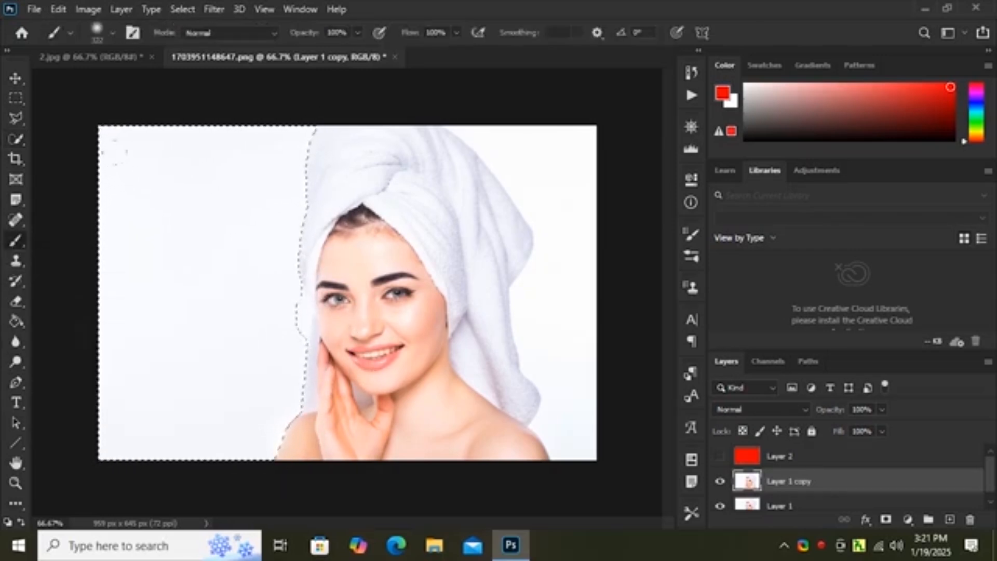
pyautogui.moveTo(179, 171)
pyautogui.mouseDown()
pyautogui.moveTo(174, 322)
pyautogui.moveTo(110, 197)
pyautogui.moveTo(227, 209)
pyautogui.moveTo(250, 447)
pyautogui.moveTo(234, 457)
pyautogui.mouseUp()
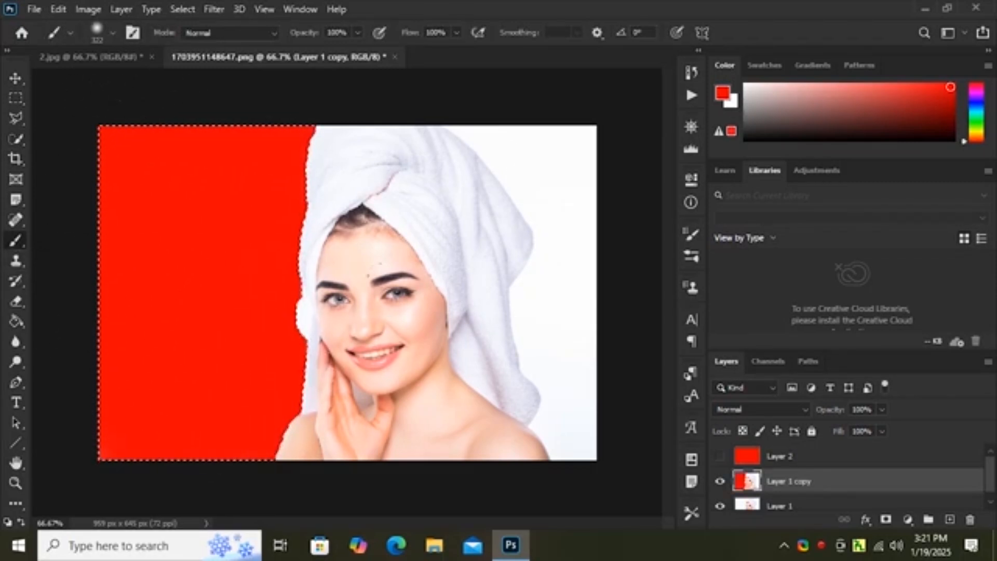
pyautogui.hotkey('ctrl', 'd')
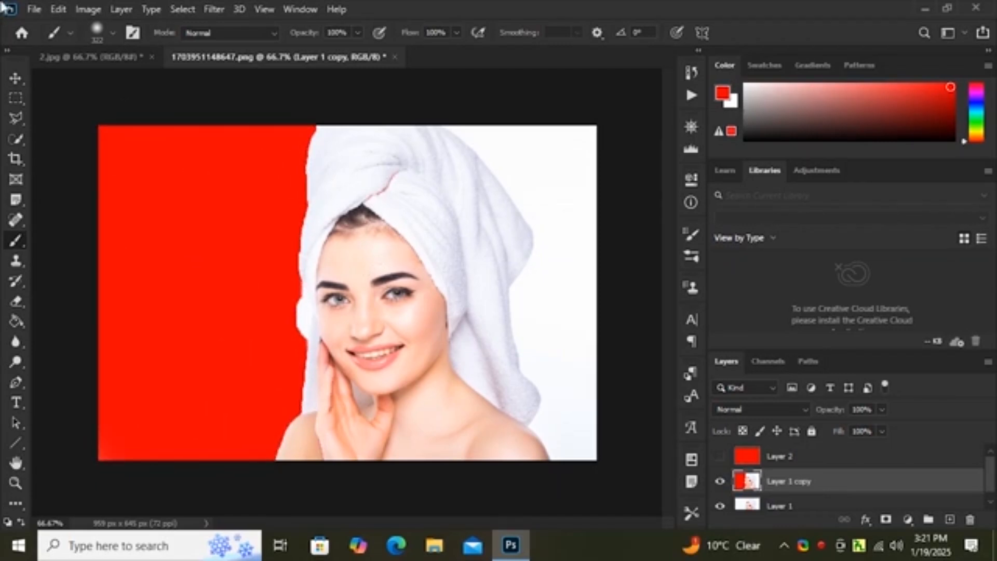
# Step: Switch to the Pencil Tool, then to the Color Replacement Tool, and set the latter's brush size to 74 px
pyautogui.rightClick(19, 237)
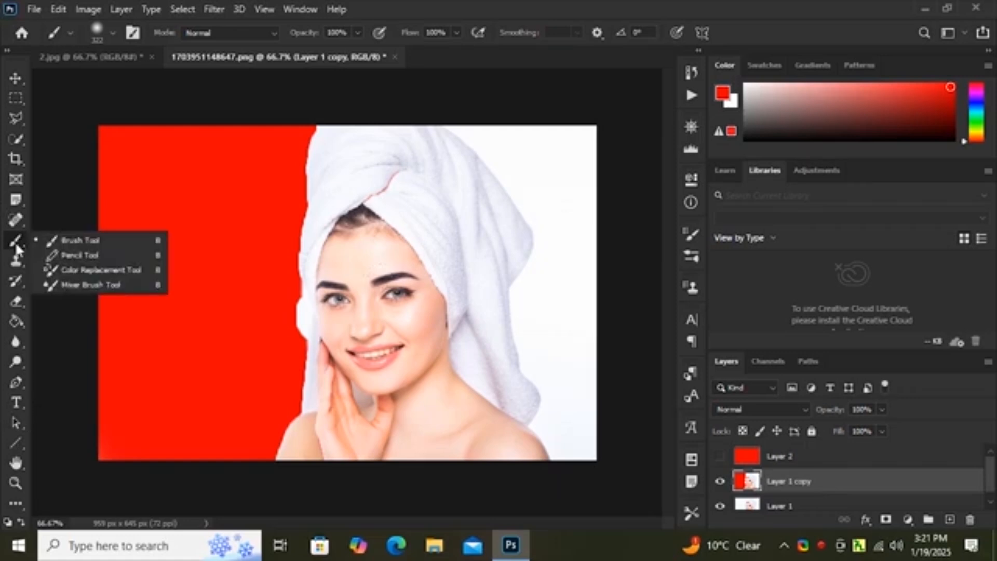
pyautogui.click(72, 260)
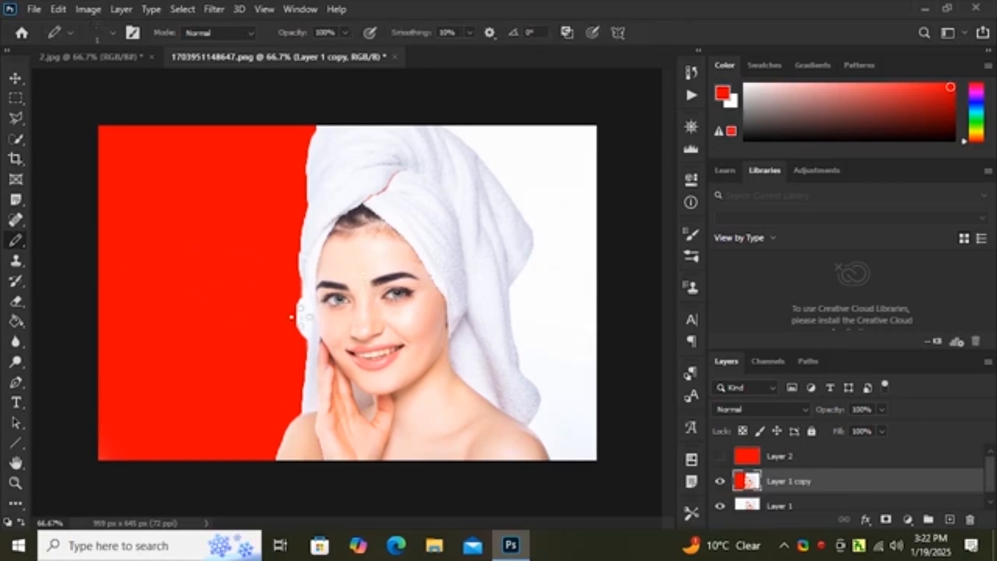
pyautogui.rightClick(21, 248)
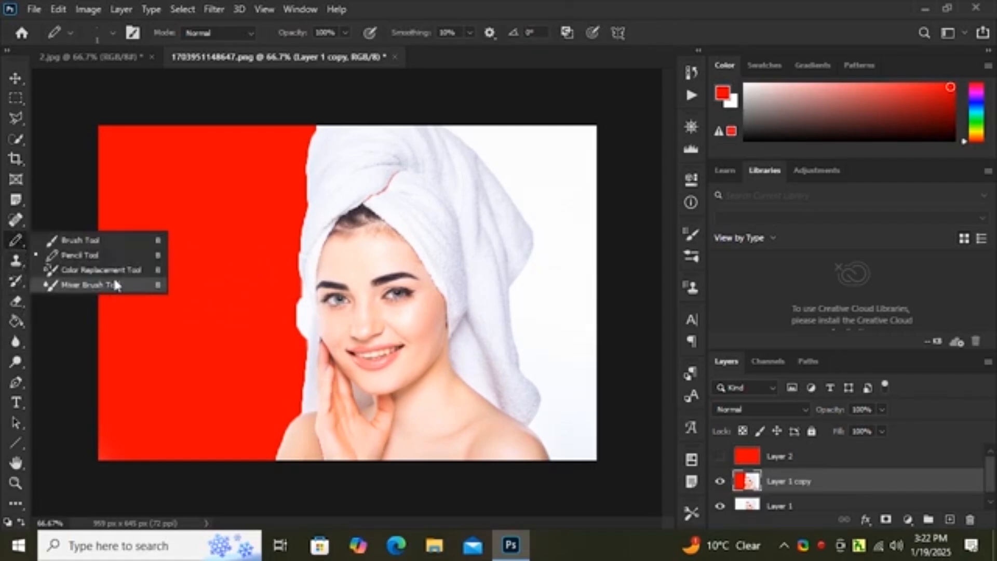
pyautogui.click(91, 269)
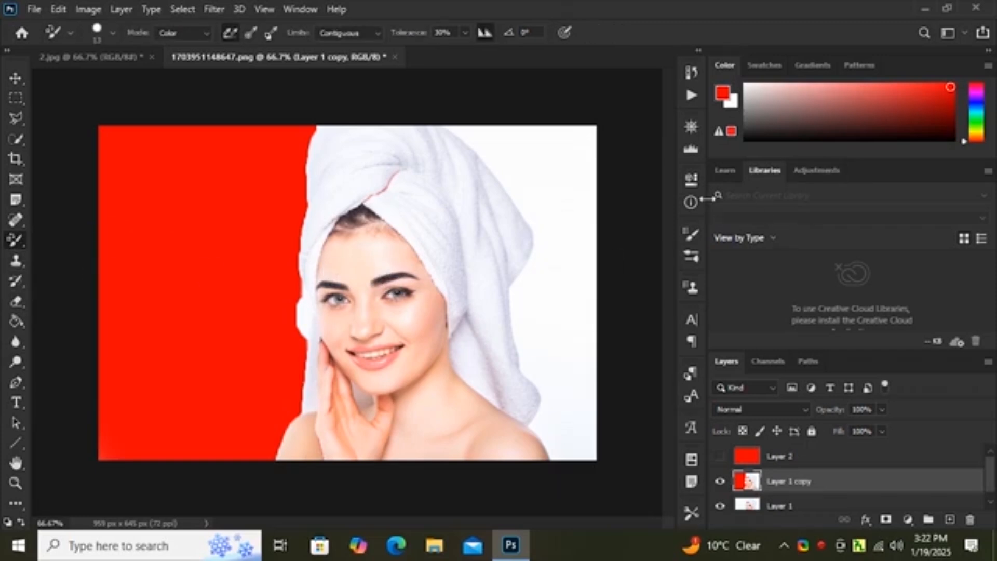
pyautogui.rightClick(212, 254)
pyautogui.moveTo(239, 279); pyautogui.dragTo(278, 281)
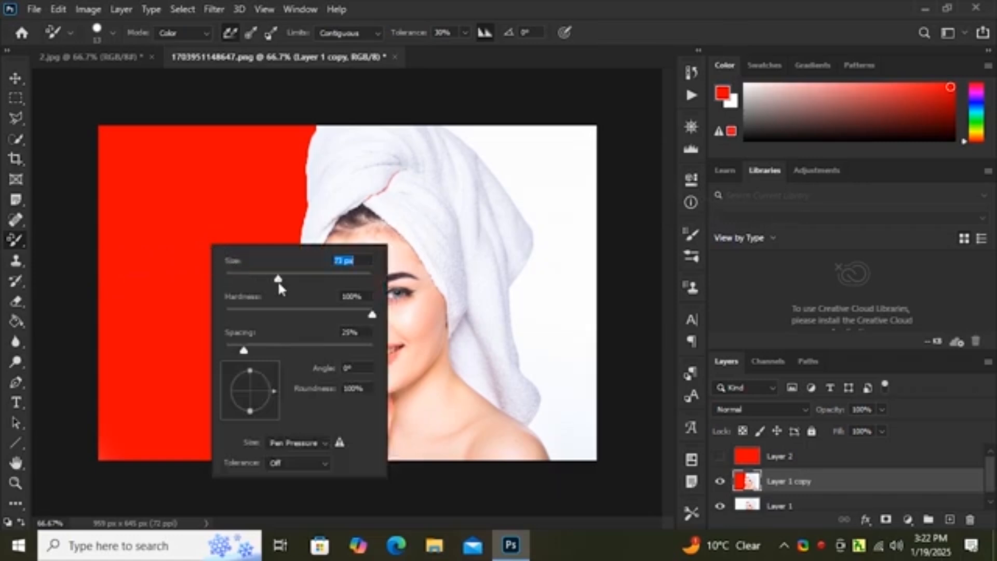
pyautogui.click(201, 240)
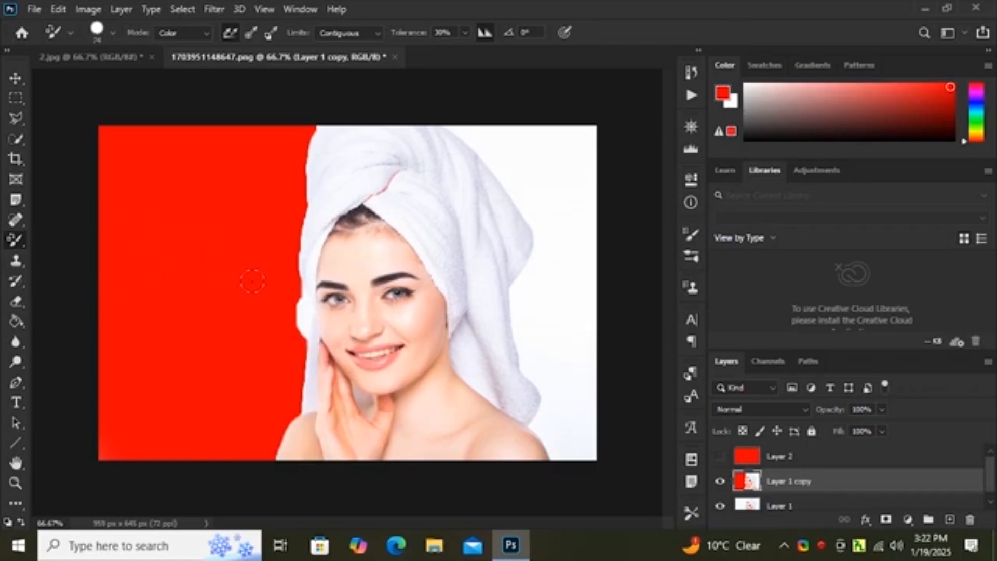
# Step: Look through the Brush, Clone Stamp and History Brush tools and their variants
pyautogui.rightClick(18, 238)
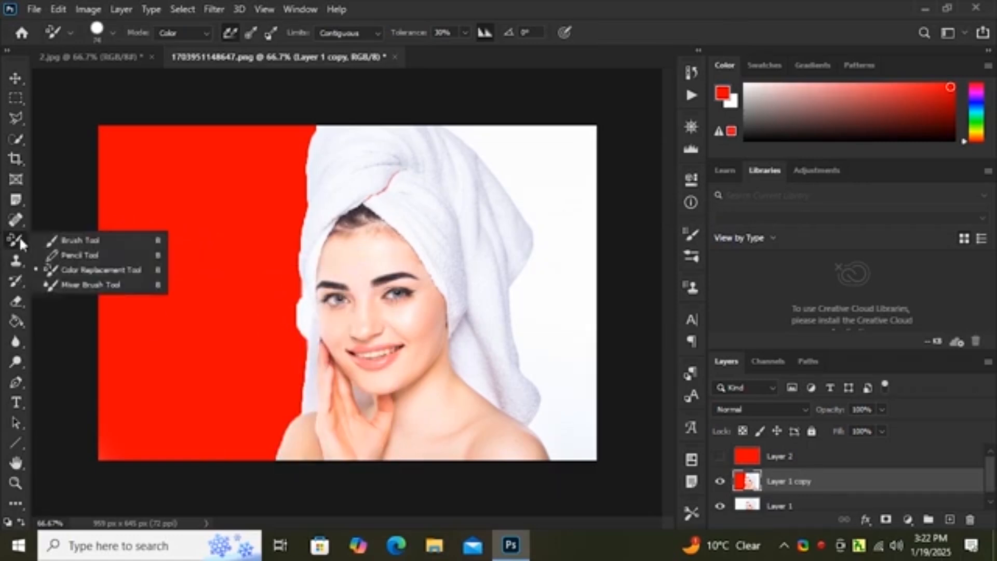
pyautogui.click(92, 242)
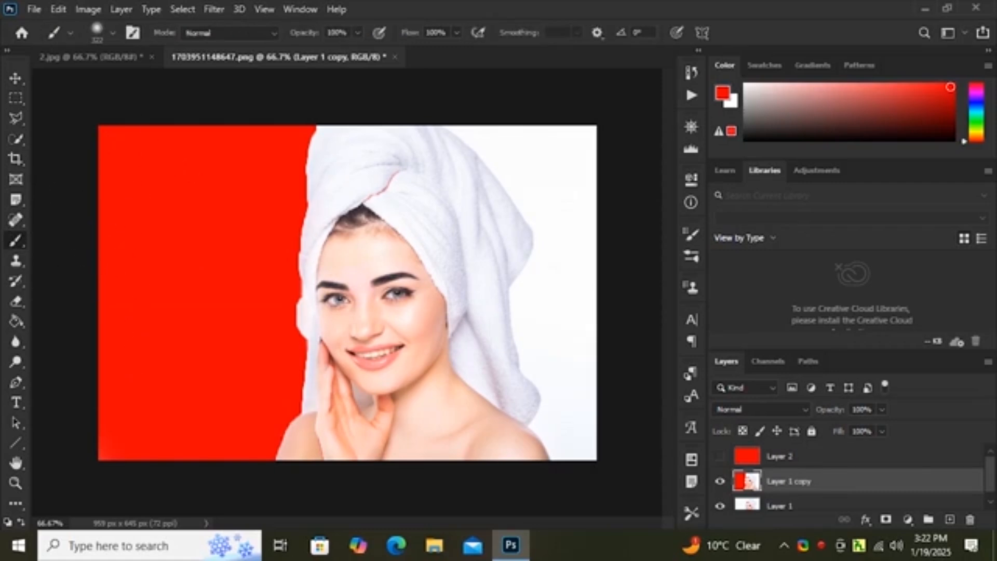
pyautogui.click(18, 264)
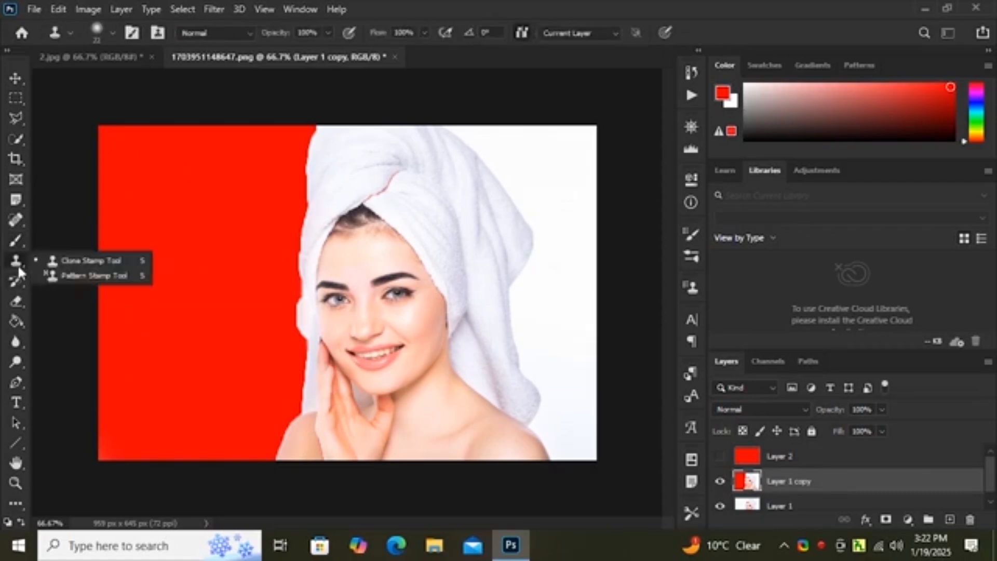
pyautogui.click(18, 283)
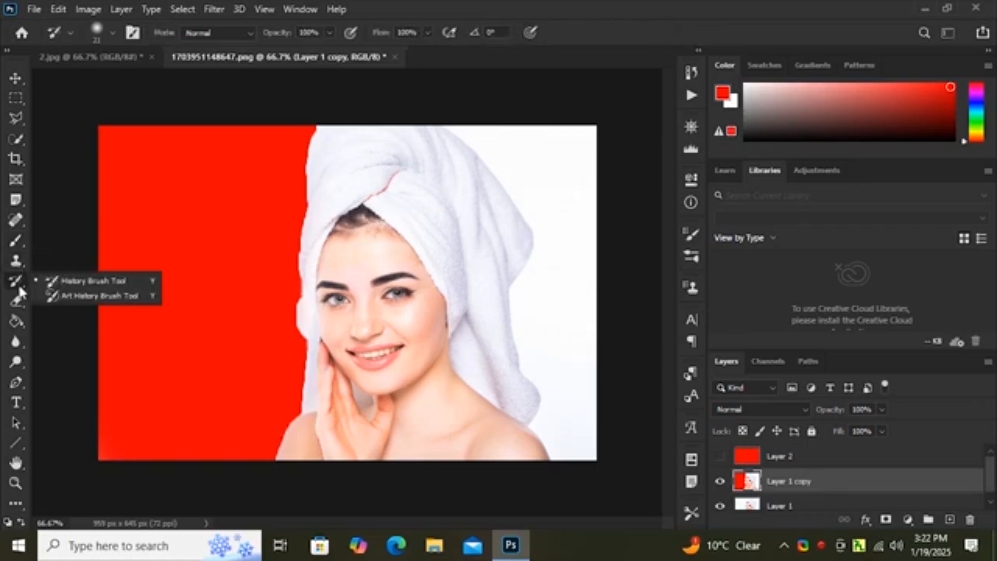
# Step: Erase the contents of Layer 1 copy using the Eraser Tool with a 417 px brush
pyautogui.click(20, 300)
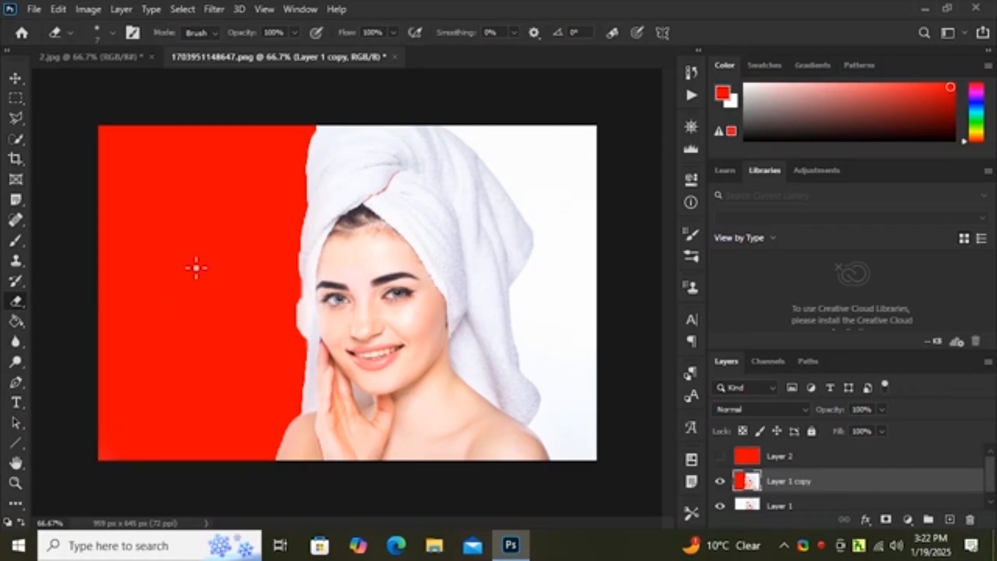
pyautogui.click(114, 34)
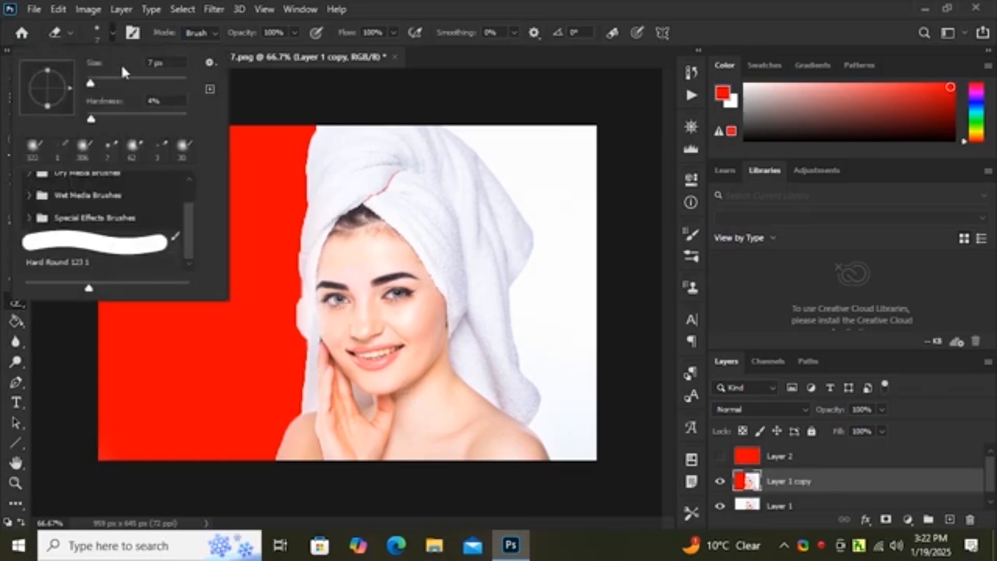
pyautogui.moveTo(94, 87); pyautogui.dragTo(118, 93)
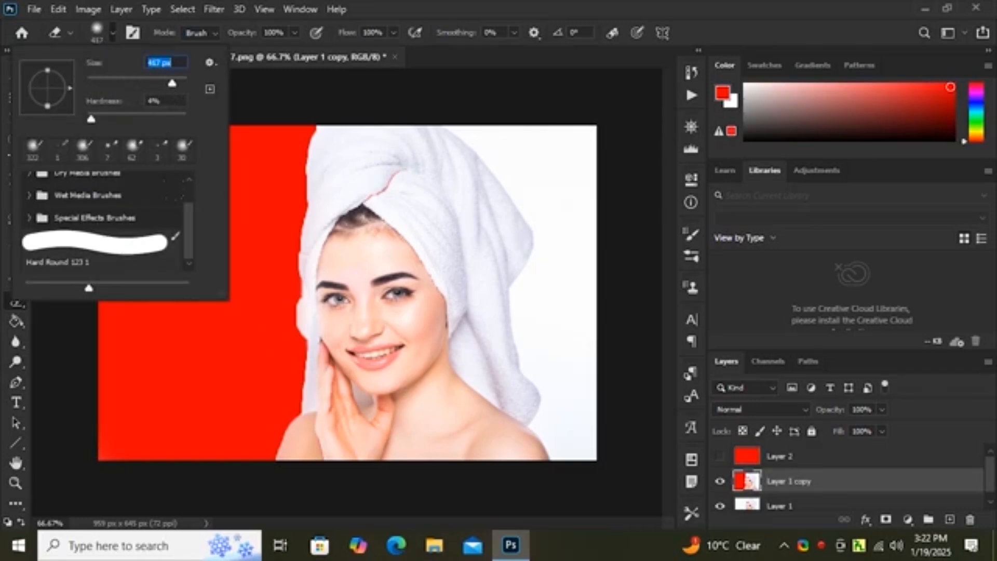
pyautogui.click(246, 267)
pyautogui.moveTo(244, 213)
pyautogui.mouseDown()
pyautogui.moveTo(150, 332)
pyautogui.moveTo(223, 426)
pyautogui.mouseUp()
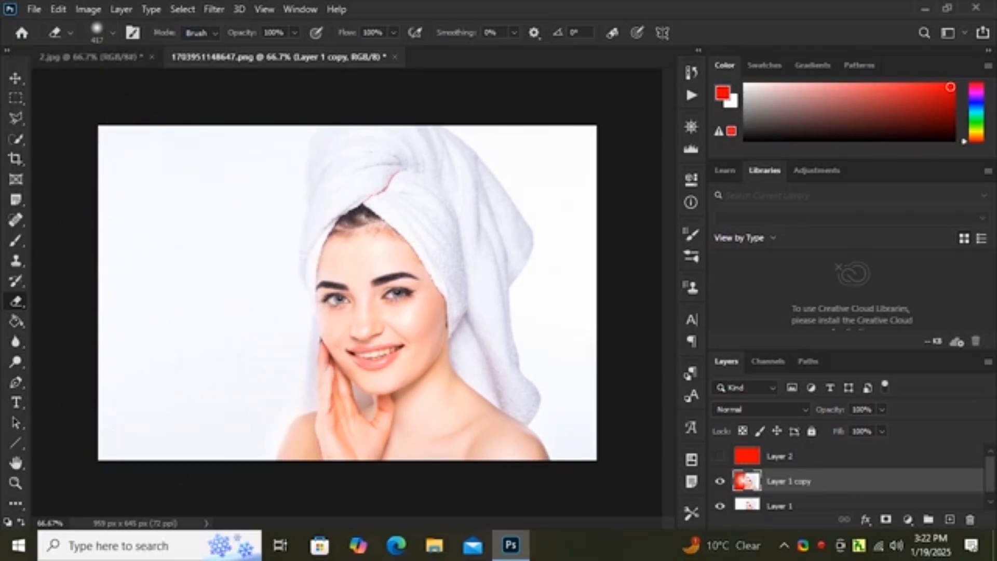
pyautogui.click(388, 183)
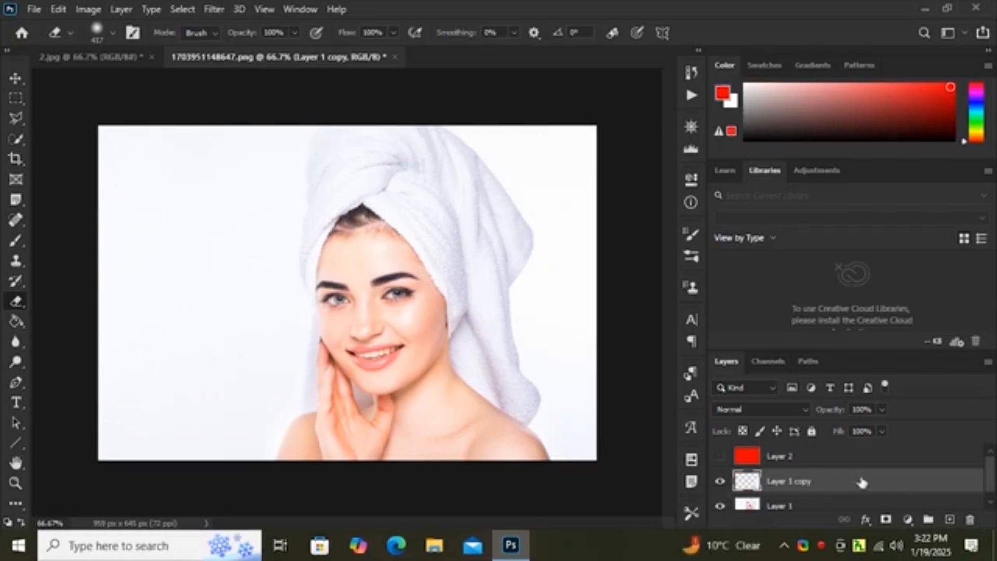
# Step: Hide Layer 1, erase any leftover pixels on Layer 1 copy and delete that layer copy
pyautogui.click(988, 497)
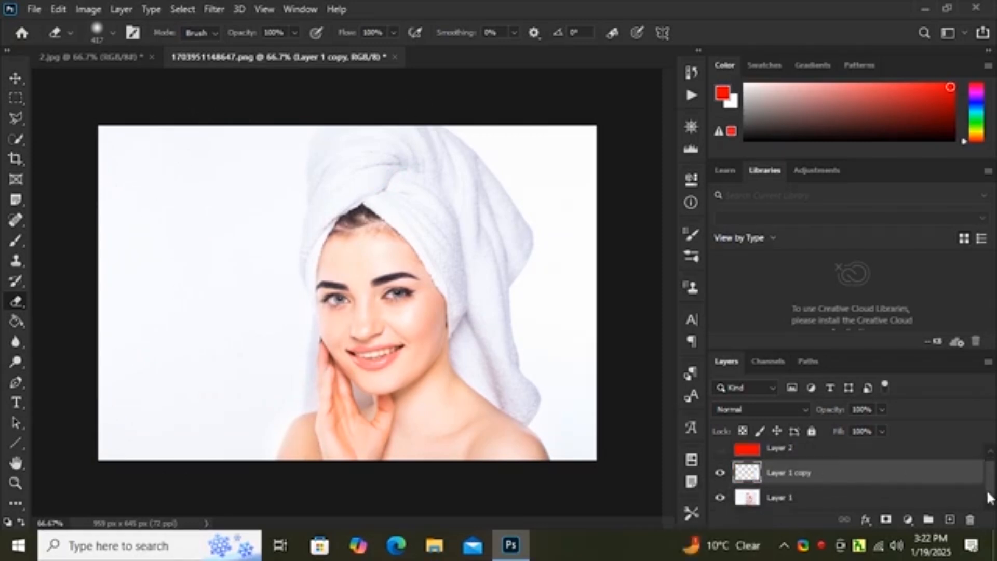
pyautogui.click(719, 500)
pyautogui.moveTo(411, 379)
pyautogui.mouseDown()
pyautogui.moveTo(457, 369)
pyautogui.moveTo(558, 410)
pyautogui.mouseUp()
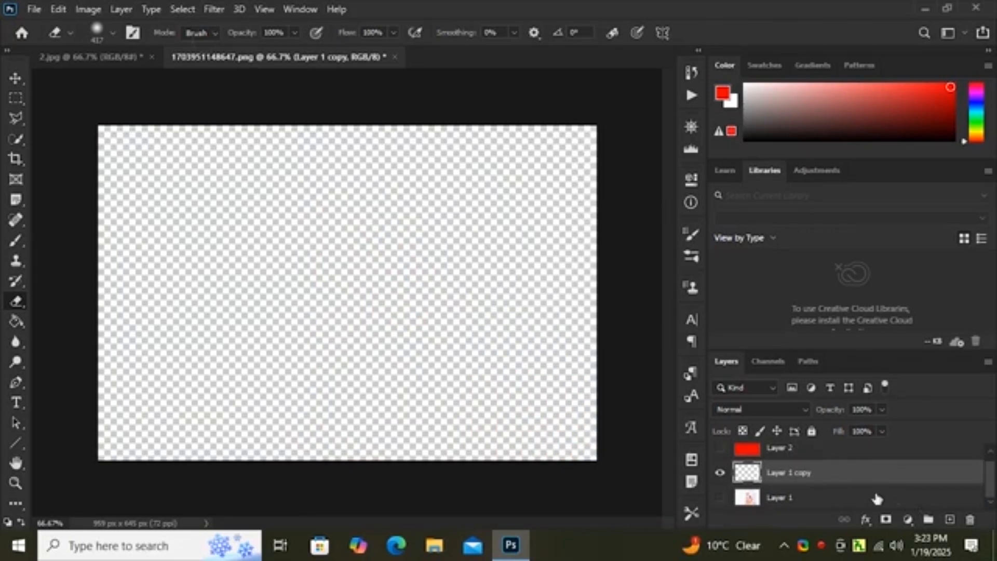
pyautogui.click(969, 519)
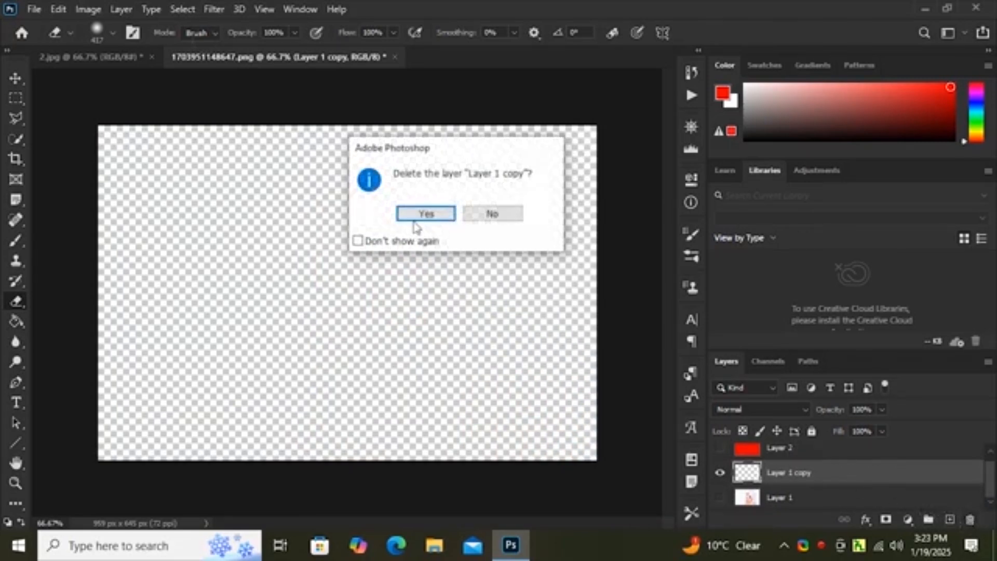
pyautogui.click(415, 214)
# Step: Make Layer 1 and the red Layer 2 visible
pyautogui.click(719, 480)
pyautogui.click(719, 455)
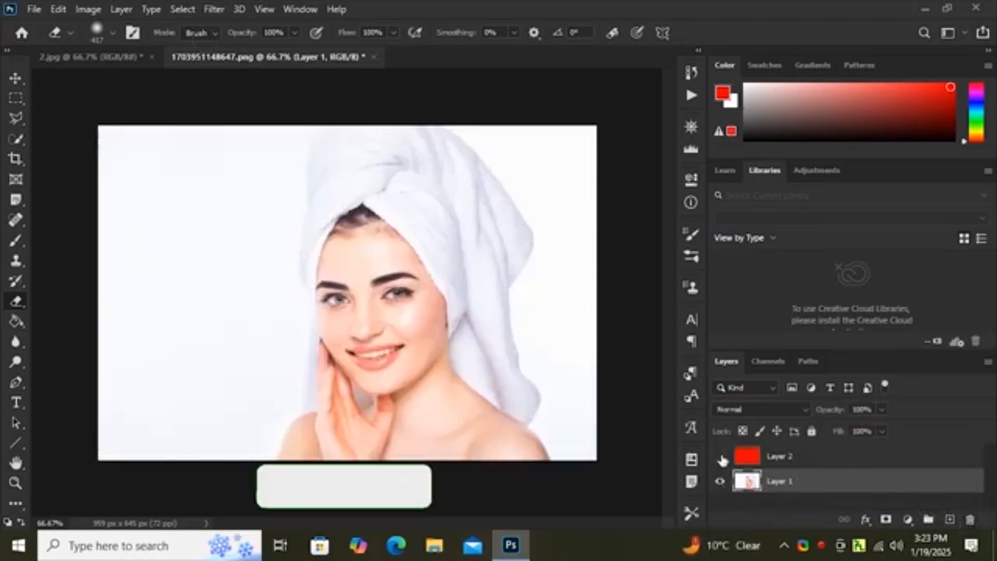
pyautogui.moveTo(576, 179)
pyautogui.mouseDown()
pyautogui.moveTo(569, 305)
pyautogui.moveTo(411, 368)
pyautogui.mouseUp()
pyautogui.click(779, 457)
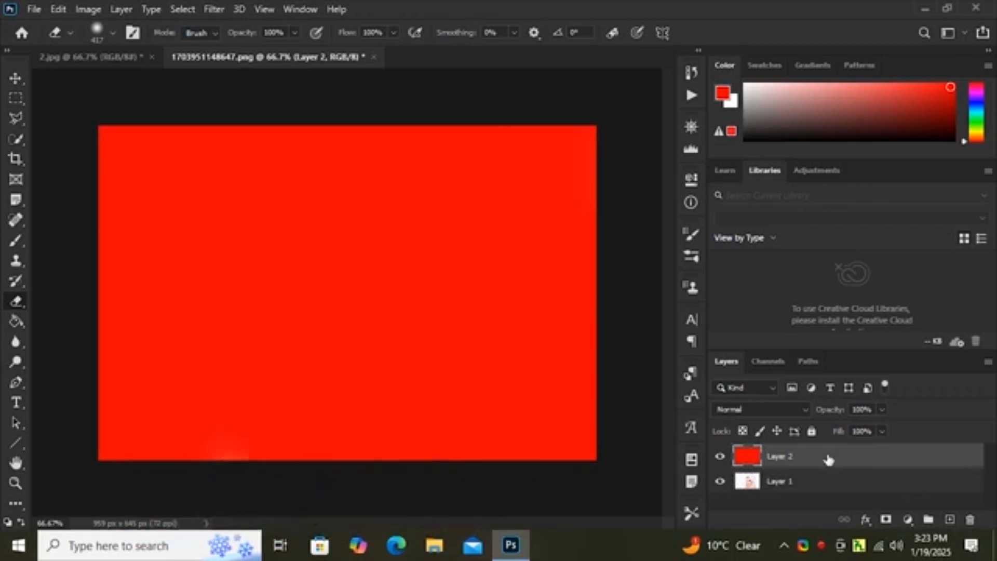
# Step: Try erasing Layer 1 beneath the red layer, toggle Layer 2's visibility to inspect it, and undo the erasing
pyautogui.click(798, 482)
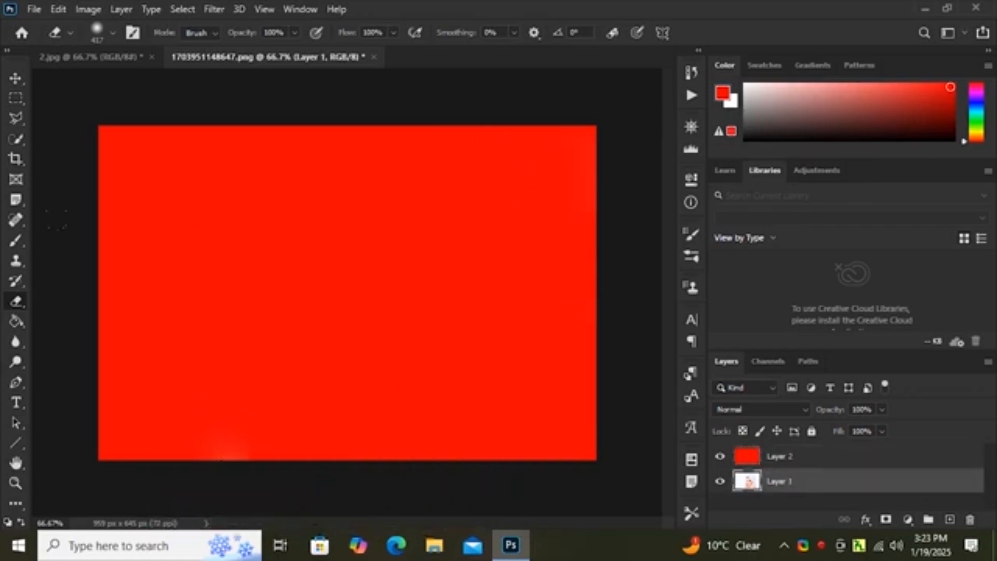
pyautogui.moveTo(228, 405)
pyautogui.mouseDown()
pyautogui.moveTo(322, 333)
pyautogui.moveTo(566, 218)
pyautogui.moveTo(233, 431)
pyautogui.mouseUp()
pyautogui.click(721, 456)
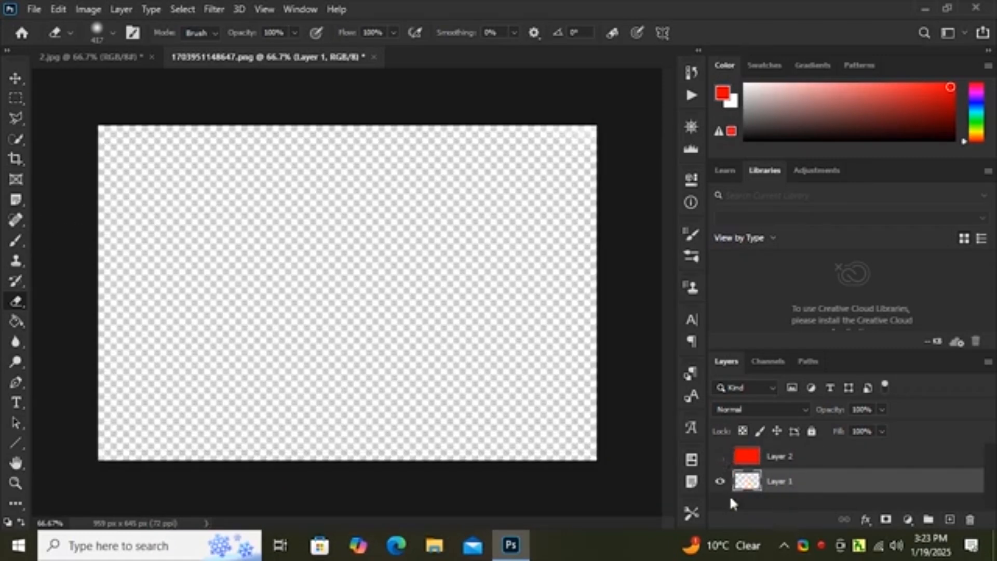
pyautogui.click(719, 457)
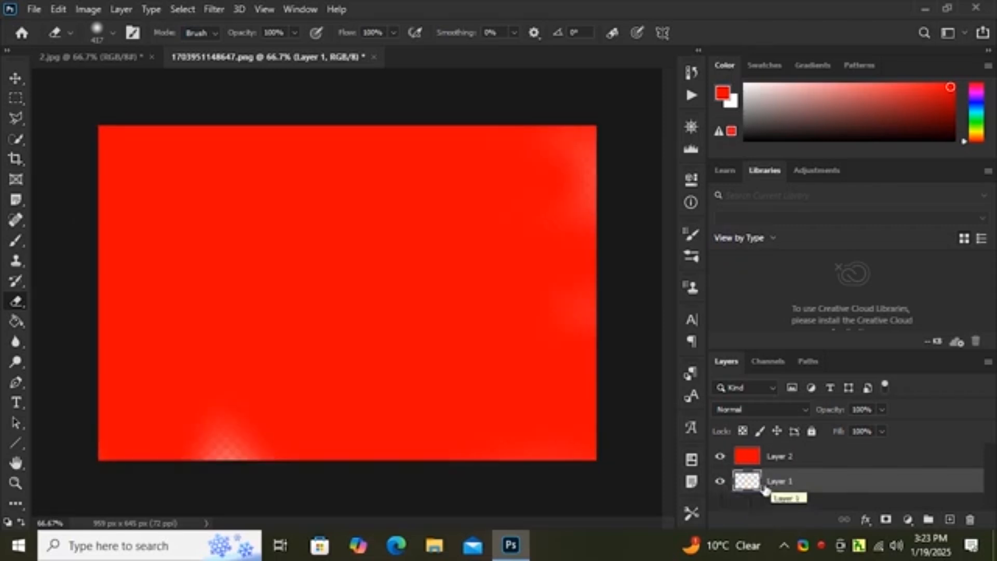
pyautogui.hotkey('ctrl', 'z')
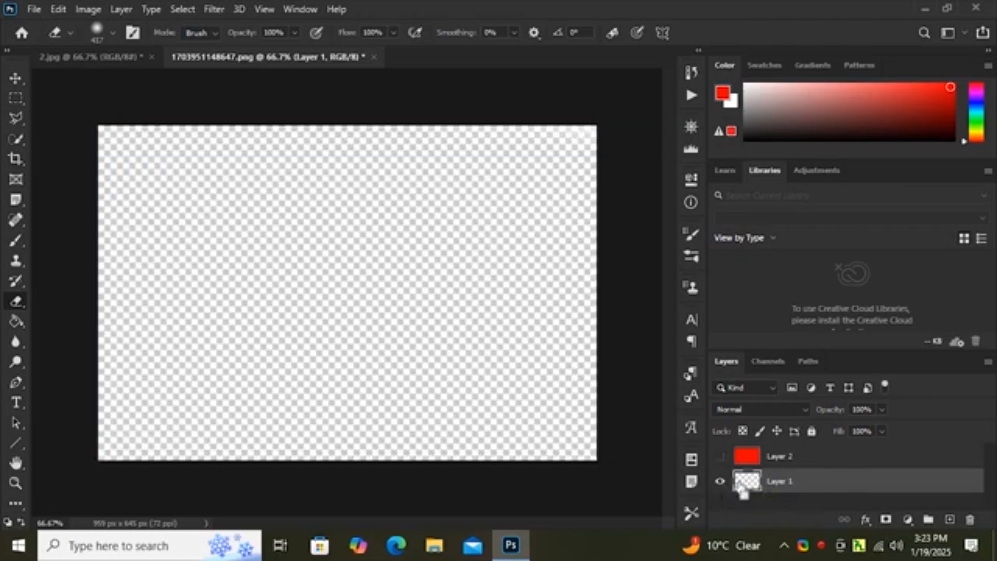
pyautogui.hotkey('ctrl', 'shift', 'z')
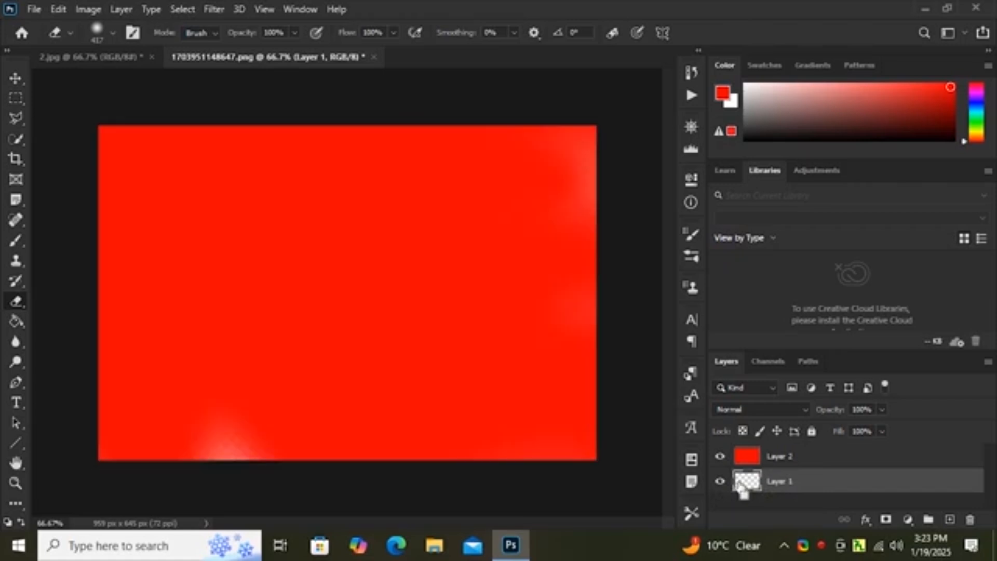
pyautogui.hotkey('ctrl', 'z')
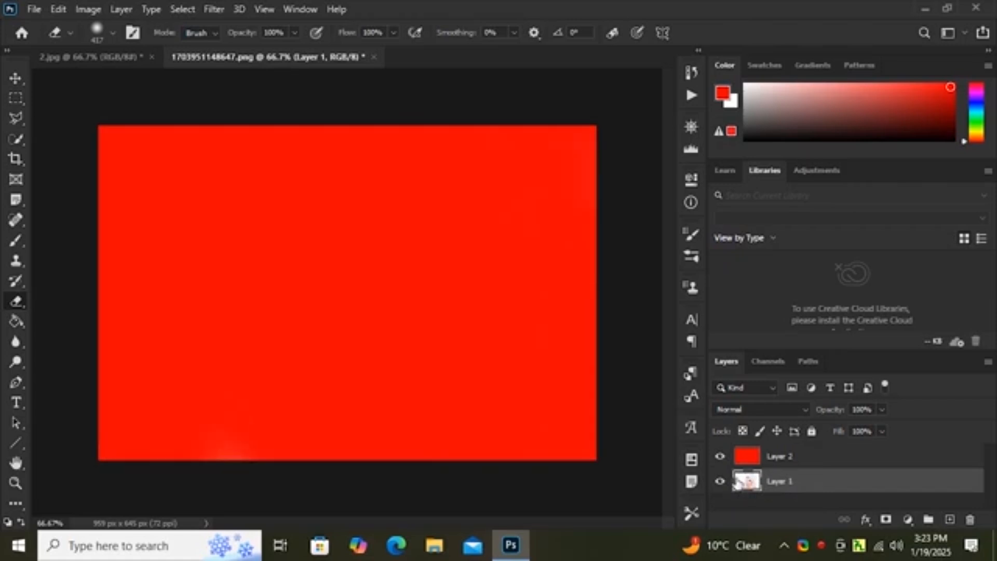
# Step: Erase the entire red fill from Layer 2 with the Eraser Tool to uncover the portrait
pyautogui.click(780, 455)
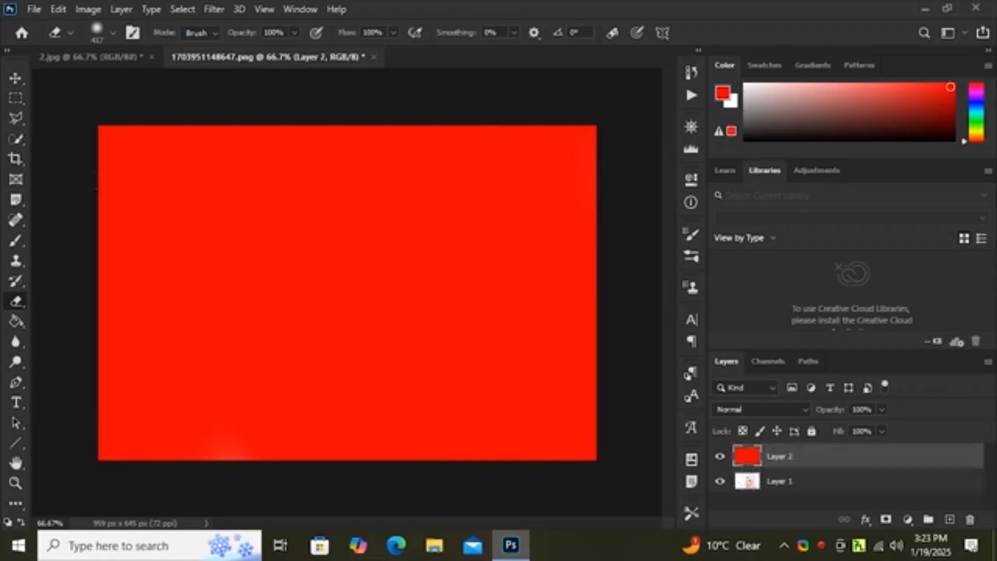
pyautogui.moveTo(201, 231)
pyautogui.mouseDown()
pyautogui.moveTo(488, 291)
pyautogui.moveTo(447, 218)
pyautogui.moveTo(244, 434)
pyautogui.moveTo(569, 420)
pyautogui.mouseUp()
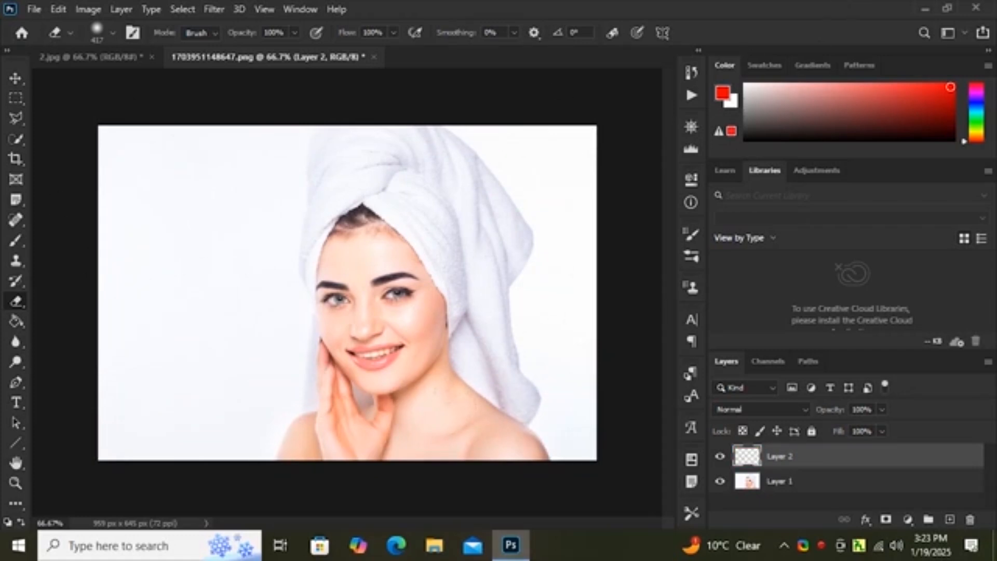
# Step: Look through the Eraser Tool variants, trying the Background Eraser Tool and returning to the Eraser Tool
pyautogui.rightClick(15, 309)
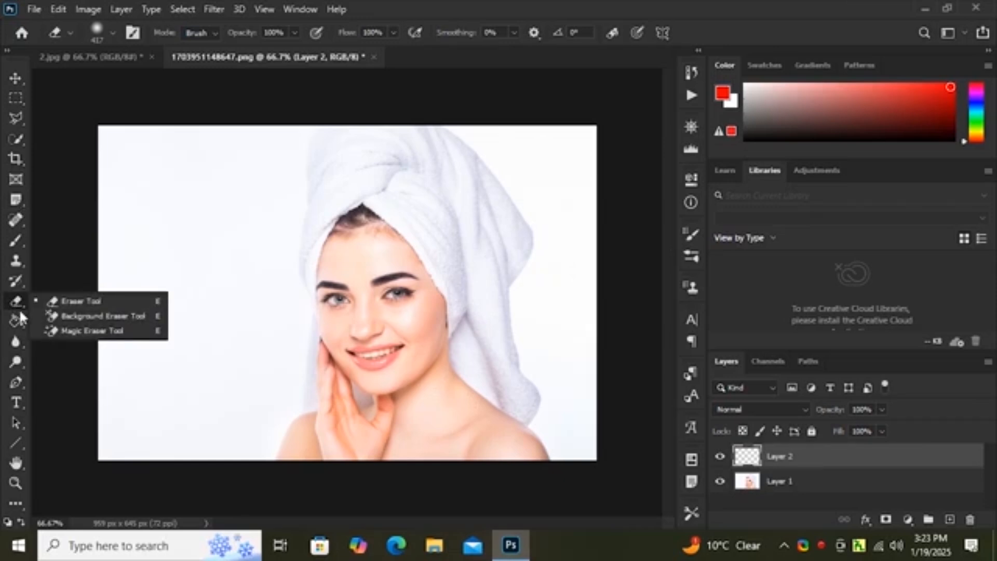
pyautogui.click(88, 317)
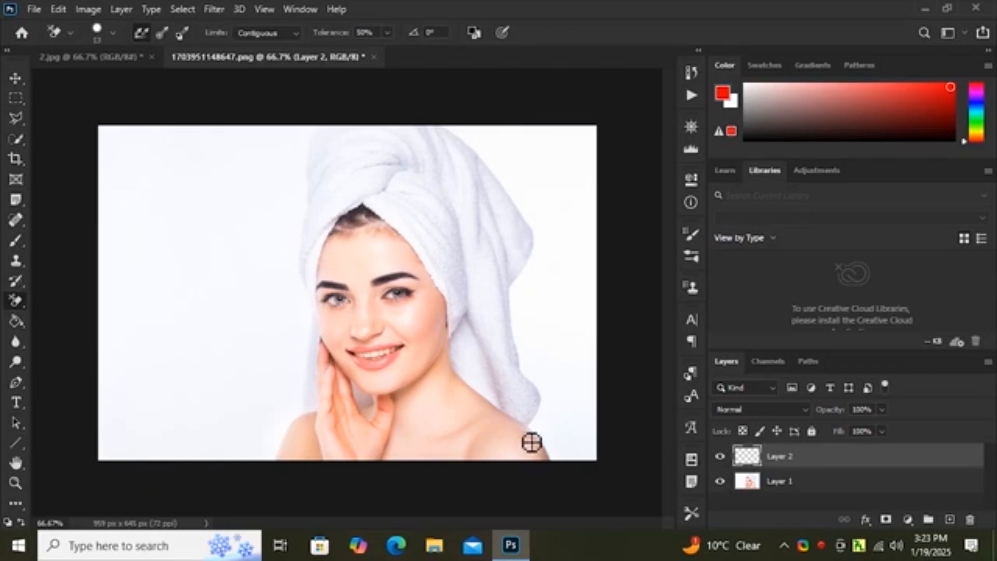
pyautogui.rightClick(16, 301)
pyautogui.click(102, 301)
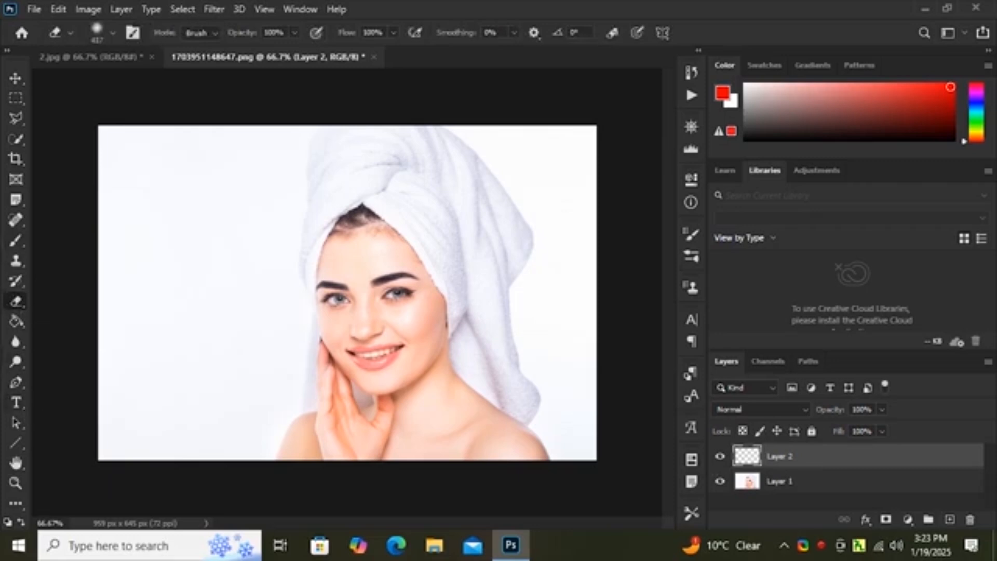
# Step: Reset the colours, choose magenta as the foreground colour and fill Layer 2 using the Paint Bucket Tool
pyautogui.click(17, 322)
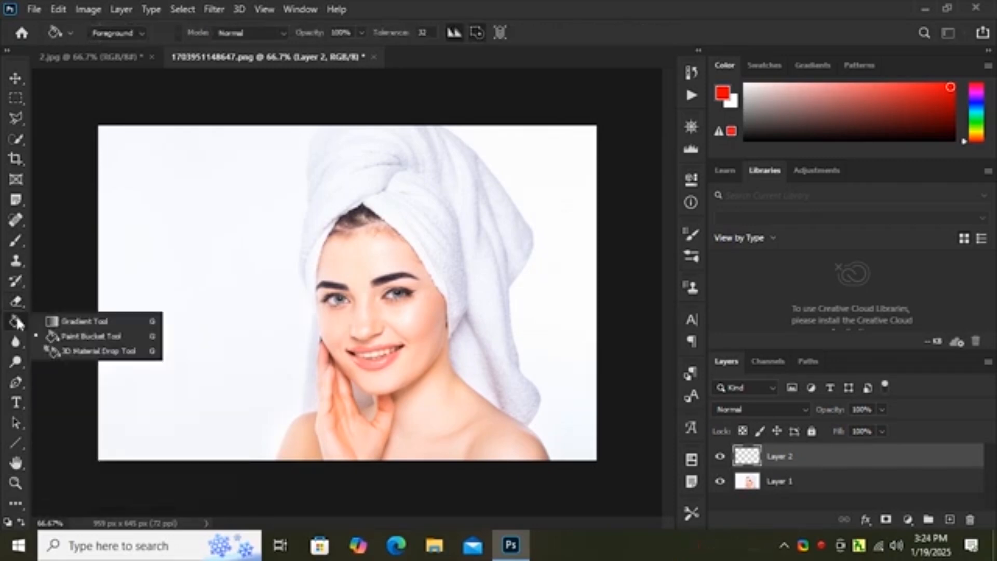
pyautogui.click(17, 332)
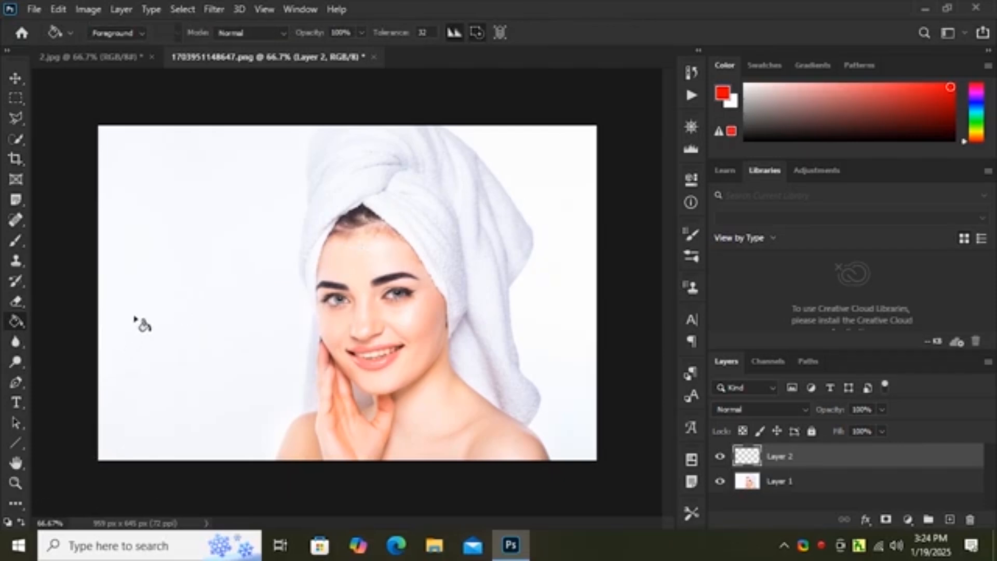
pyautogui.click(8, 520)
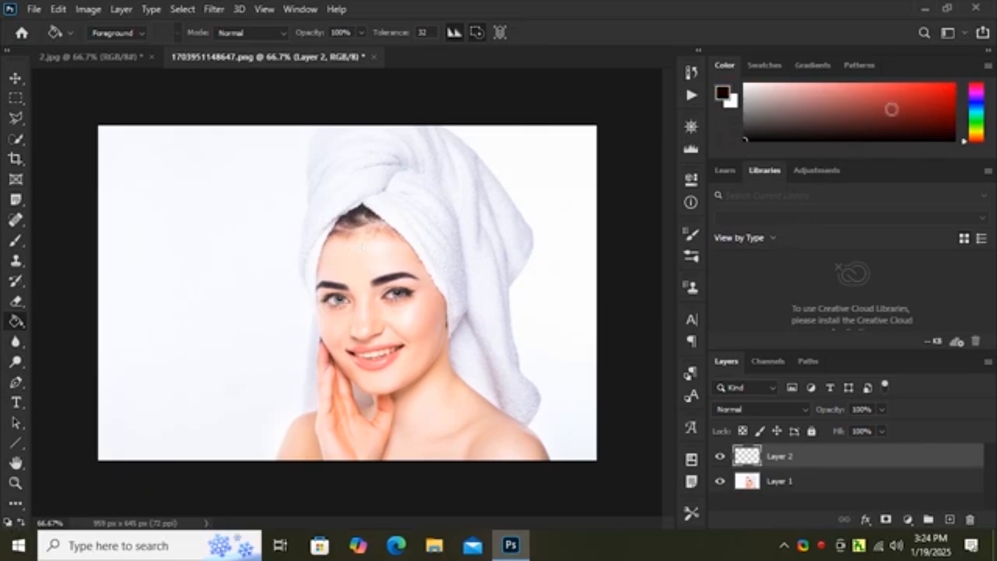
pyautogui.click(977, 94)
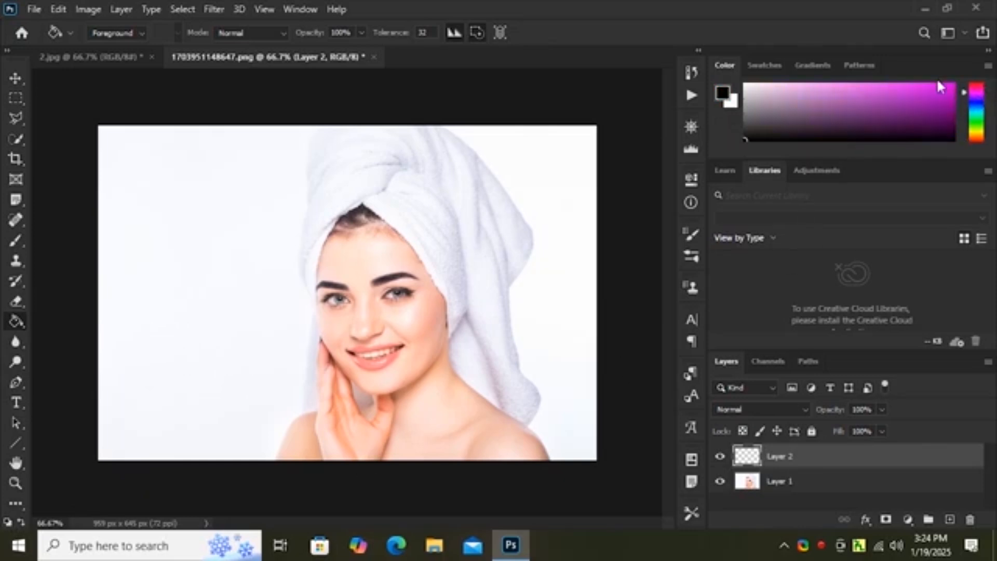
pyautogui.click(951, 85)
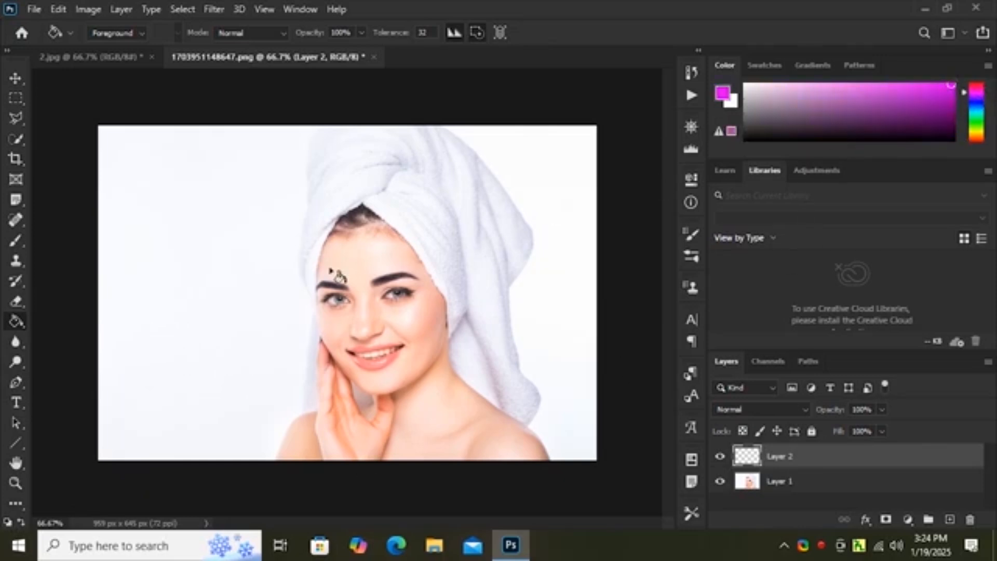
pyautogui.click(372, 272)
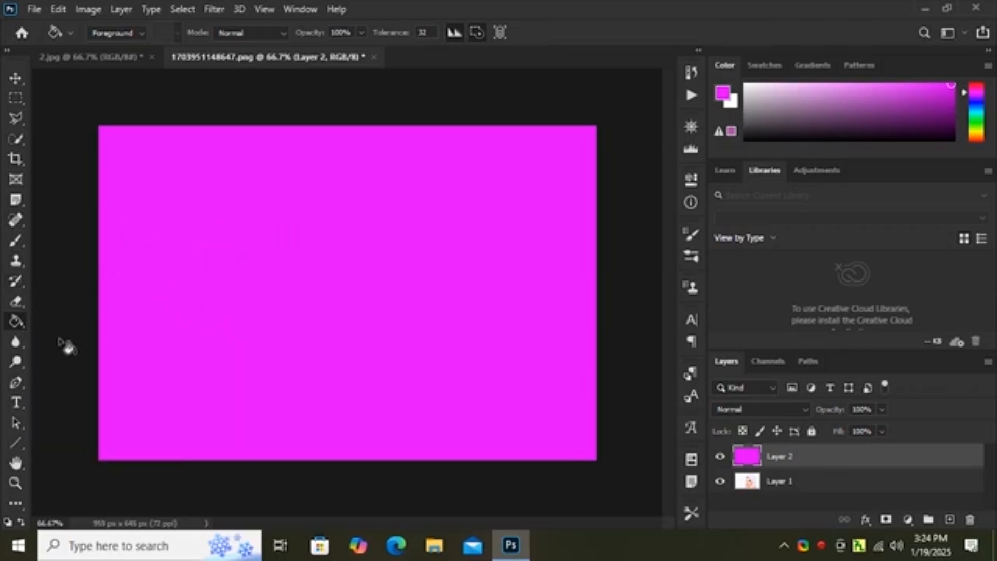
# Step: Refill Layer 2 with teal and finally with purple using the Paint Bucket Tool
pyautogui.click(5, 522)
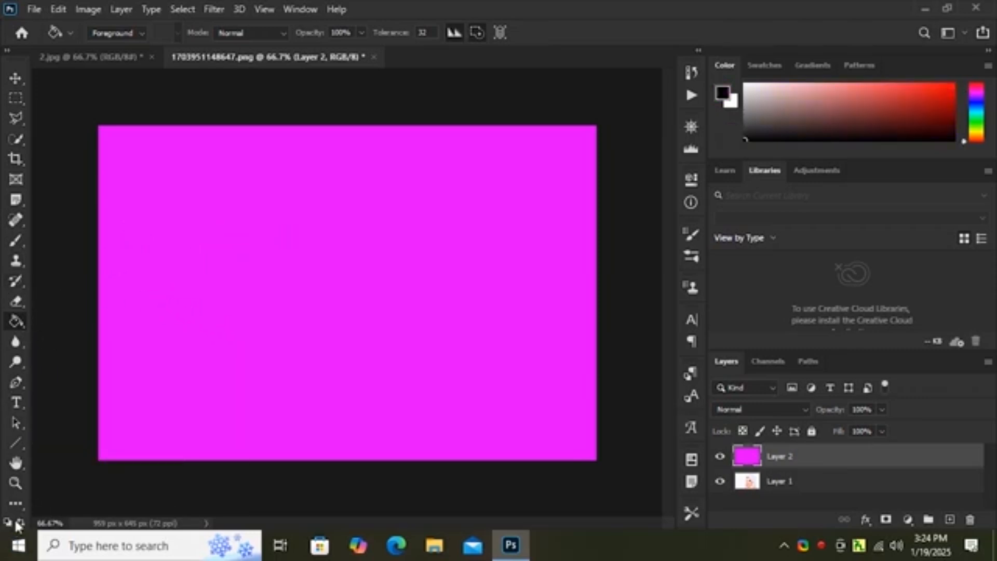
pyautogui.click(897, 92)
pyautogui.click(971, 115)
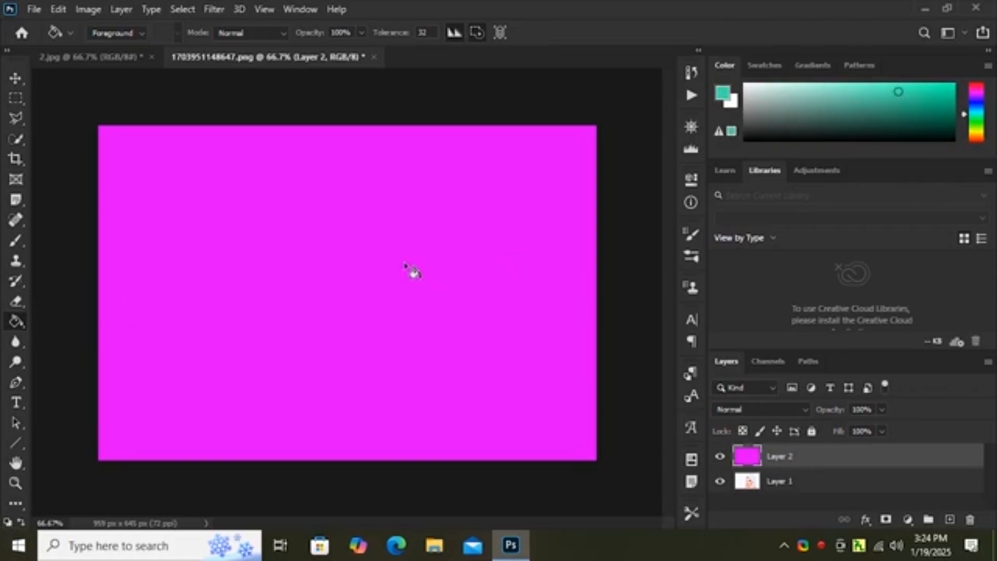
pyautogui.click(403, 281)
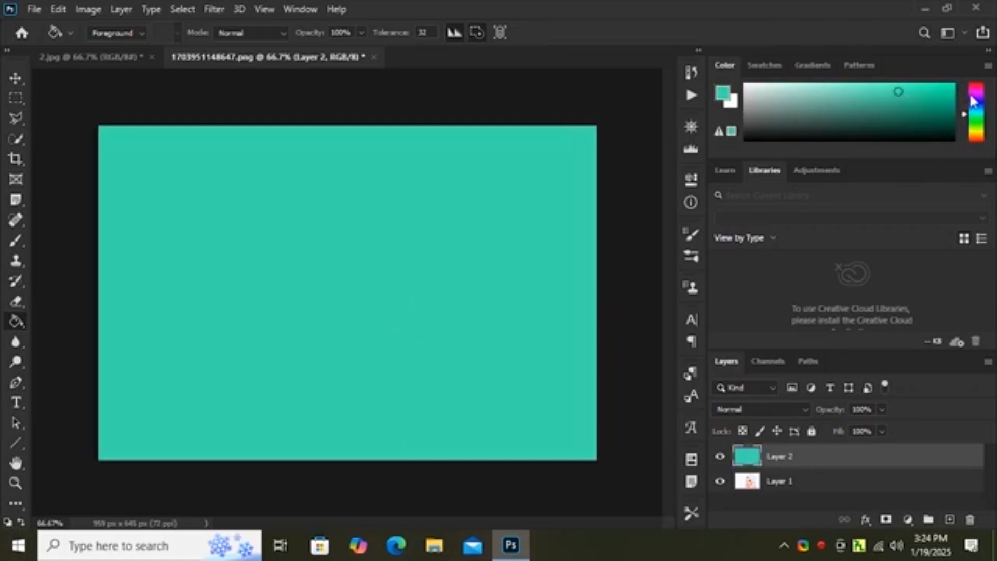
pyautogui.click(971, 95)
pyautogui.click(393, 212)
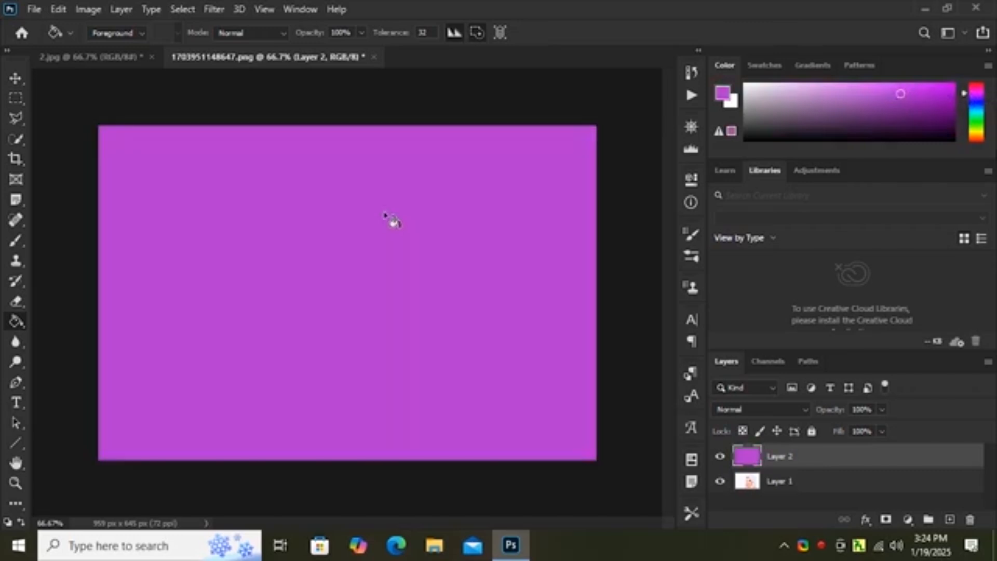
# Step: Draw a rectangular marquee in the canvas's upper-left area and fill it with purple on a new layer
pyautogui.click(13, 96)
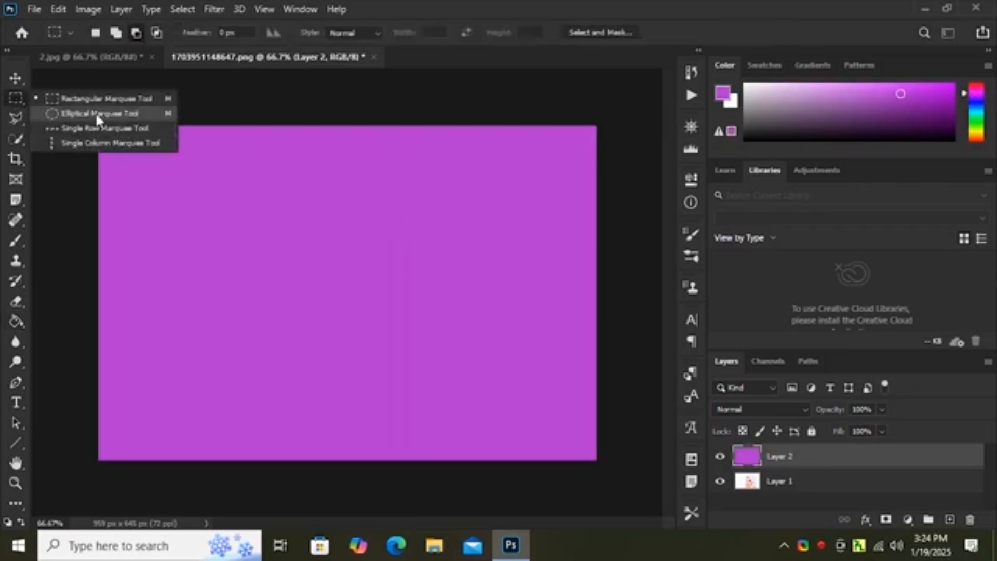
pyautogui.click(90, 99)
pyautogui.moveTo(139, 169); pyautogui.dragTo(291, 258)
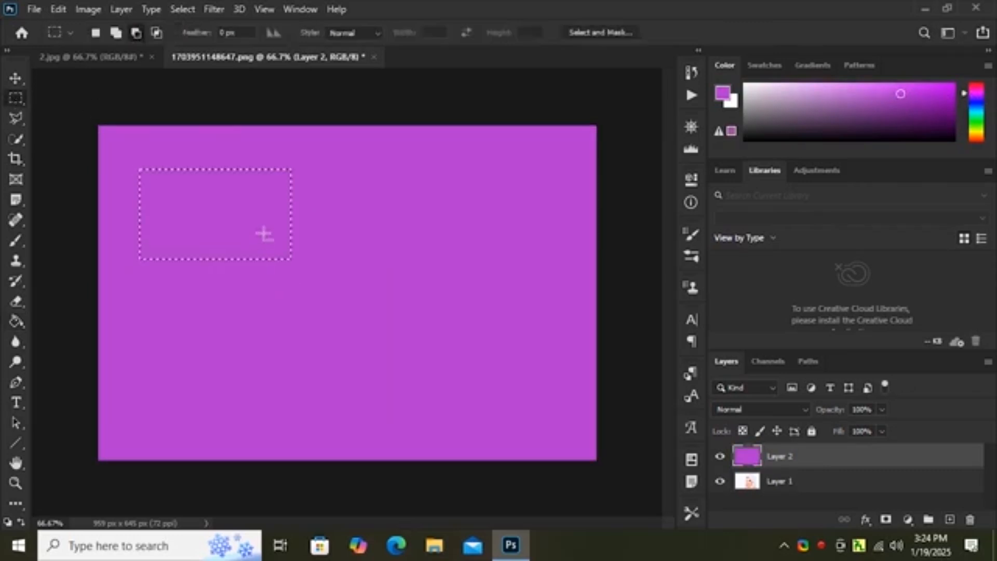
pyautogui.click(951, 519)
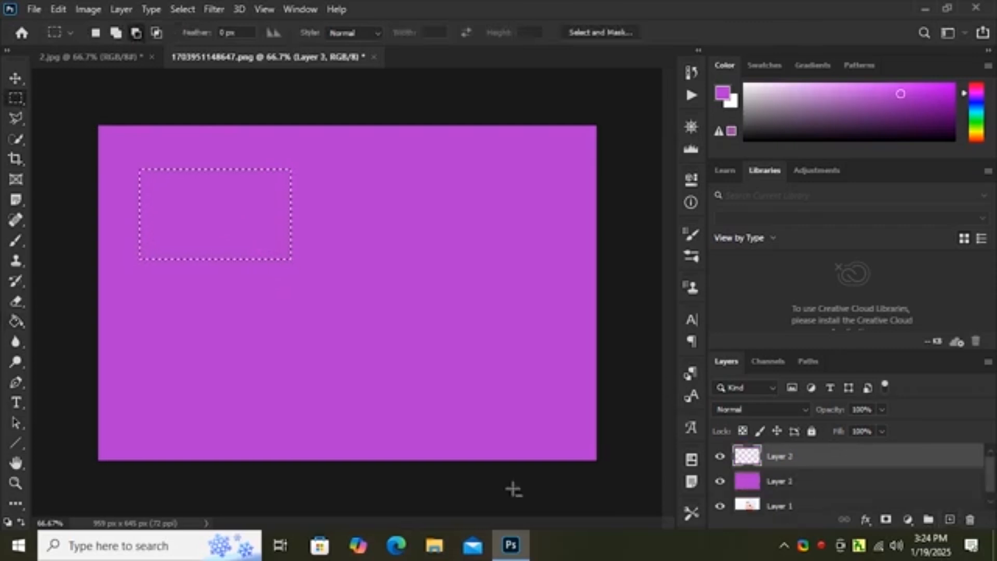
pyautogui.click(16, 322)
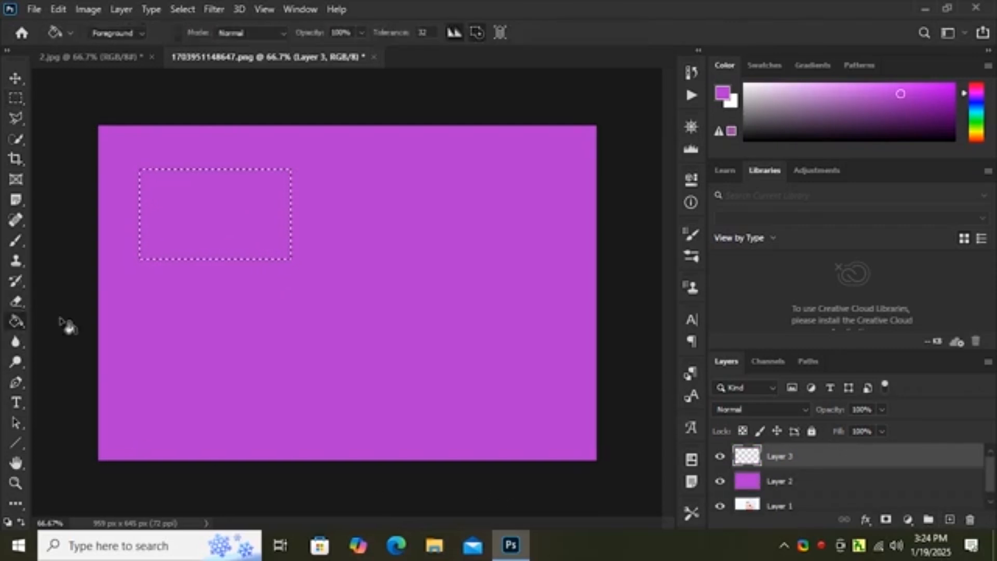
# Step: Refill the rectangular selection on Layer 3 with green using the Paint Bucket Tool and deselect it
pyautogui.click(187, 232)
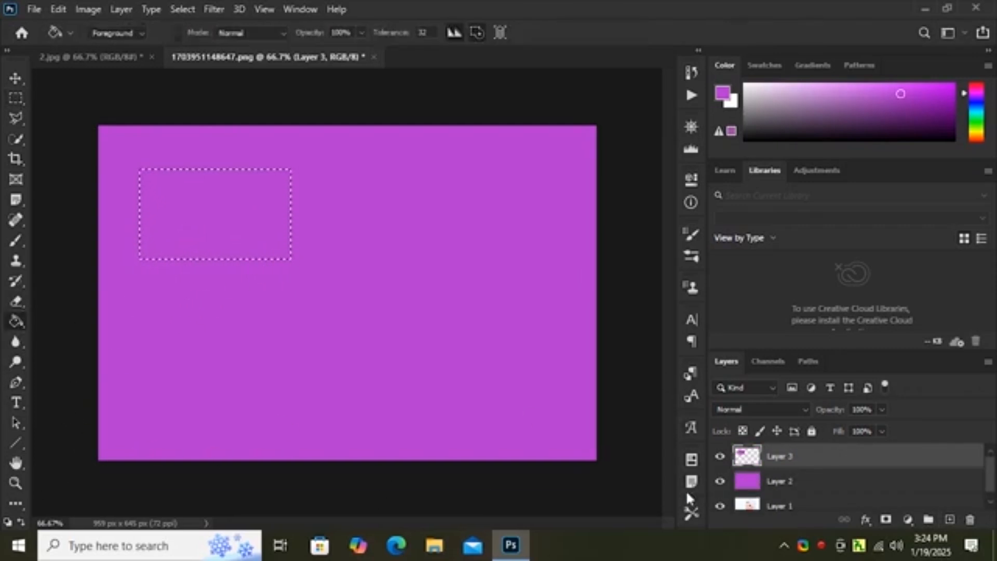
pyautogui.click(976, 121)
pyautogui.click(210, 210)
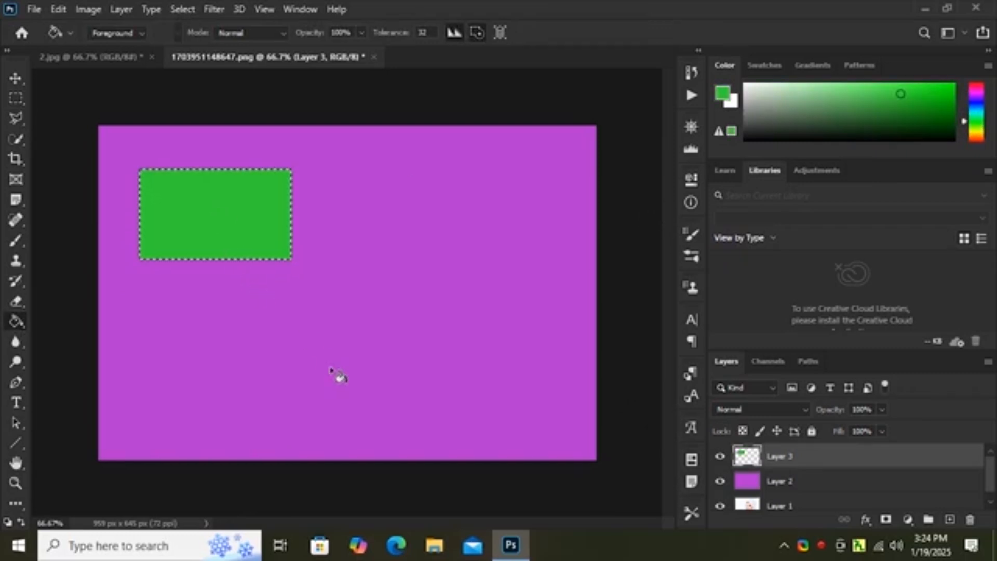
pyautogui.hotkey('ctrl', 'd')
# Step: Draw a circular selection in the canvas's right half with the Elliptical Marquee Tool and fill it with green on a new layer
pyautogui.rightClick(14, 98)
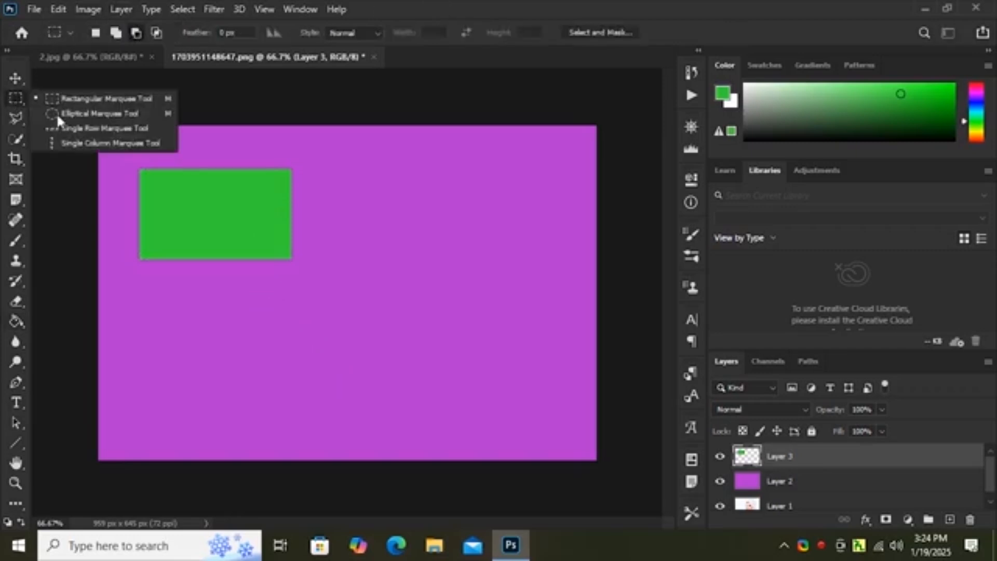
pyautogui.click(84, 111)
pyautogui.moveTo(414, 209)
pyautogui.mouseDown()
pyautogui.moveTo(469, 297)
pyautogui.moveTo(568, 329)
pyautogui.moveTo(561, 352)
pyautogui.mouseUp()
pyautogui.click(21, 323)
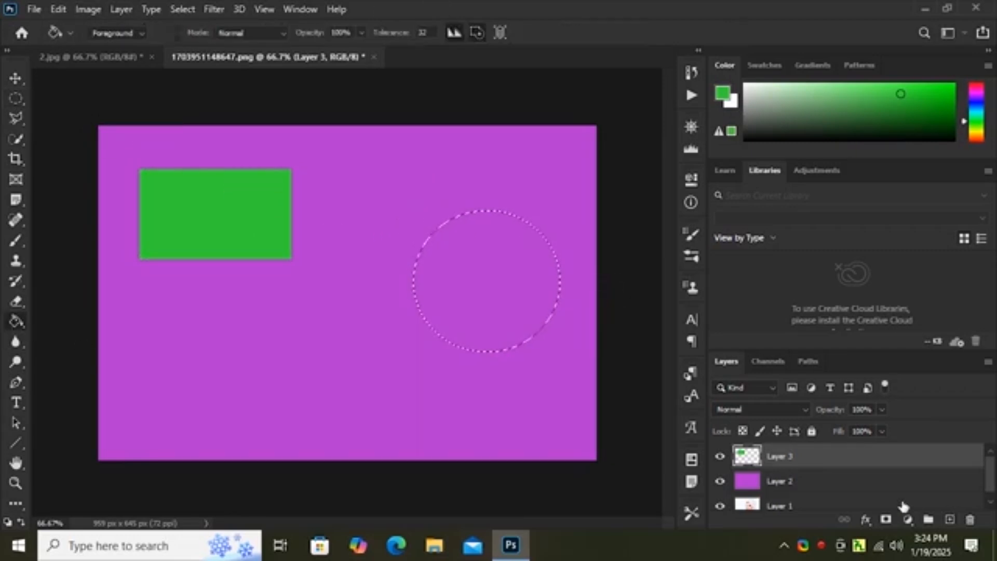
pyautogui.click(949, 519)
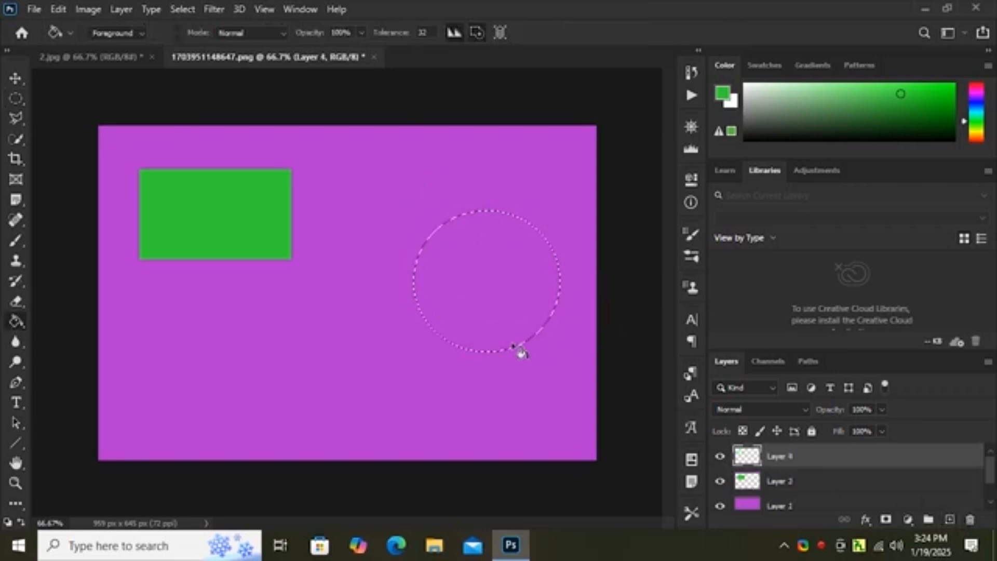
pyautogui.click(470, 315)
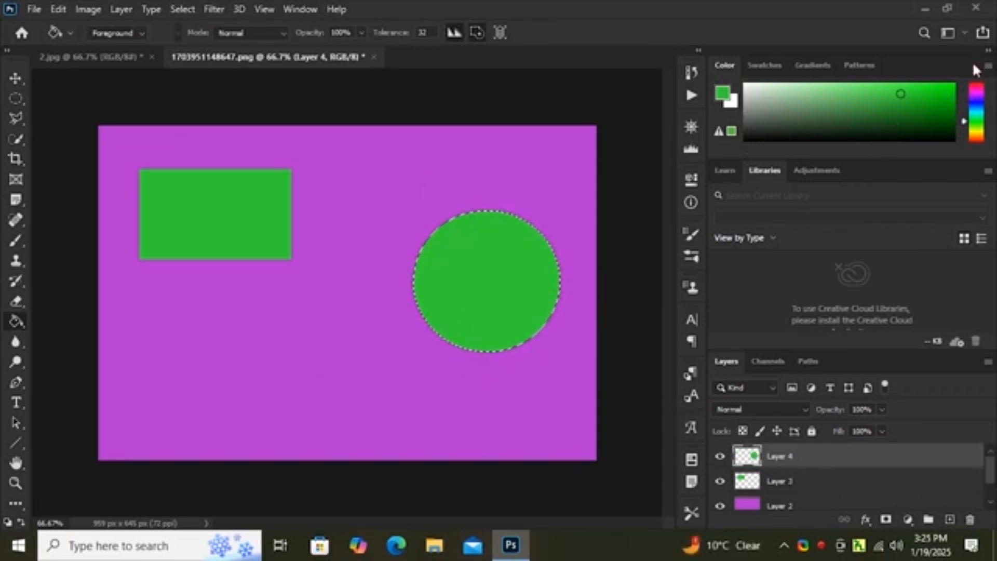
# Step: Refill the circle on Layer 4 with pink and deselect it
pyautogui.click(977, 87)
pyautogui.click(469, 271)
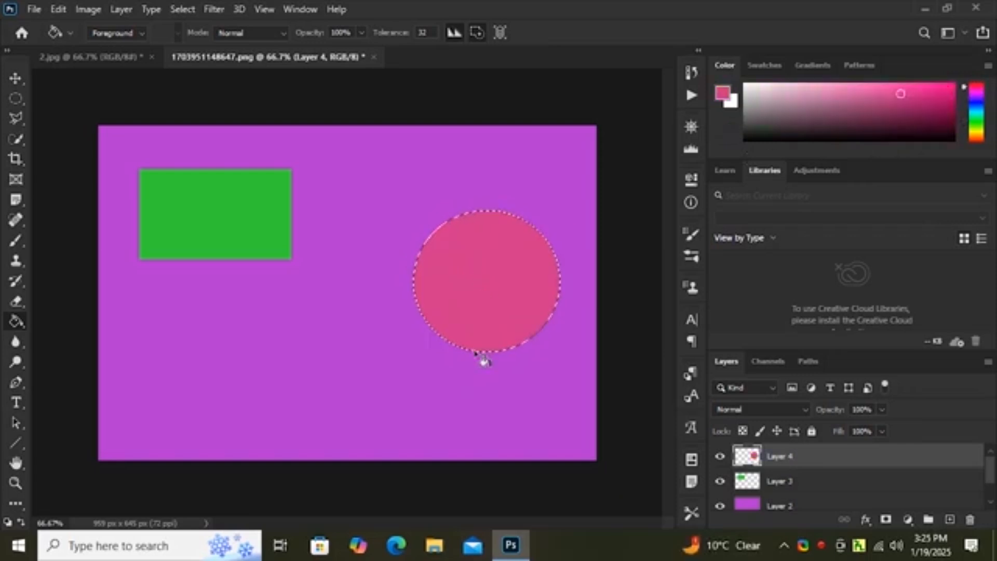
pyautogui.hotkey('ctrl', 'd')
# Step: Draw a closed M-shaped selection below the green rectangle with the Polygonal Lasso Tool
pyautogui.click(16, 103)
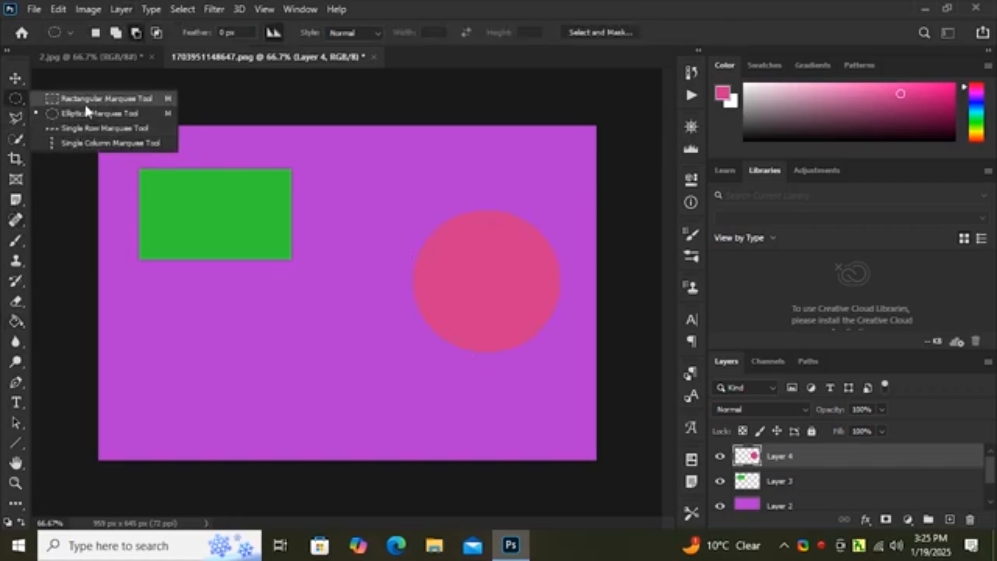
pyautogui.click(17, 119)
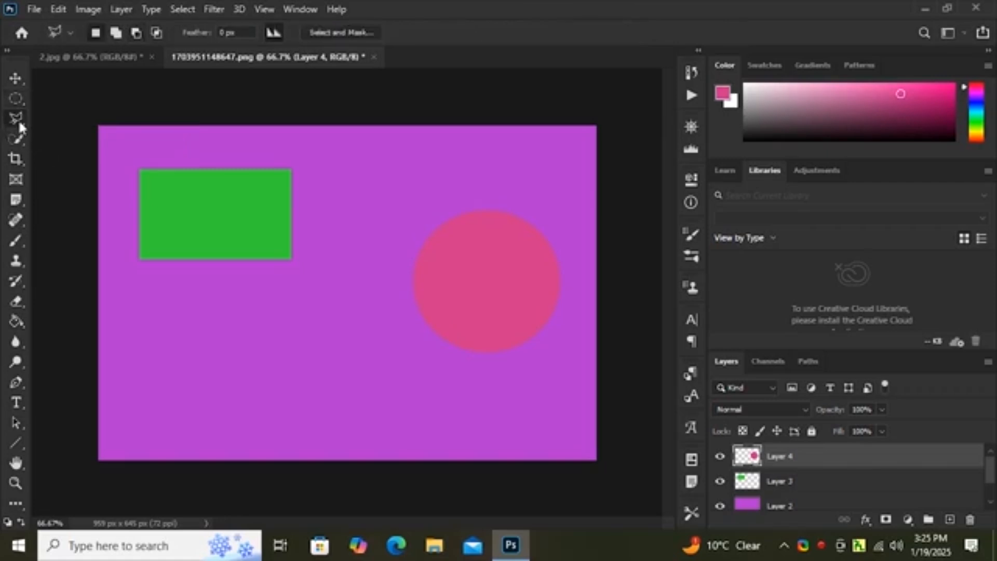
pyautogui.click(171, 396)
pyautogui.click(203, 332)
pyautogui.click(237, 388)
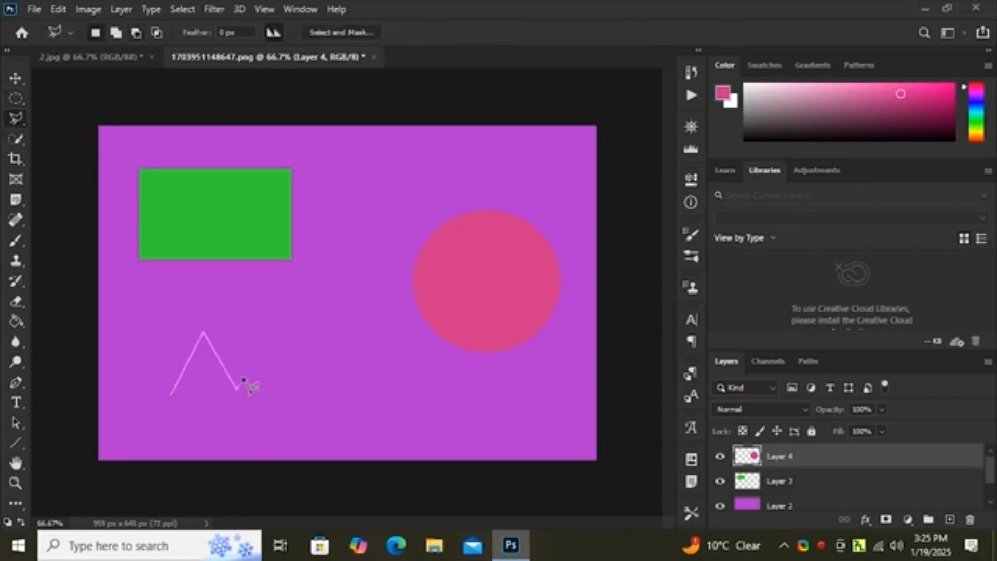
pyautogui.click(270, 336)
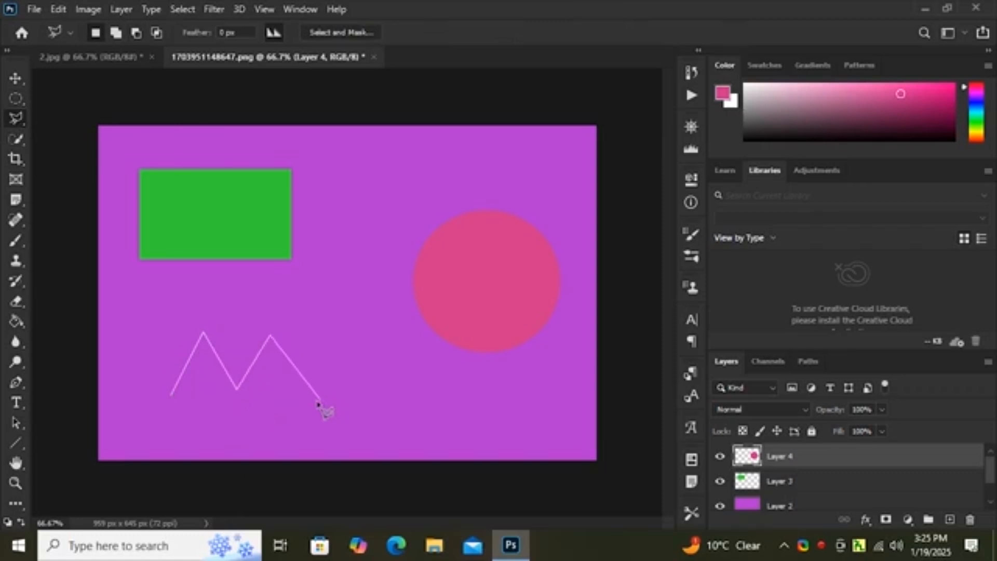
pyautogui.click(300, 391)
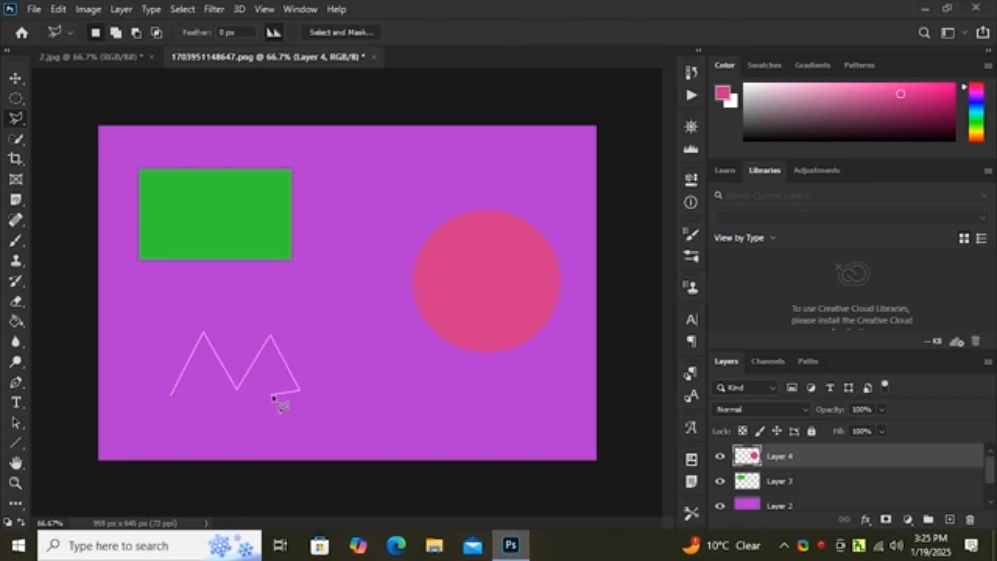
pyautogui.click(283, 393)
pyautogui.click(269, 370)
pyautogui.click(252, 398)
pyautogui.click(227, 399)
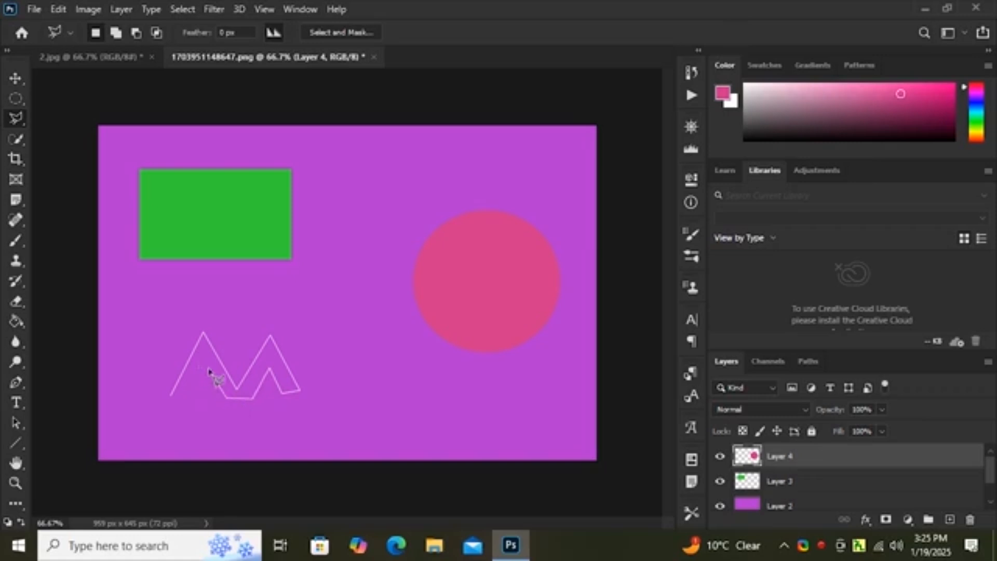
pyautogui.click(208, 369)
pyautogui.doubleClick(188, 401)
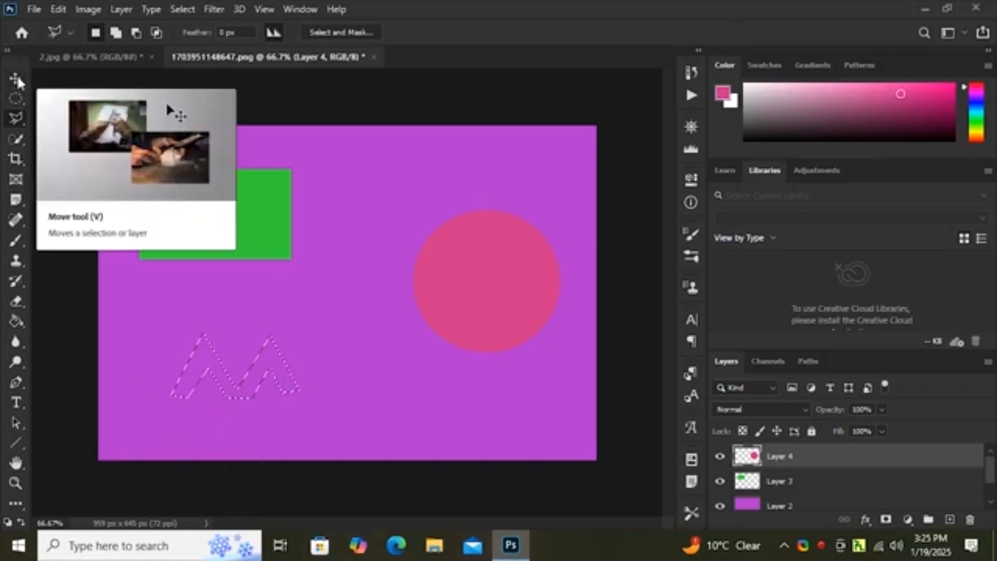
# Step: Choose yellow as the foreground colour and fill the M-shaped selection on Layer 4 using the Paint Bucket Tool
pyautogui.click(14, 320)
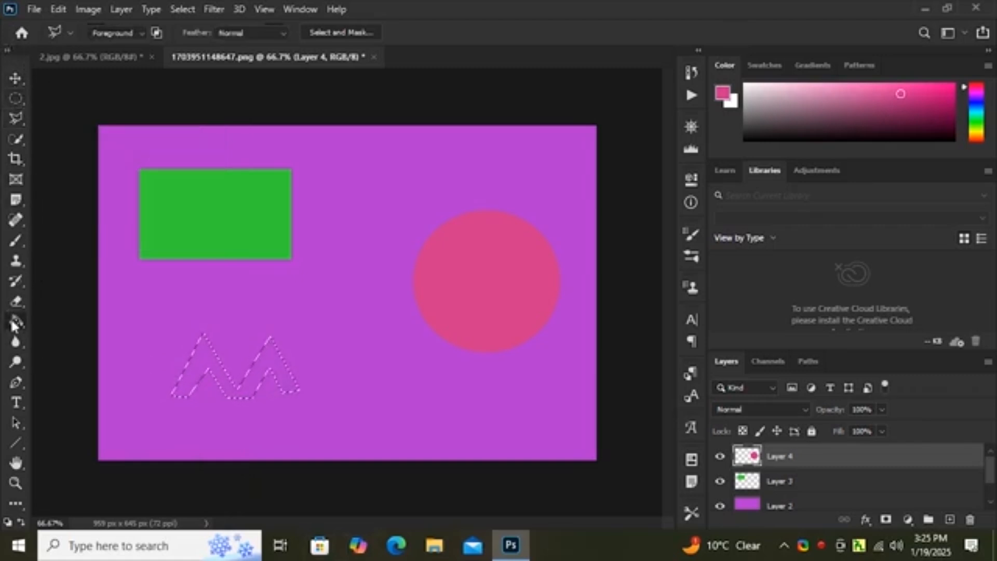
pyautogui.click(977, 132)
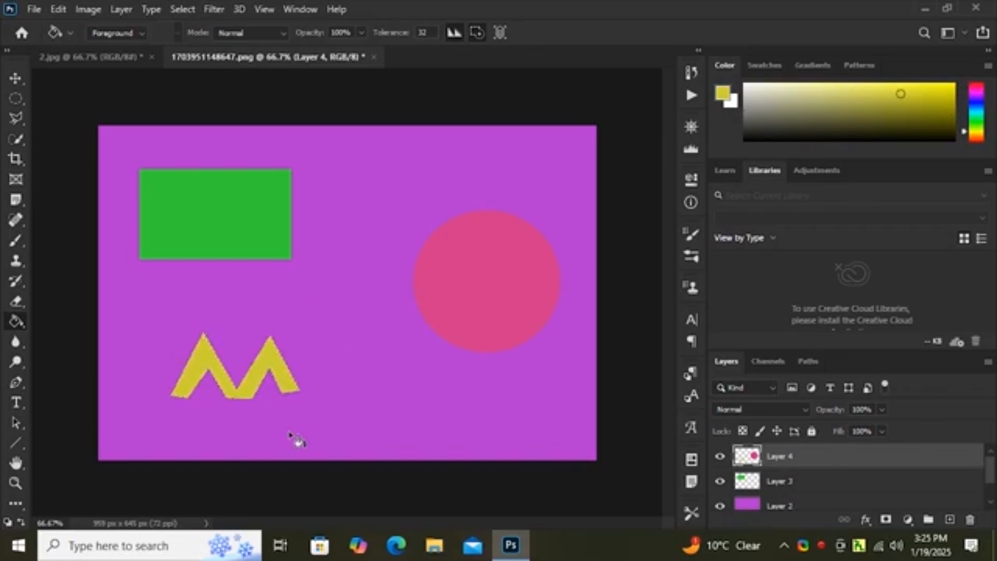
# Step: Try moving the yellow M shape and the circle with the Move Tool, and undo back to the unfilled M-shaped selection
pyautogui.click(19, 78)
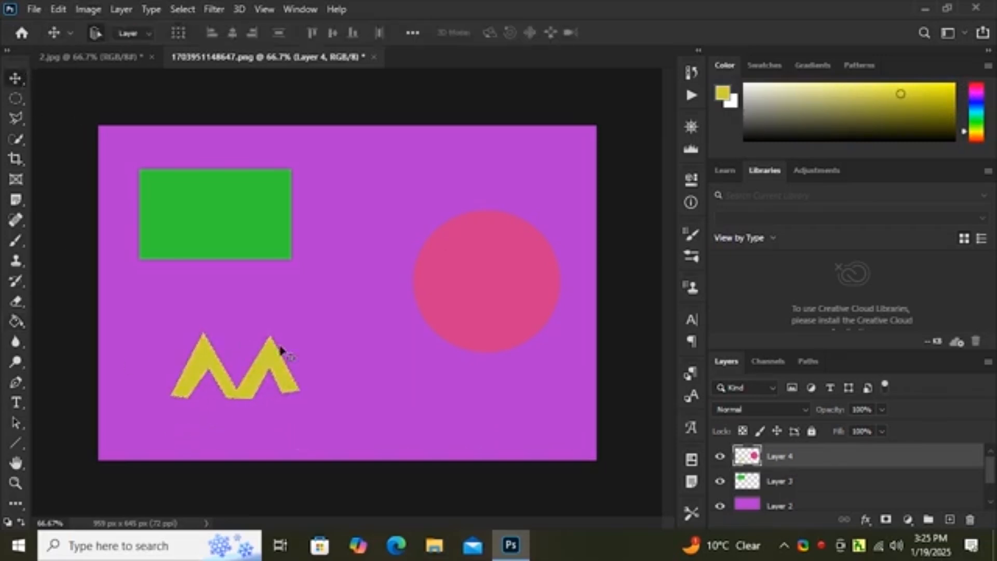
pyautogui.moveTo(270, 369)
pyautogui.mouseDown()
pyautogui.moveTo(346, 317)
pyautogui.moveTo(305, 322)
pyautogui.moveTo(237, 380)
pyautogui.moveTo(226, 412)
pyautogui.moveTo(250, 370)
pyautogui.moveTo(252, 340)
pyautogui.moveTo(291, 370)
pyautogui.moveTo(262, 368)
pyautogui.moveTo(179, 412)
pyautogui.moveTo(256, 371)
pyautogui.mouseUp()
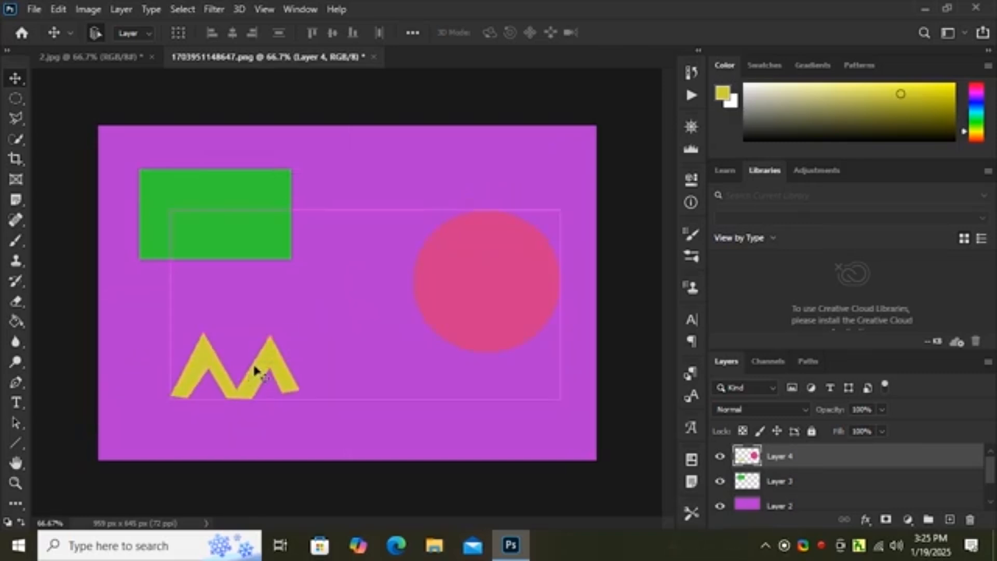
pyautogui.moveTo(494, 338)
pyautogui.mouseDown()
pyautogui.moveTo(413, 335)
pyautogui.moveTo(508, 299)
pyautogui.moveTo(493, 342)
pyautogui.mouseUp()
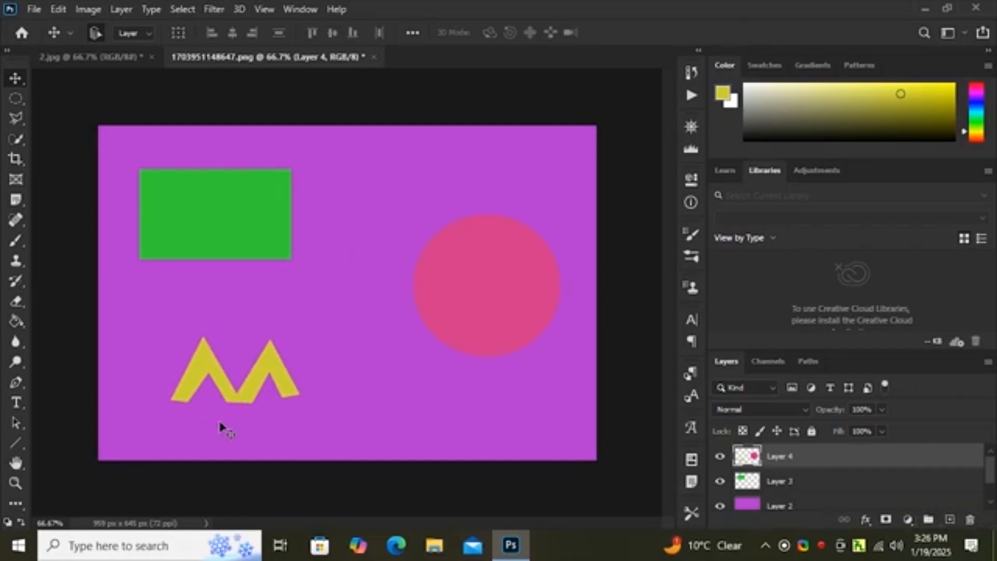
pyautogui.hotkey('ctrl', 'z')
pyautogui.hotkey('ctrl', 'z')
pyautogui.hotkey('ctrl', 'z')
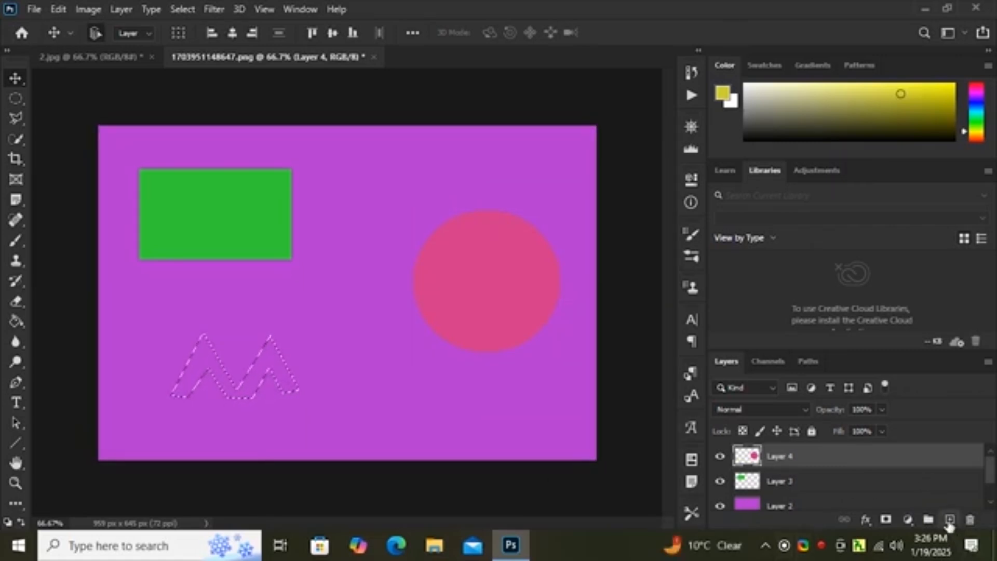
# Step: Fill the M-shaped selection with yellow on a new layer and deselect it
pyautogui.click(949, 519)
pyautogui.click(12, 323)
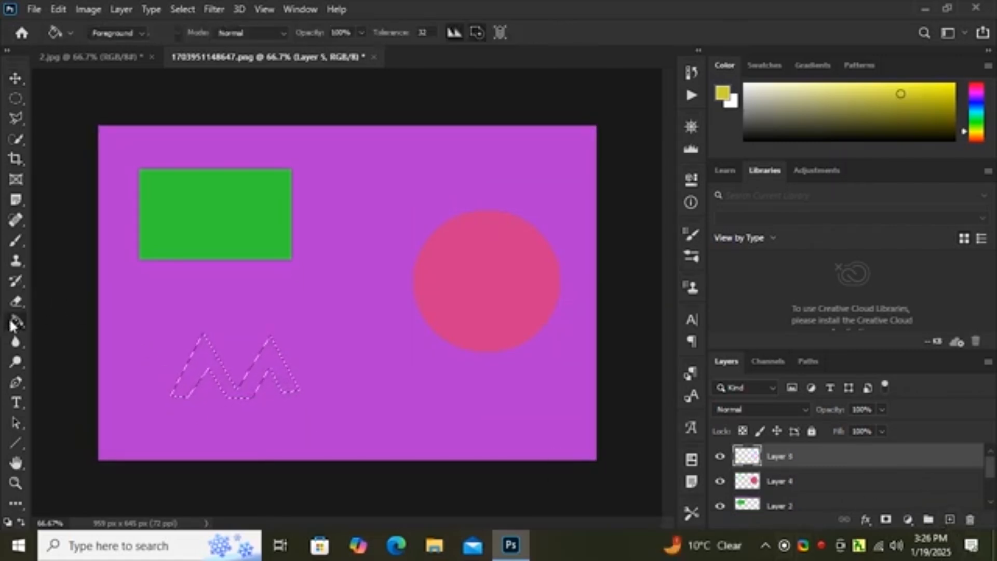
pyautogui.click(255, 379)
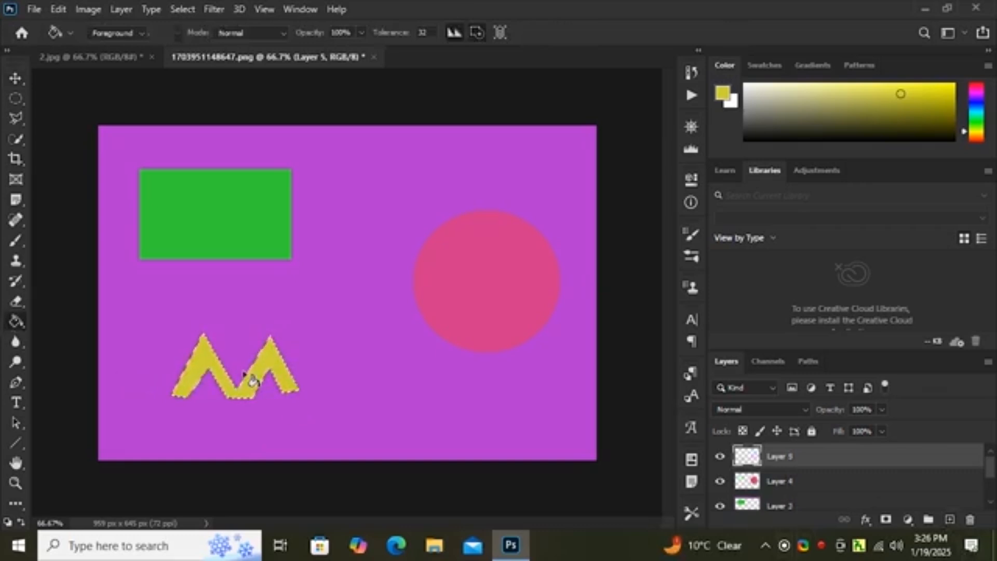
pyautogui.hotkey('ctrl', 'd')
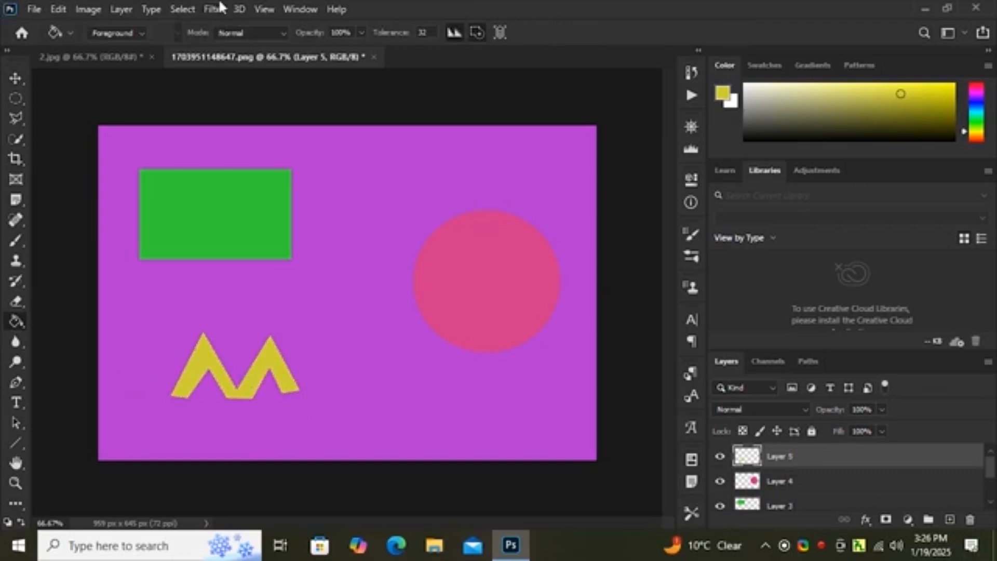
pyautogui.click(183, 9)
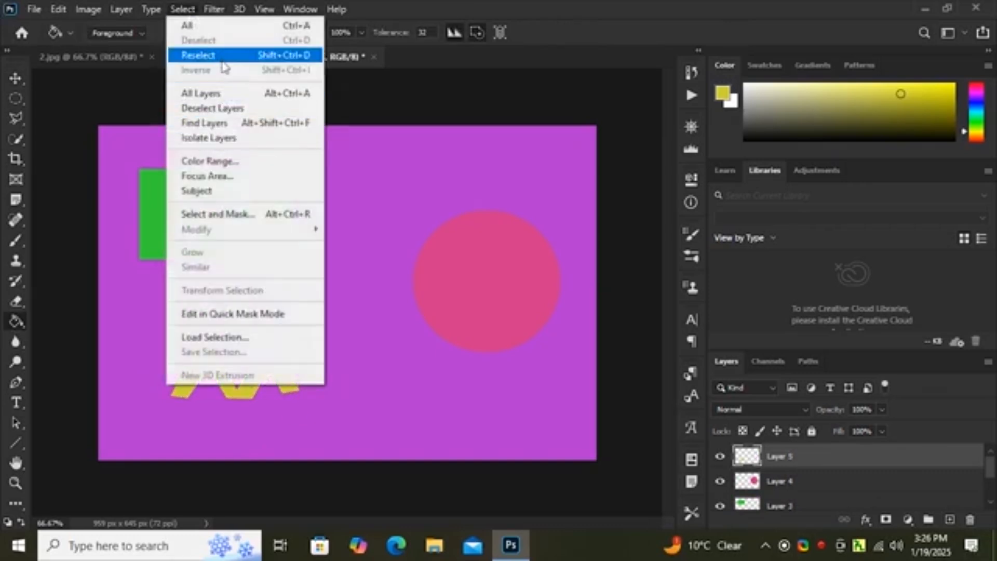
# Step: Reposition the shapes with the Move Tool: M shape and green rectangle up and left, pink circle to the canvas's lower middle
pyautogui.click(17, 81)
pyautogui.moveTo(197, 370); pyautogui.dragTo(167, 311)
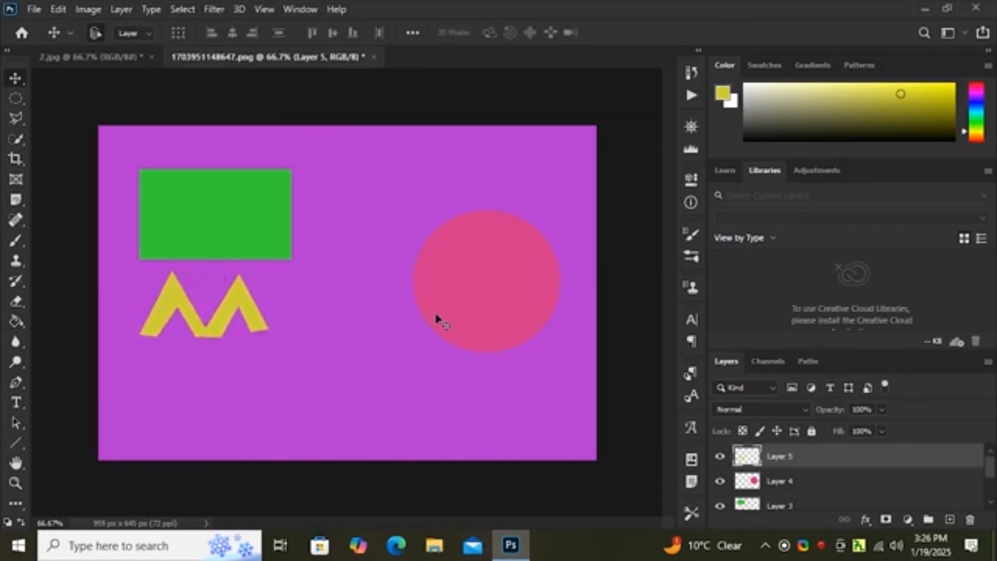
pyautogui.moveTo(472, 305); pyautogui.dragTo(430, 363)
pyautogui.moveTo(191, 236); pyautogui.dragTo(171, 216)
pyautogui.moveTo(173, 297); pyautogui.dragTo(172, 297)
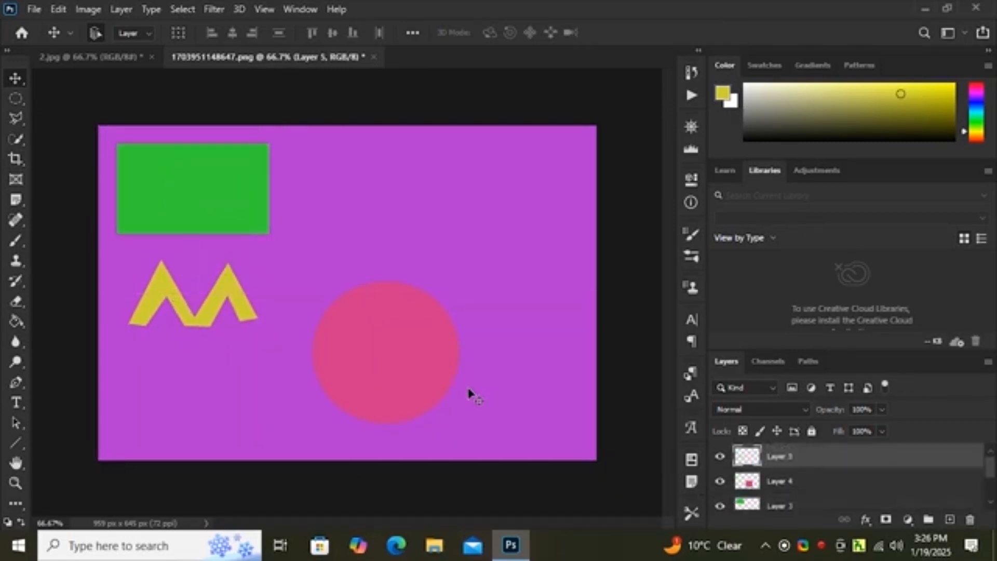
pyautogui.moveTo(402, 390); pyautogui.dragTo(340, 410)
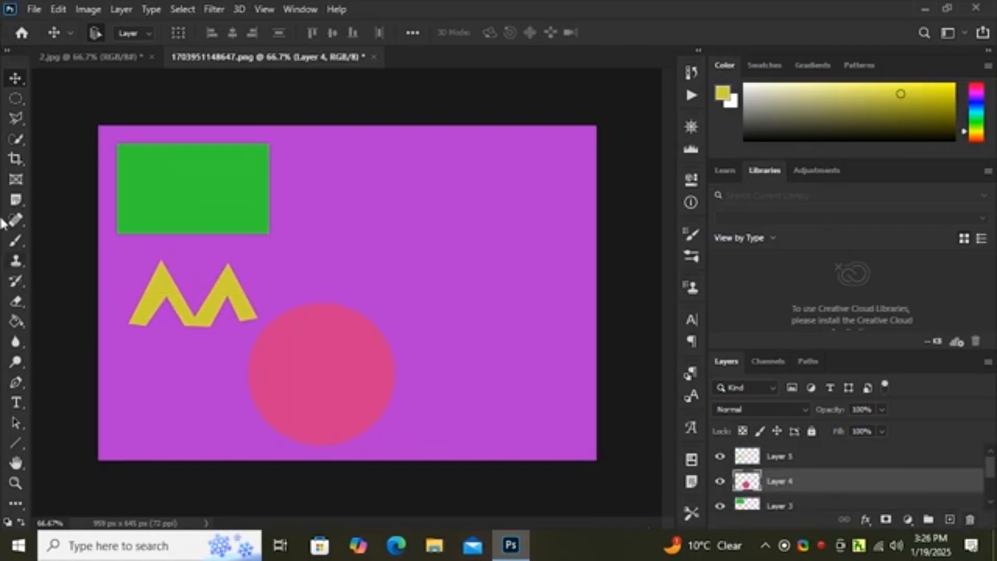
# Step: Try a freehand selection to the right of the green rectangle with the Lasso Tool and deselect it
pyautogui.moveTo(18, 119); pyautogui.dragTo(19, 118)
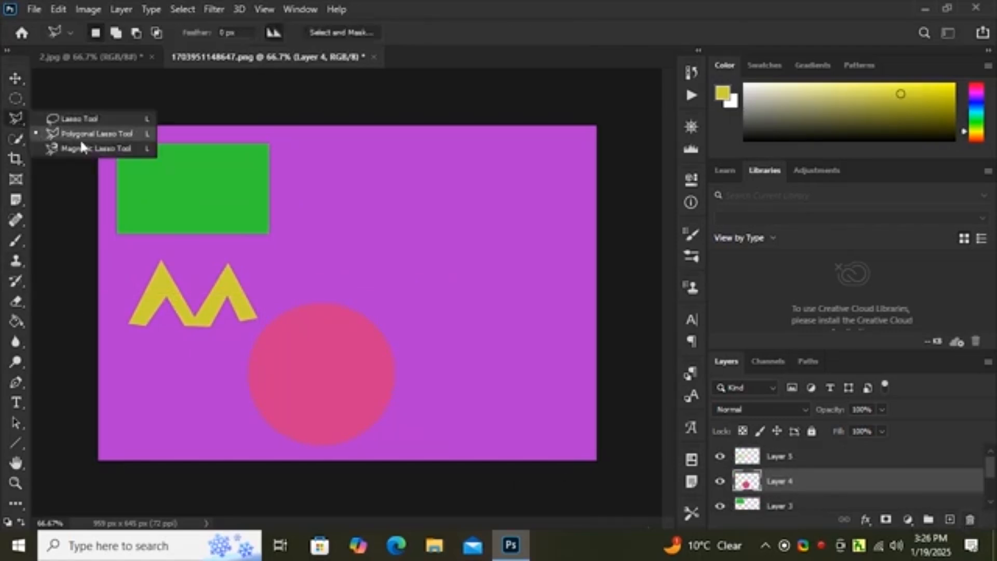
pyautogui.click(81, 120)
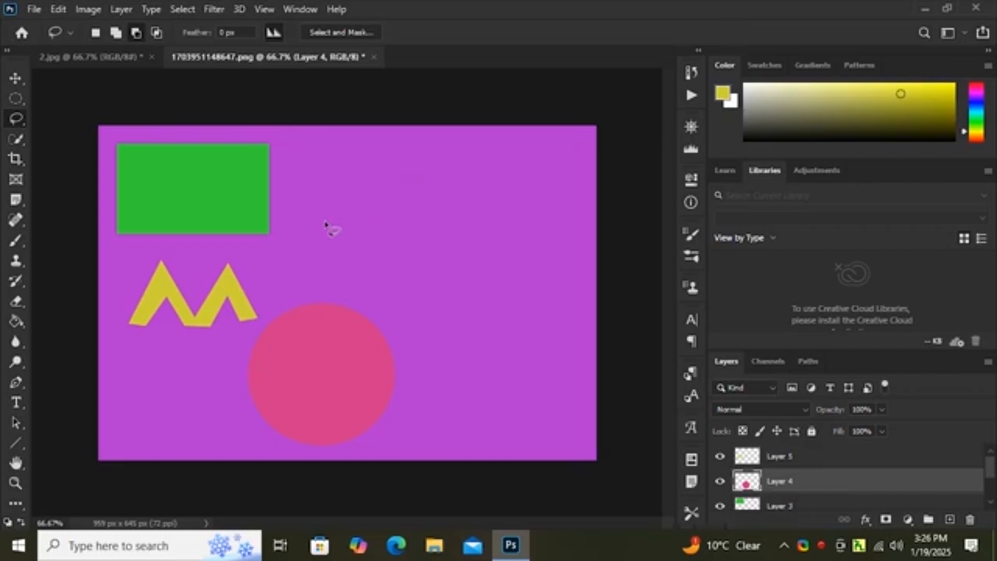
pyautogui.moveTo(325, 223)
pyautogui.mouseDown()
pyautogui.moveTo(346, 188)
pyautogui.moveTo(440, 192)
pyautogui.moveTo(417, 227)
pyautogui.moveTo(323, 222)
pyautogui.moveTo(329, 263)
pyautogui.moveTo(424, 266)
pyautogui.moveTo(422, 214)
pyautogui.moveTo(441, 191)
pyautogui.moveTo(451, 243)
pyautogui.moveTo(420, 268)
pyautogui.mouseUp()
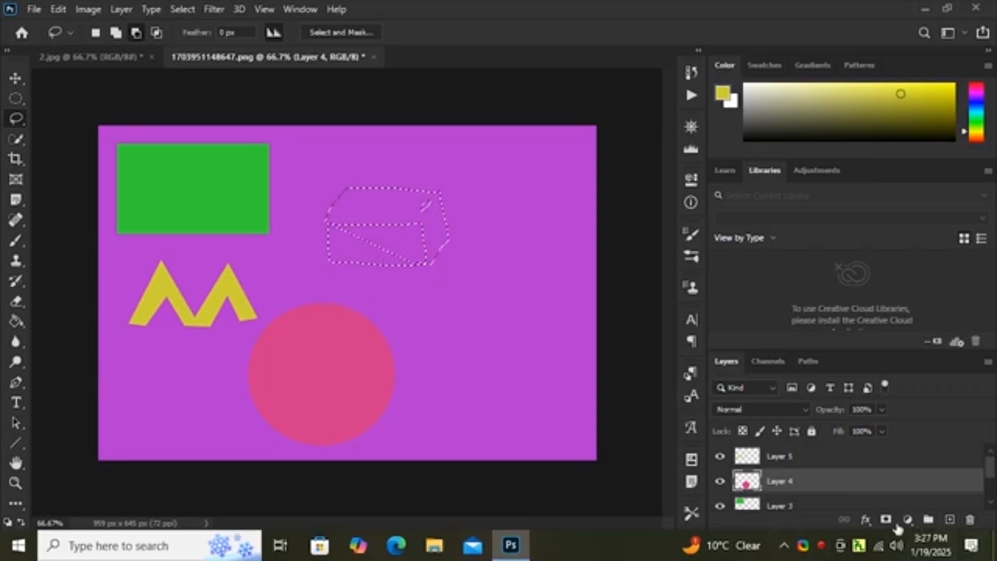
pyautogui.hotkey('ctrl', 'd')
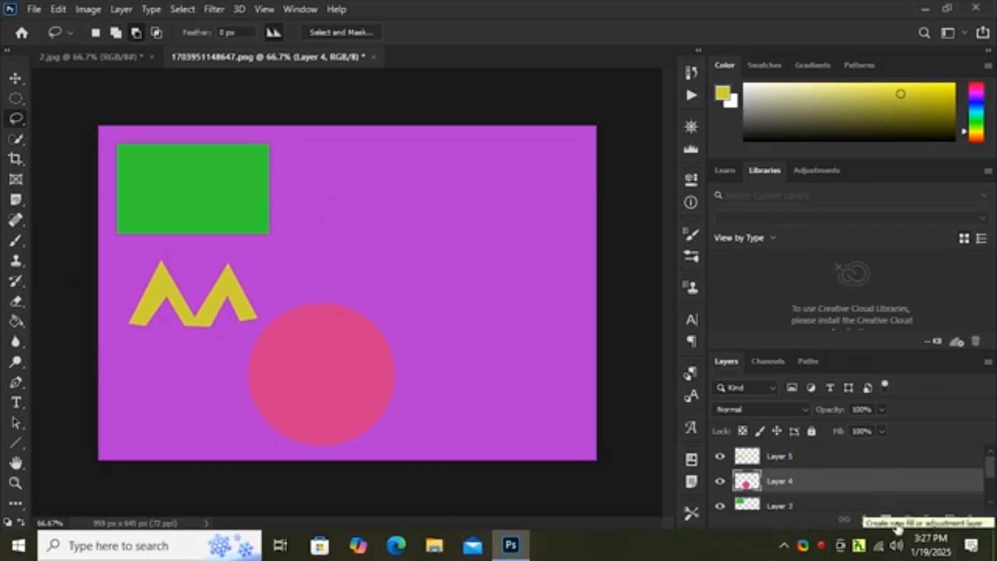
# Step: Outline a car-body-shaped selection in the open area right of the green rectangle with the Polygonal Lasso Tool
pyautogui.rightClick(16, 119)
pyautogui.click(78, 133)
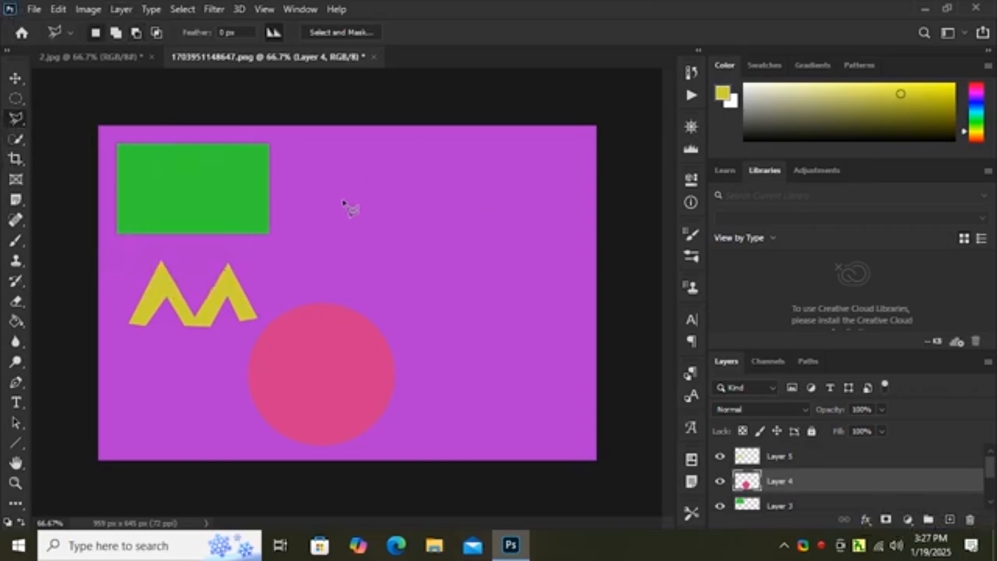
pyautogui.click(374, 186)
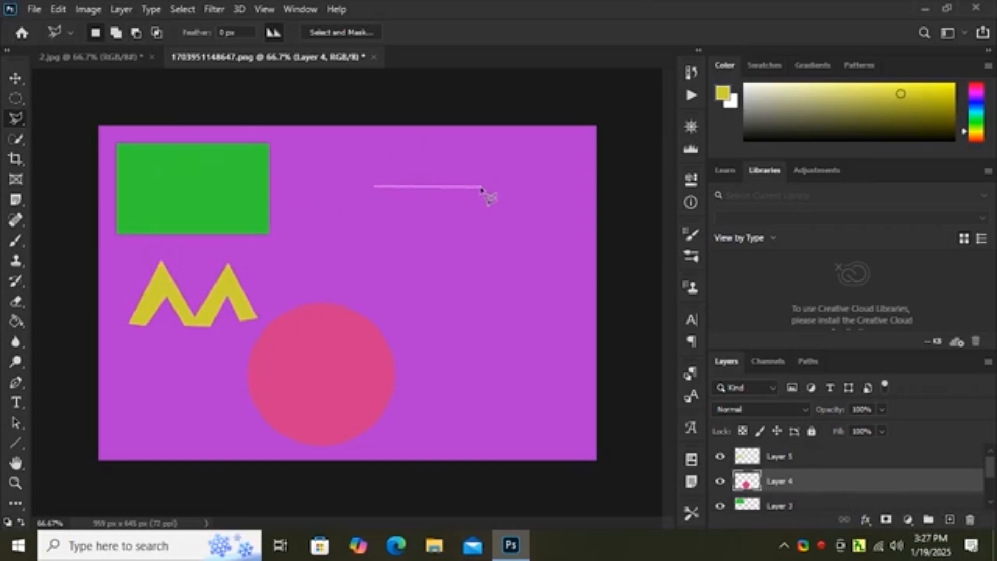
pyautogui.click(481, 184)
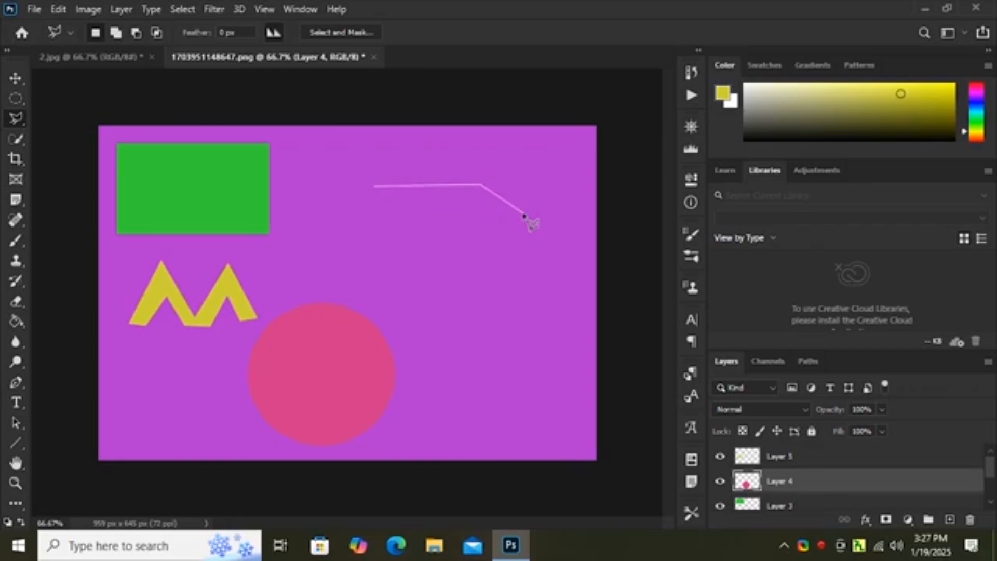
pyautogui.click(523, 213)
pyautogui.click(566, 214)
pyautogui.click(566, 238)
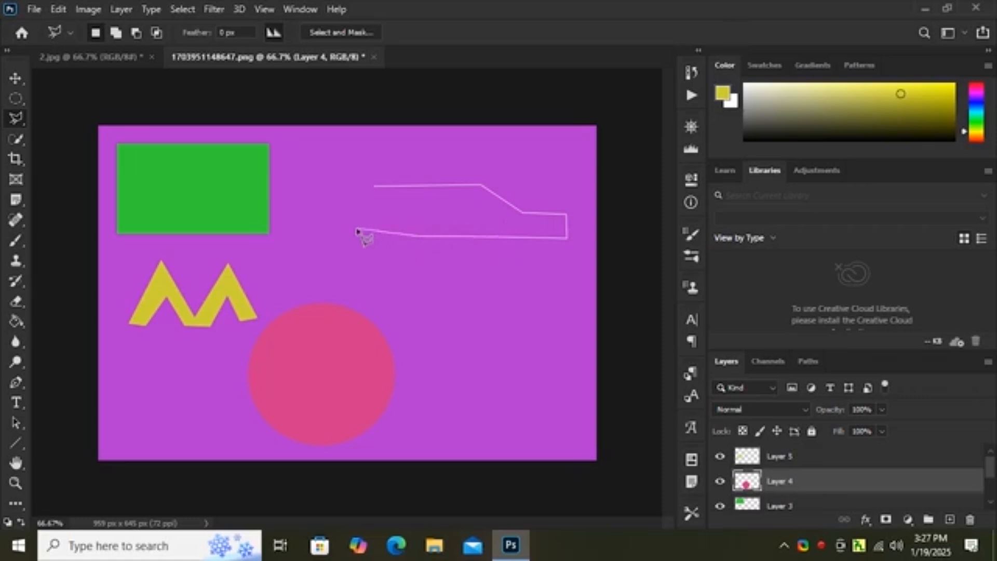
pyautogui.click(301, 236)
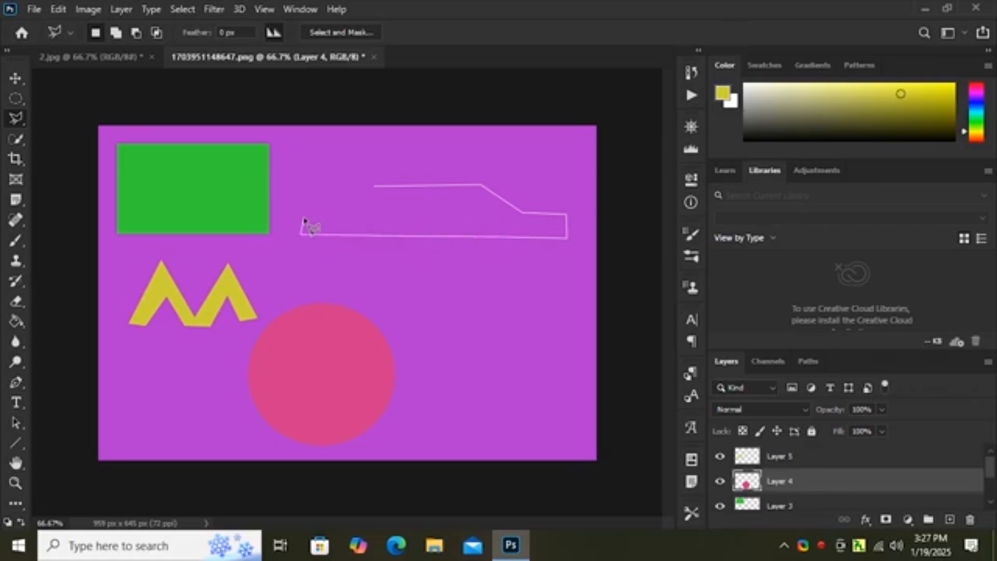
pyautogui.click(302, 210)
pyautogui.click(376, 187)
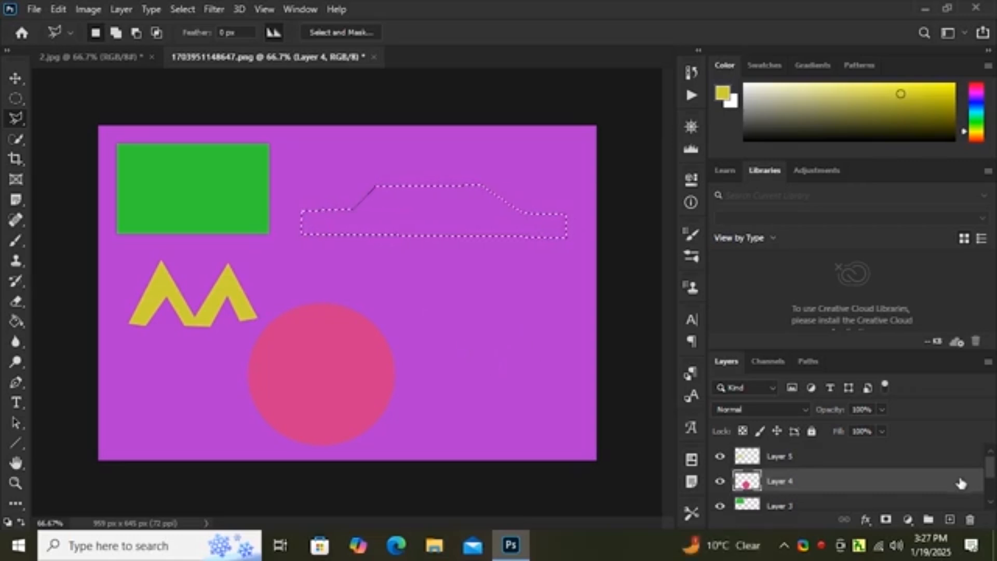
# Step: Fill the car-body selection with the default black foreground color on a new layer and deselect it
pyautogui.click(949, 519)
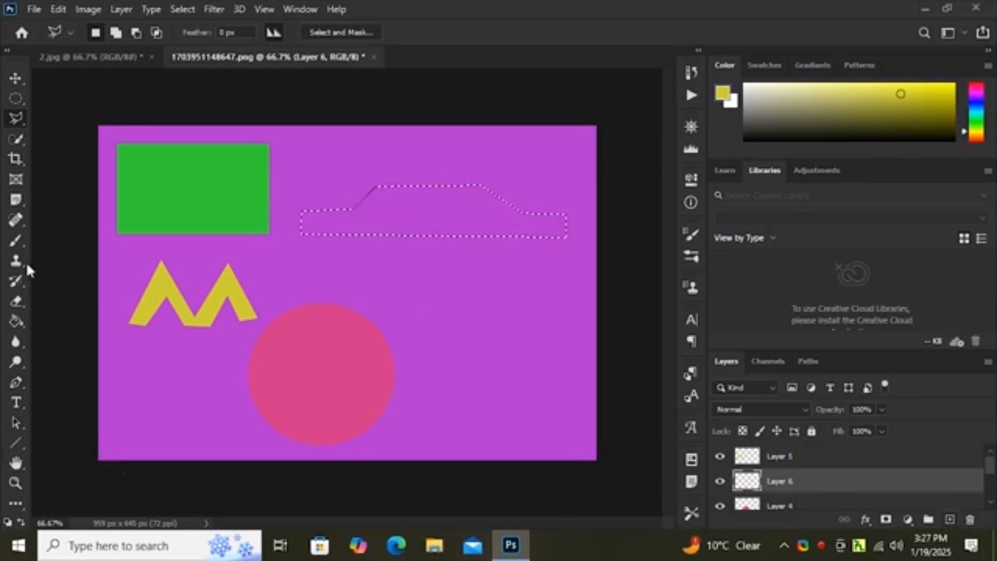
pyautogui.click(14, 322)
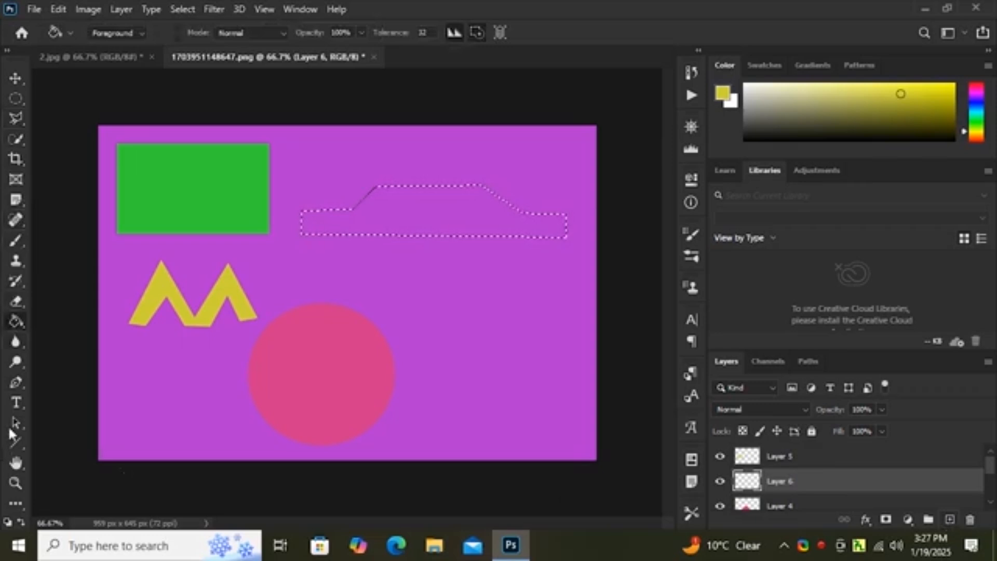
pyautogui.click(7, 522)
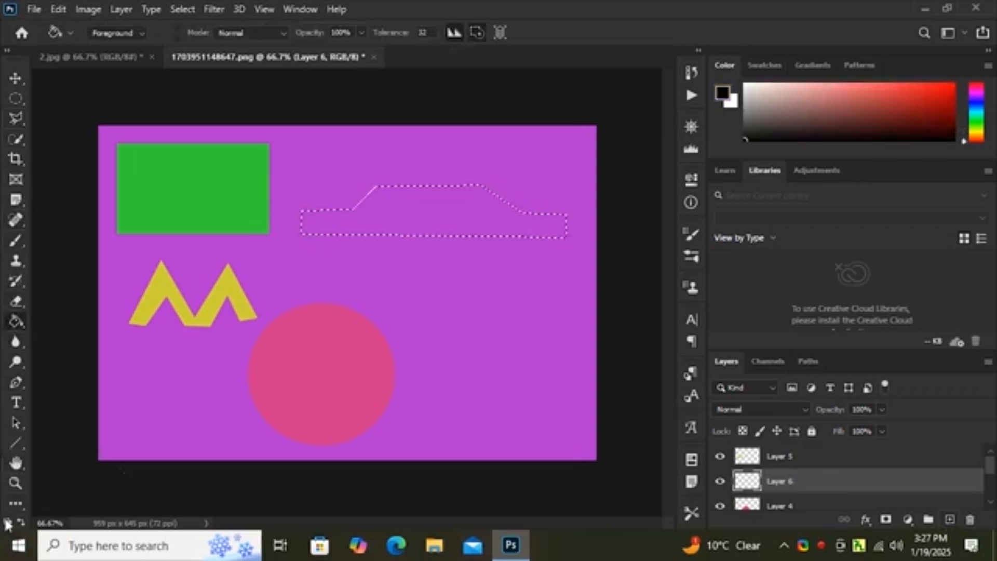
pyautogui.click(438, 225)
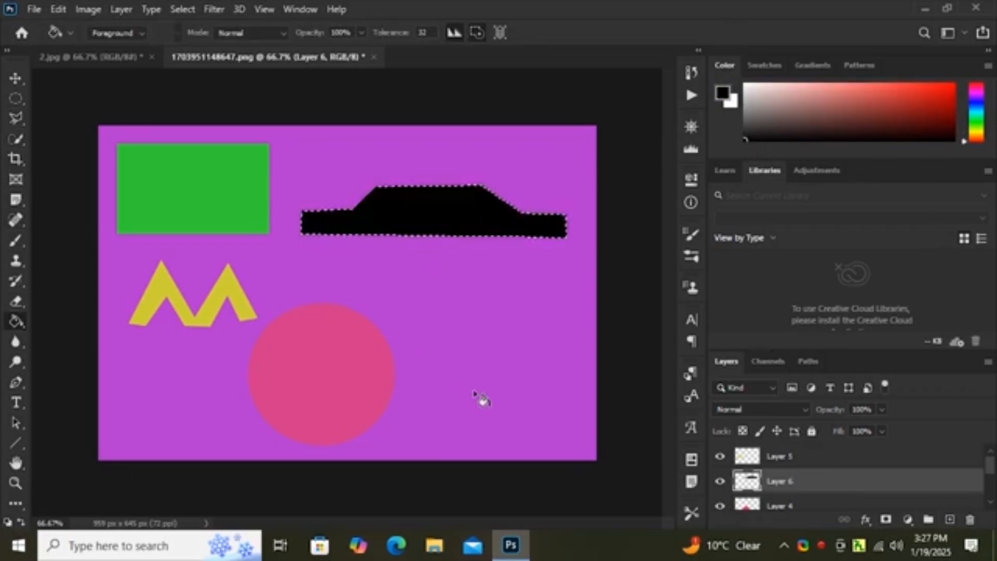
pyautogui.hotkey('ctrl', 'd')
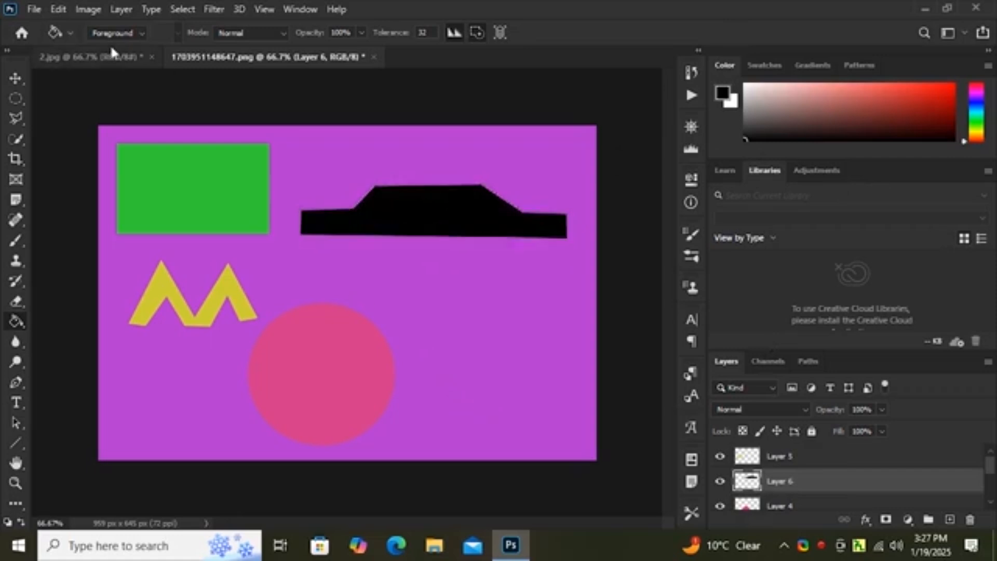
# Step: Make a small circular selection overlapping the lower left edge of the car body and fill it black as a wheel
pyautogui.rightClick(15, 99)
pyautogui.click(68, 114)
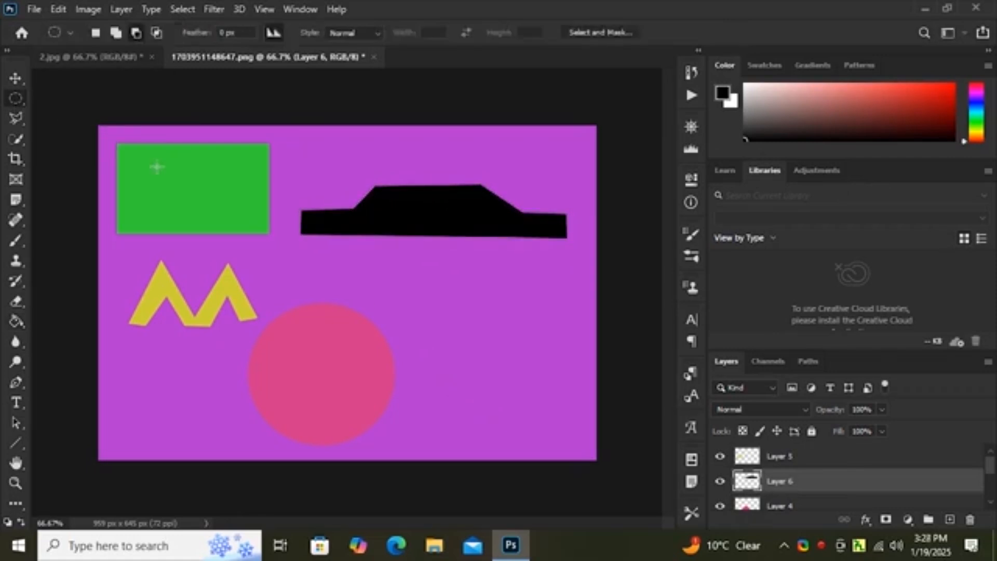
pyautogui.moveTo(348, 228); pyautogui.dragTo(382, 258)
pyautogui.click(16, 322)
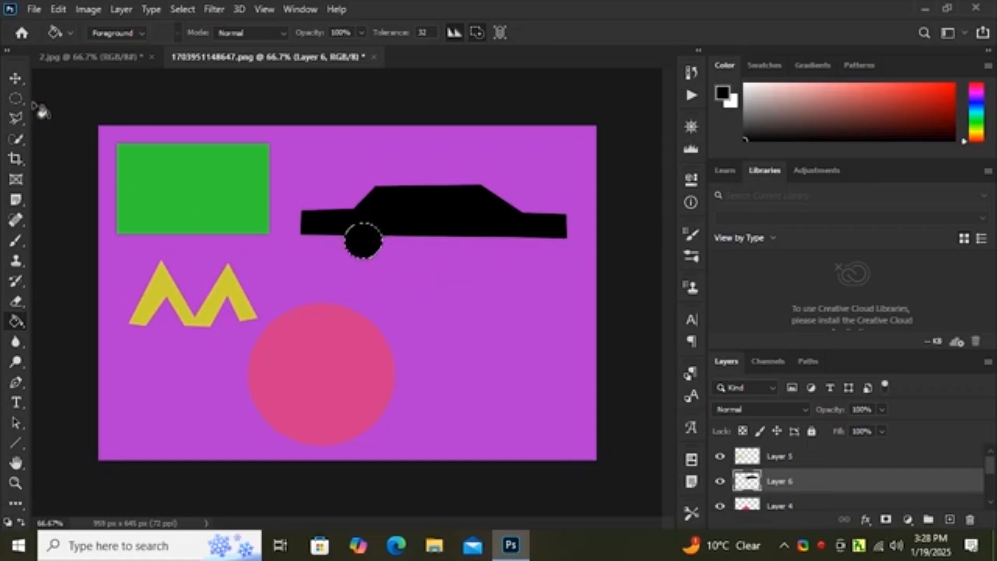
pyautogui.click(15, 99)
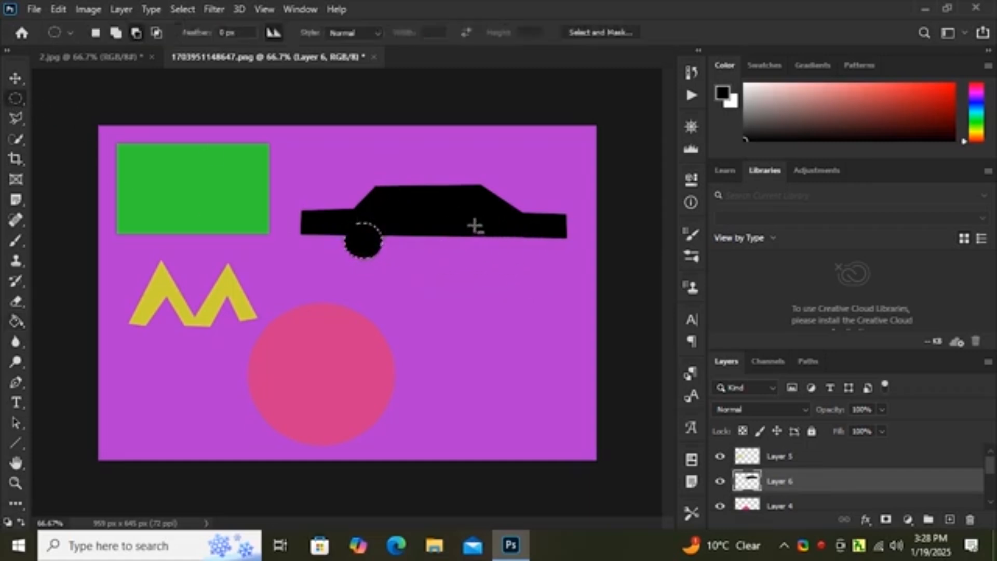
pyautogui.moveTo(463, 224); pyautogui.dragTo(498, 256)
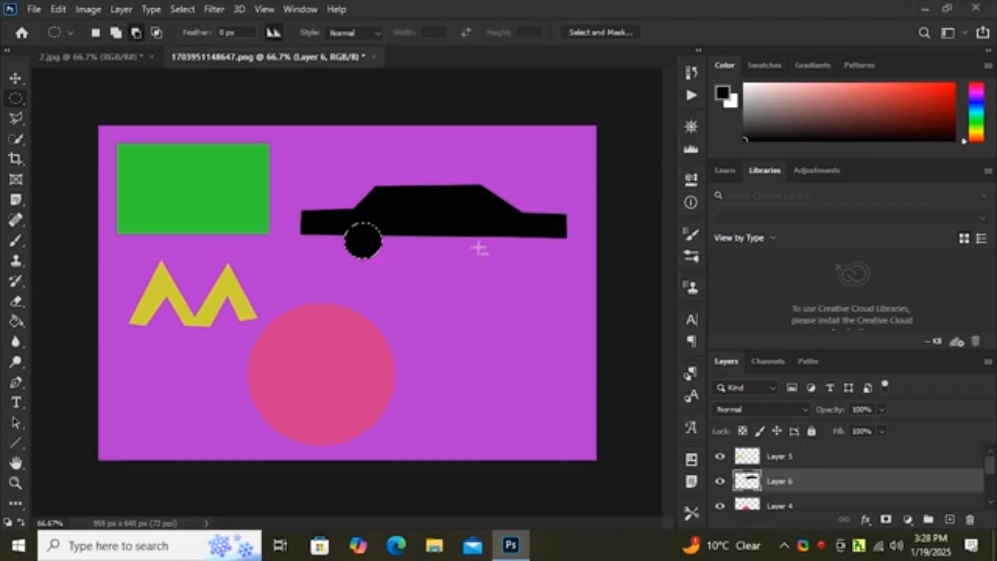
pyautogui.click(17, 321)
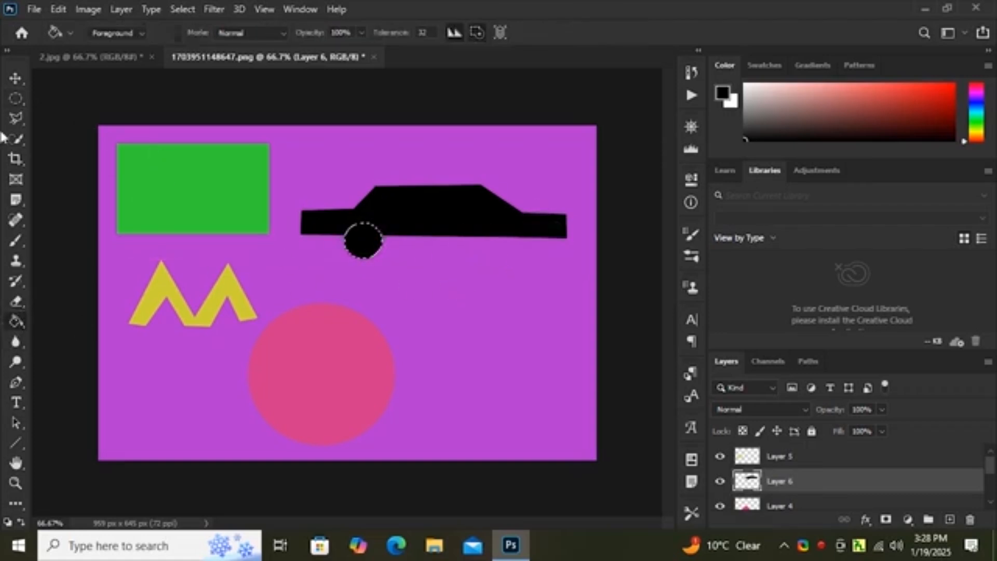
# Step: Clear the first wheel's selection and add a matching black circular wheel under the right part of the car body, leaving nothing selected
pyautogui.click(16, 98)
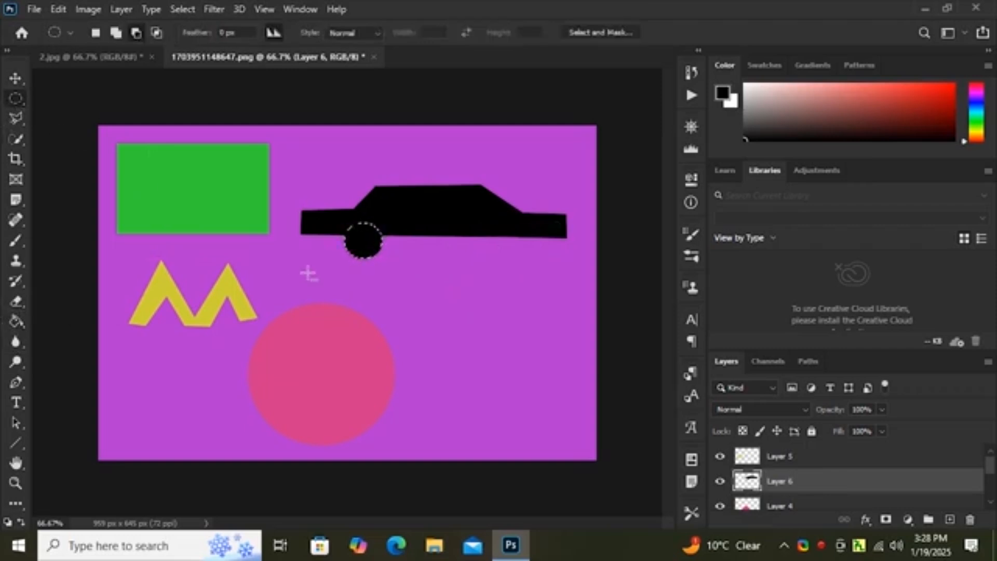
pyautogui.click(307, 273)
pyautogui.moveTo(472, 232); pyautogui.dragTo(498, 259)
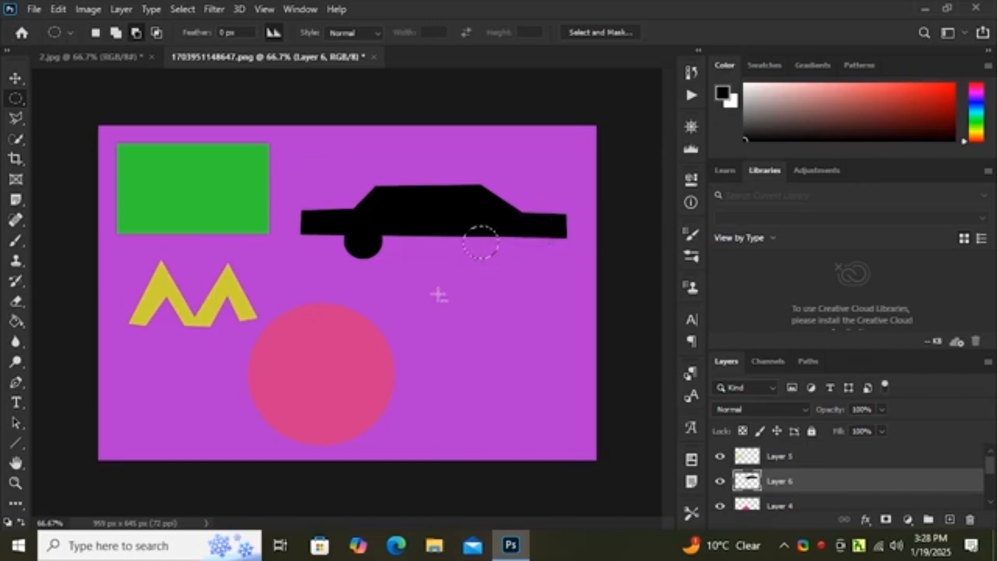
pyautogui.click(17, 320)
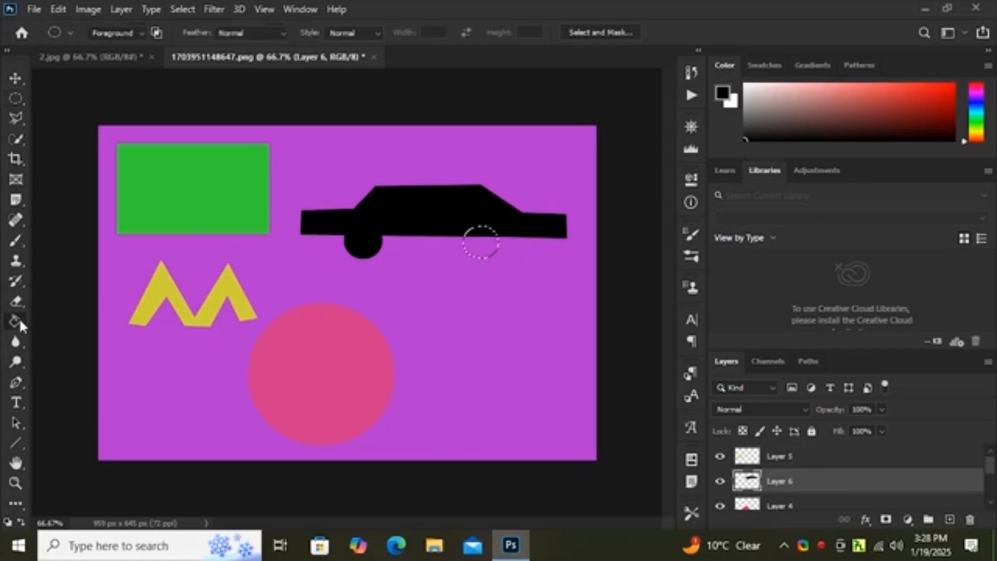
pyautogui.click(494, 250)
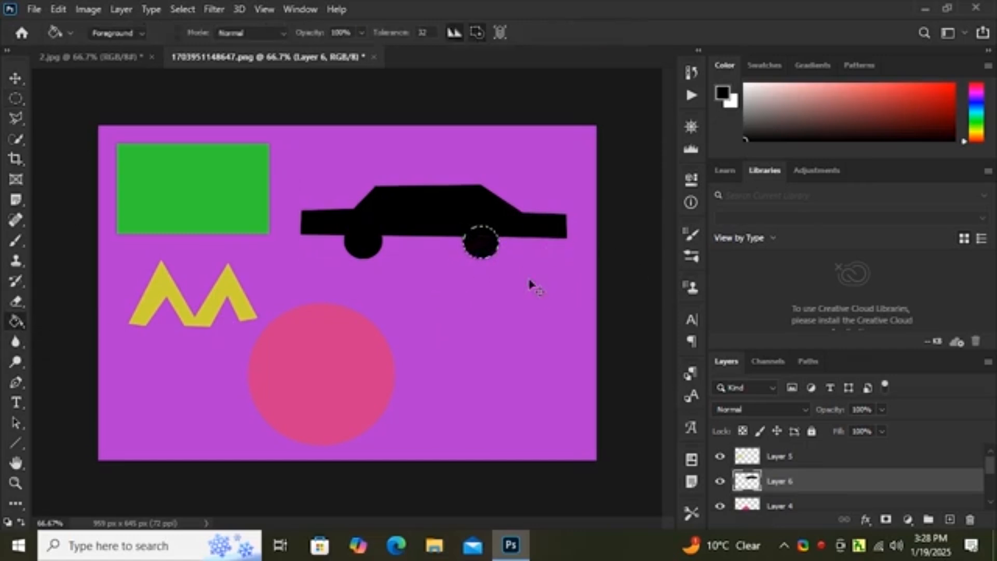
pyautogui.hotkey('ctrl', 'd')
# Step: Select a window shape inside the car's roof with the Polygonal Lasso Tool and fill it with teal blue on a new layer
pyautogui.click(18, 113)
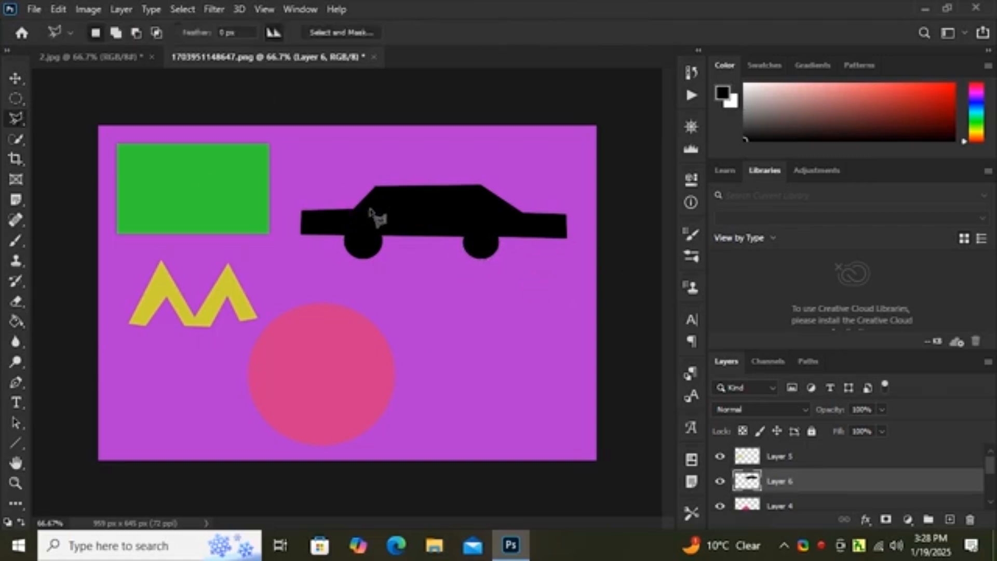
pyautogui.moveTo(367, 210)
pyautogui.mouseDown()
pyautogui.moveTo(386, 196)
pyautogui.moveTo(479, 193)
pyautogui.moveTo(519, 218)
pyautogui.mouseUp()
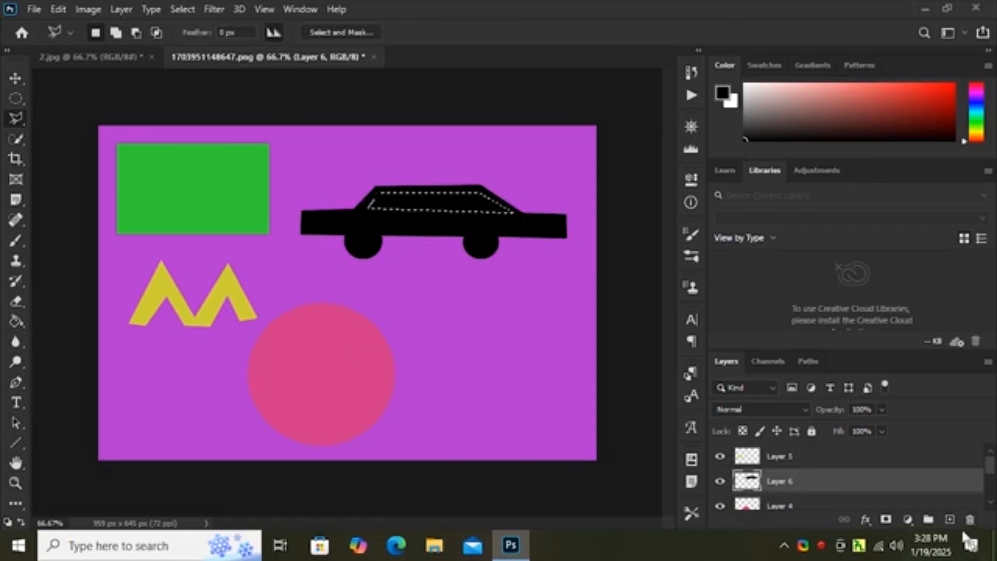
pyautogui.click(949, 519)
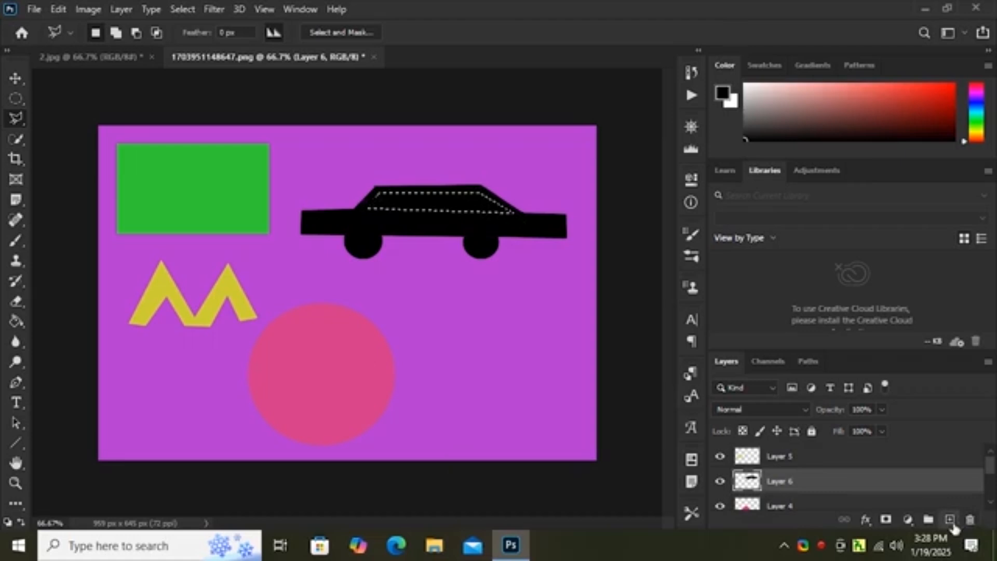
pyautogui.click(16, 322)
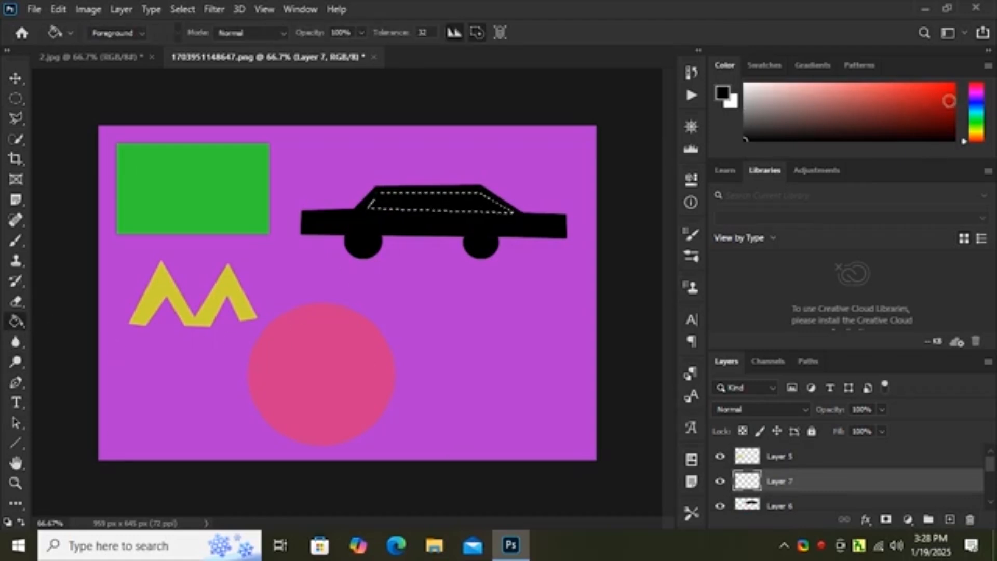
pyautogui.click(976, 109)
pyautogui.click(895, 107)
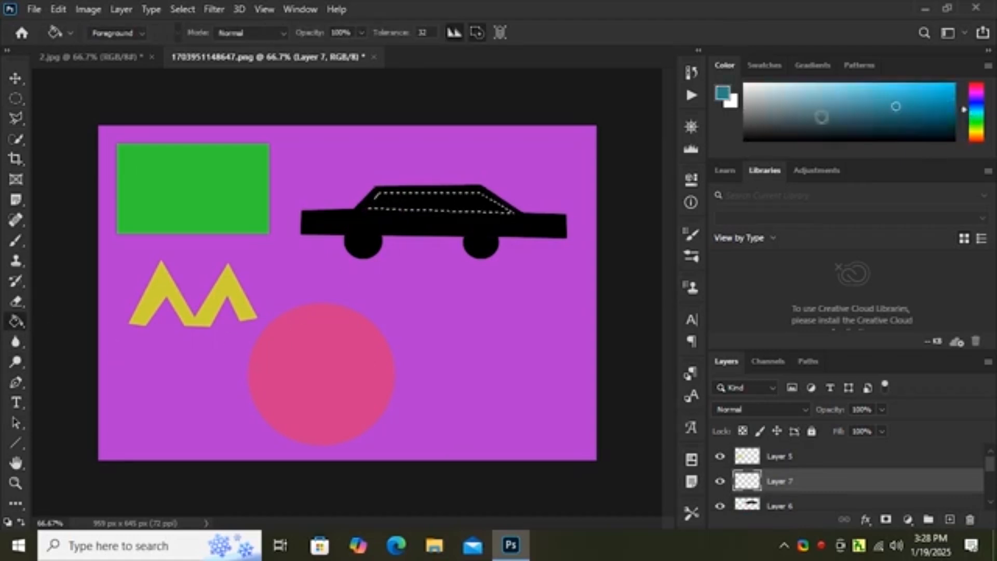
pyautogui.click(435, 206)
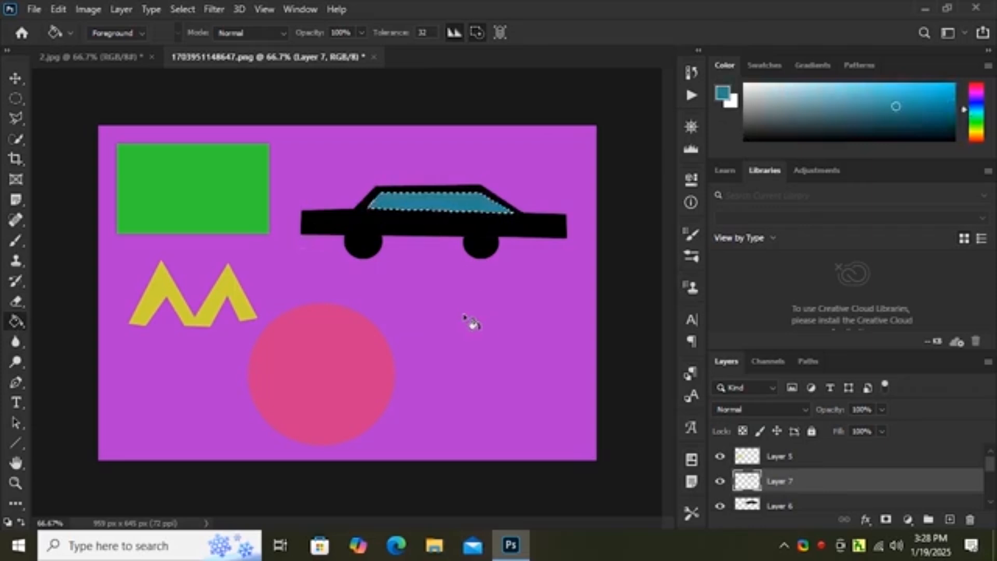
pyautogui.hotkey('ctrl', 'd')
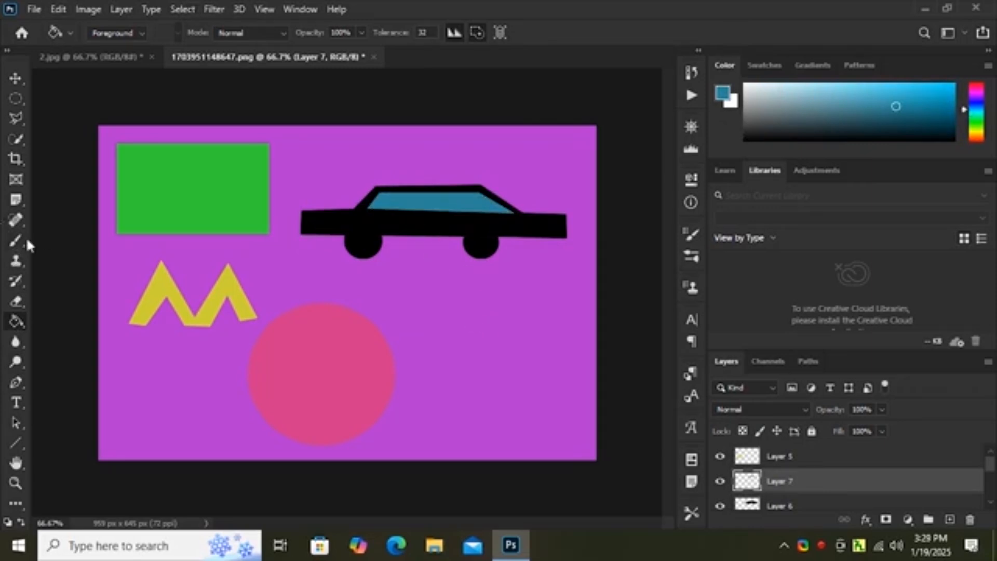
# Step: Erase the blue car window on Layer 7 with the Eraser Tool
pyautogui.click(17, 301)
pyautogui.moveTo(383, 220)
pyautogui.mouseDown()
pyautogui.moveTo(441, 228)
pyautogui.moveTo(318, 162)
pyautogui.mouseUp()
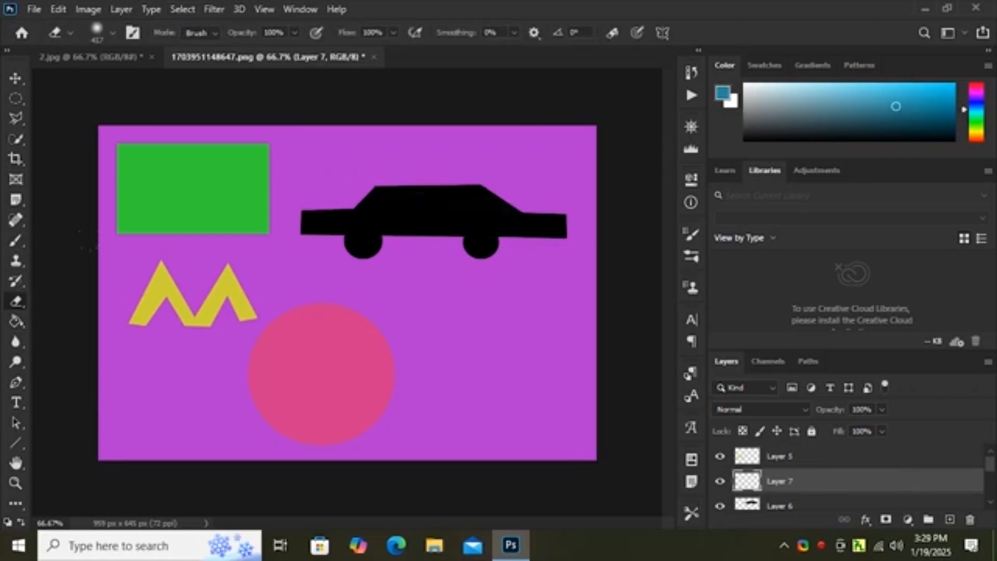
pyautogui.moveTo(16, 322)
pyautogui.mouseDown()
pyautogui.moveTo(80, 335)
pyautogui.moveTo(86, 324)
pyautogui.mouseUp()
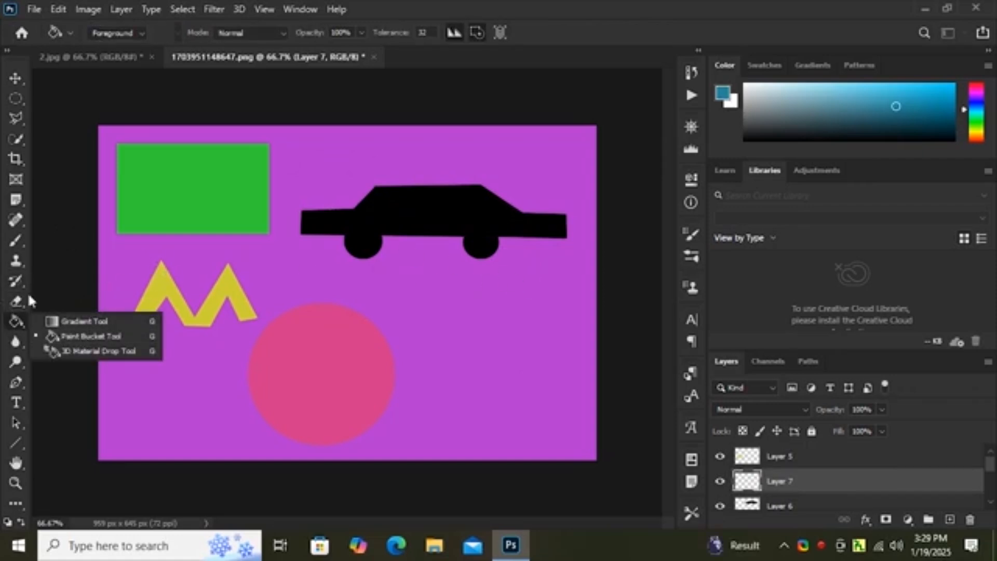
# Step: Delete Layer 5 with the yellow M shape and the emptied window layer, Layer 7
pyautogui.click(864, 456)
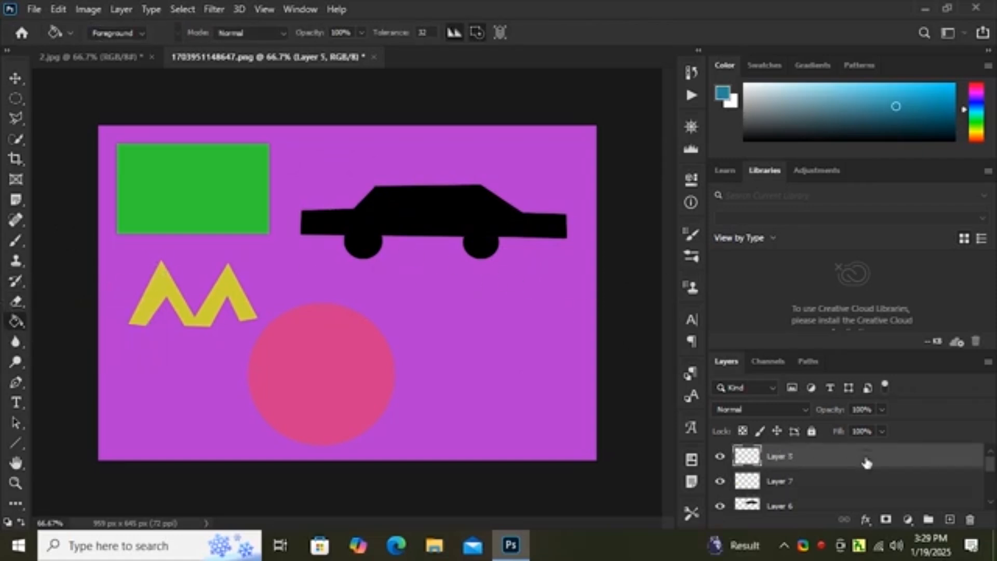
pyautogui.click(974, 522)
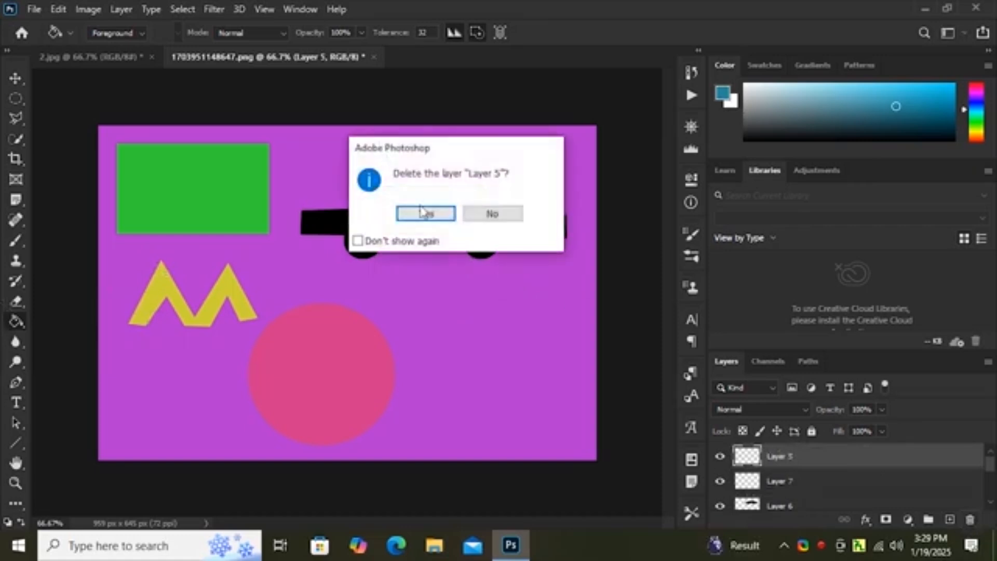
pyautogui.click(425, 213)
pyautogui.click(972, 522)
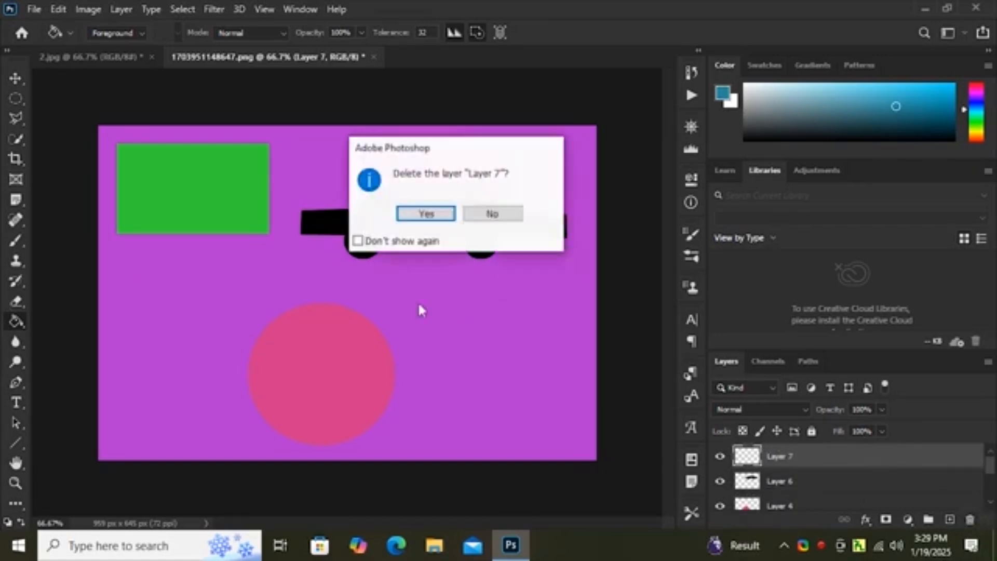
pyautogui.click(411, 214)
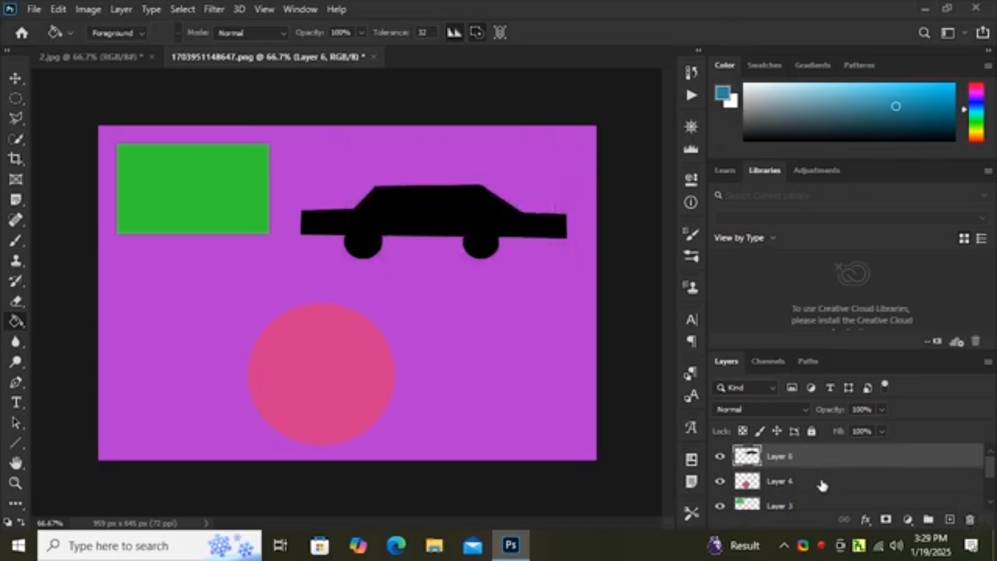
# Step: Delete Layer 6, Layer 4 and Layer 3 together, which hold the car, pink circle and green rectangle
pyautogui.keyDown('shift'); pyautogui.click(821, 487); pyautogui.keyUp('shift')
pyautogui.keyDown('shift'); pyautogui.click(816, 504); pyautogui.keyUp('shift')
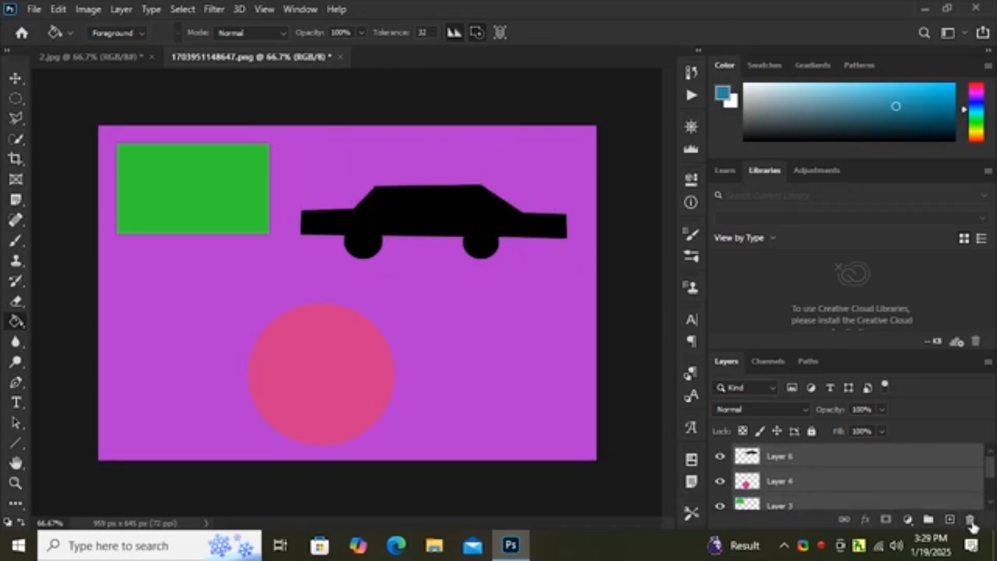
pyautogui.click(969, 522)
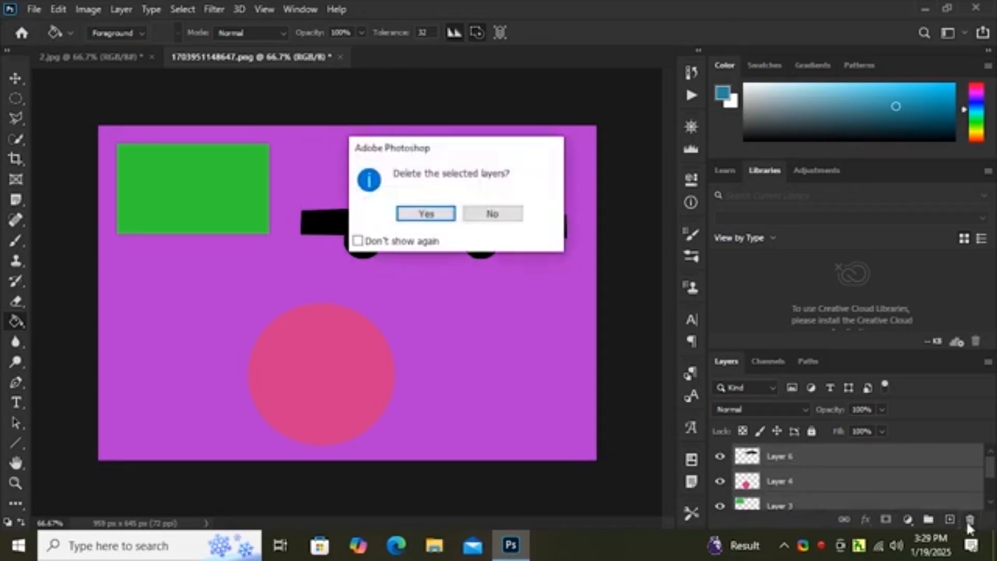
pyautogui.click(423, 216)
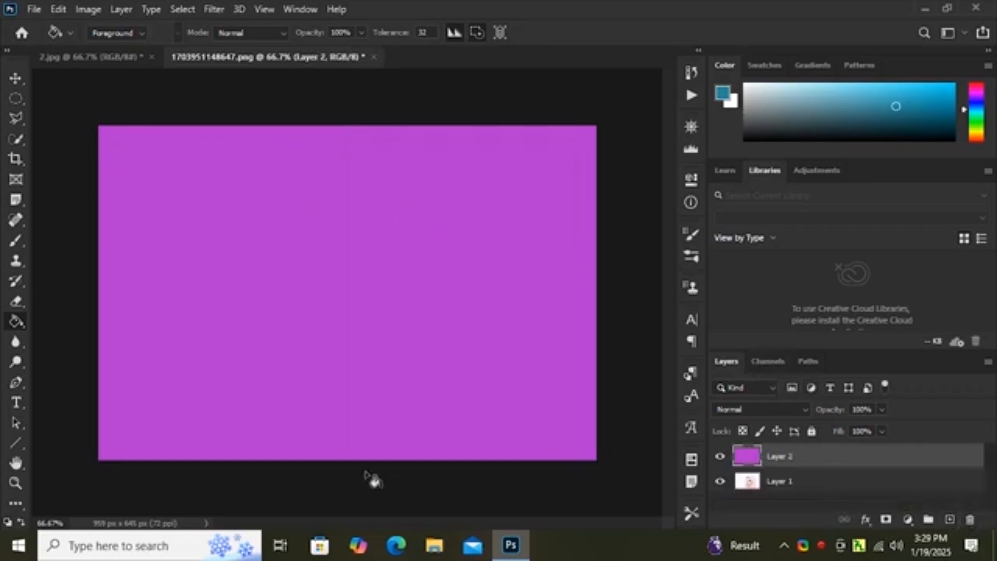
# Step: Activate the Gradient Tool and set the gradient's starting color stop to bright pink ea08d2
pyautogui.rightClick(11, 326)
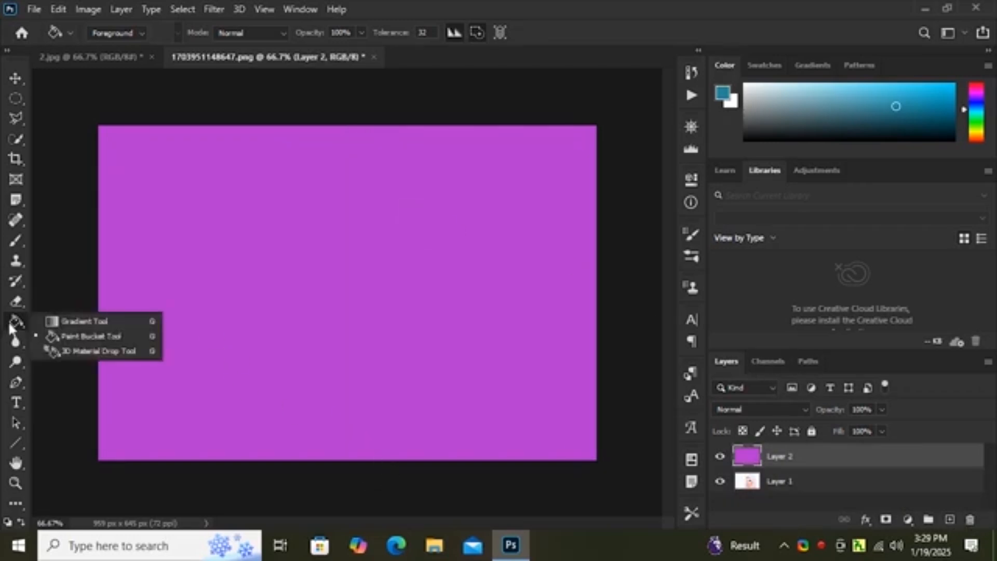
pyautogui.click(83, 321)
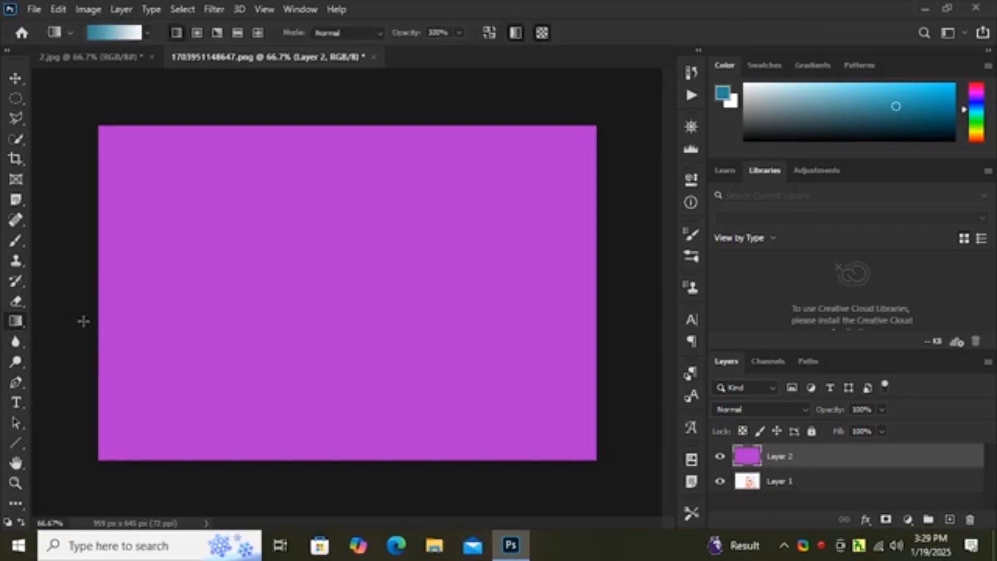
pyautogui.click(93, 35)
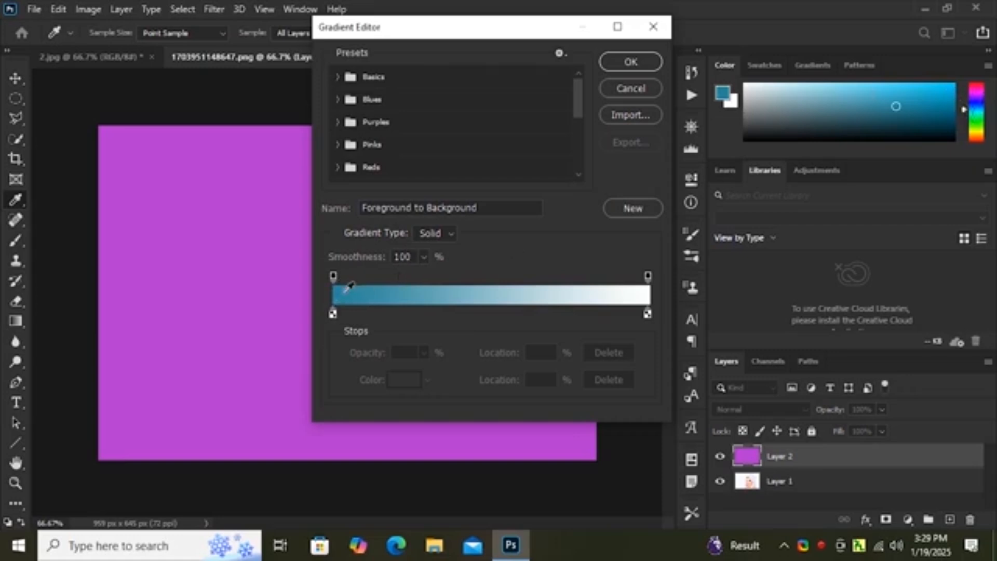
pyautogui.moveTo(333, 314); pyautogui.dragTo(328, 315)
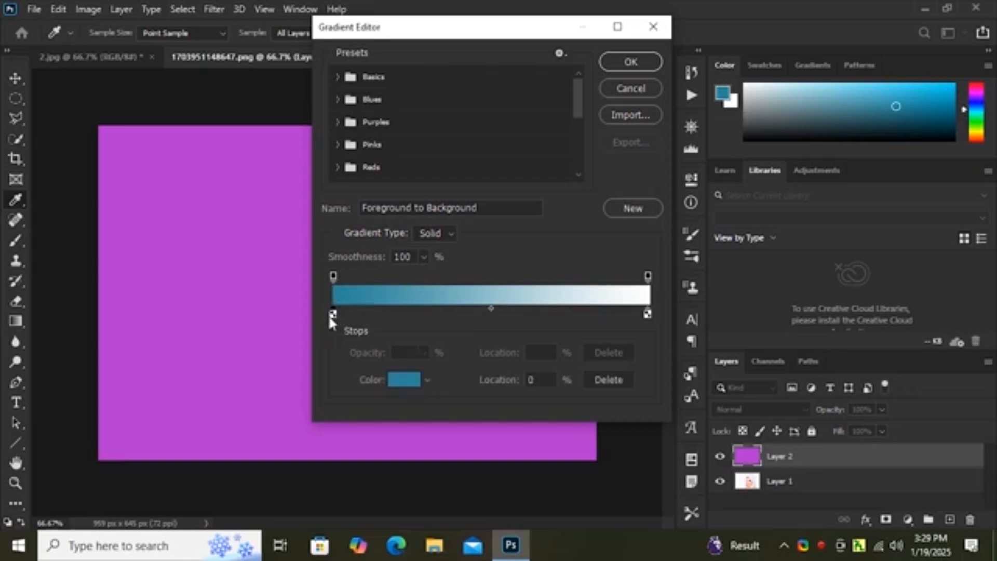
pyautogui.click(427, 380)
pyautogui.click(403, 377)
pyautogui.click(403, 378)
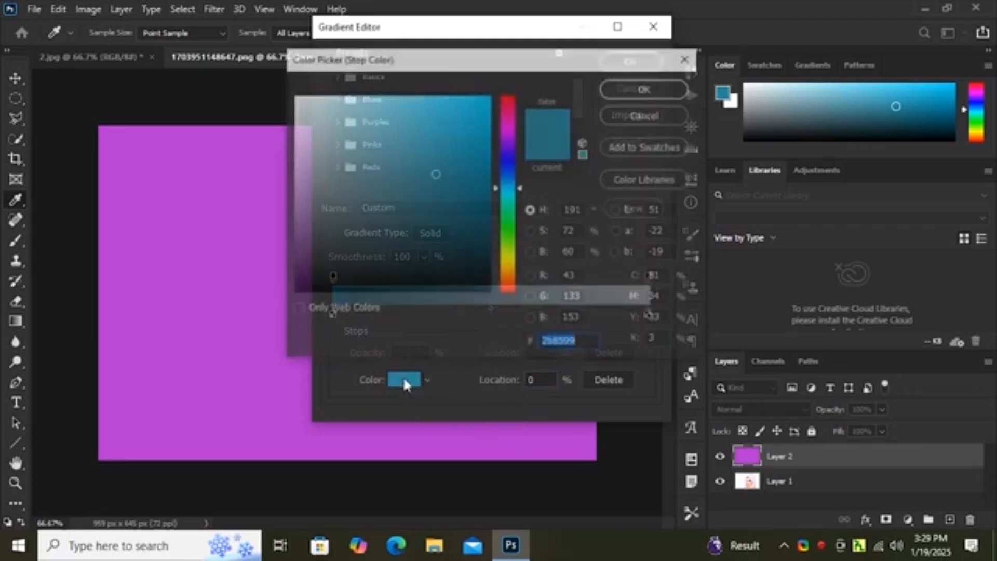
pyautogui.click(506, 125)
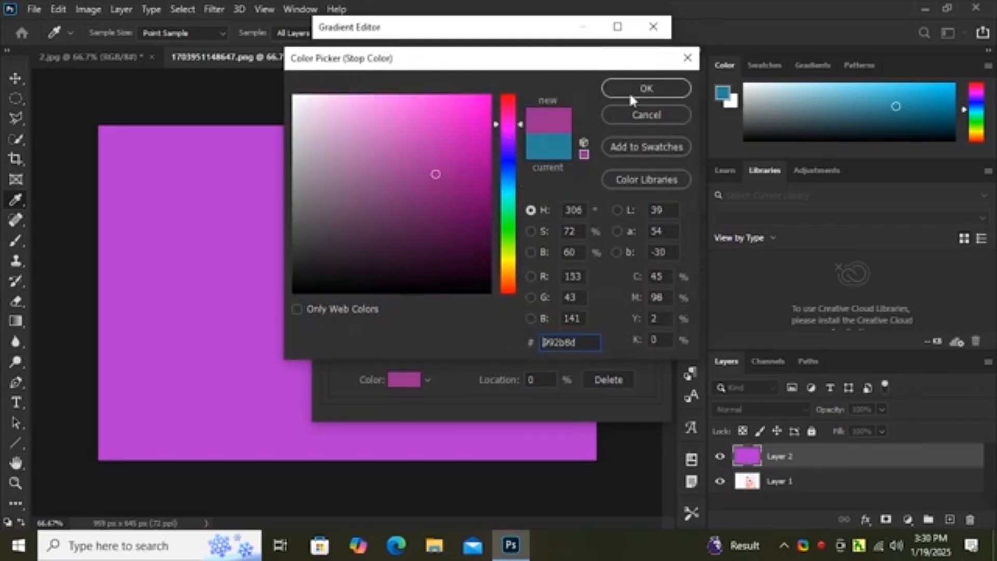
pyautogui.click(484, 111)
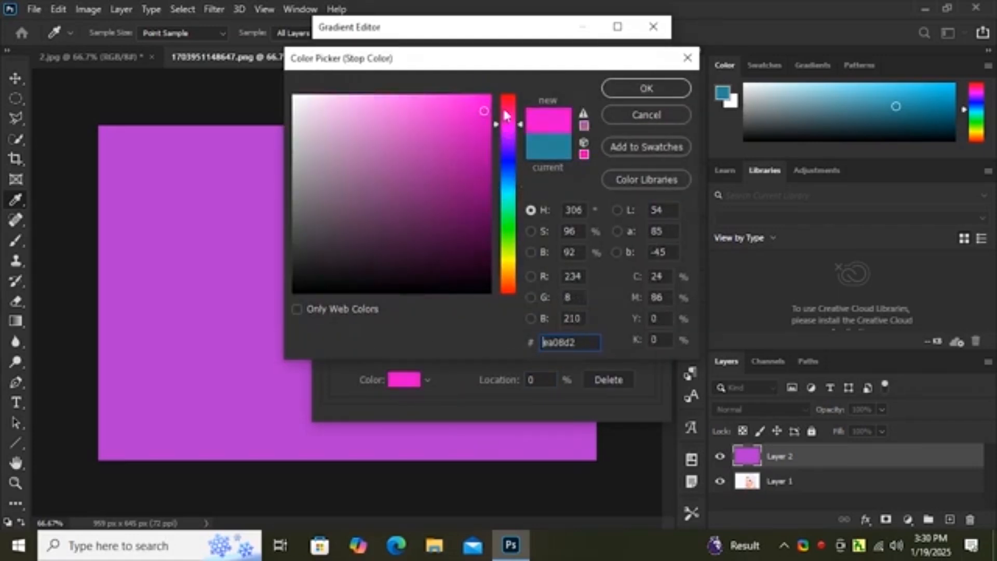
pyautogui.click(682, 91)
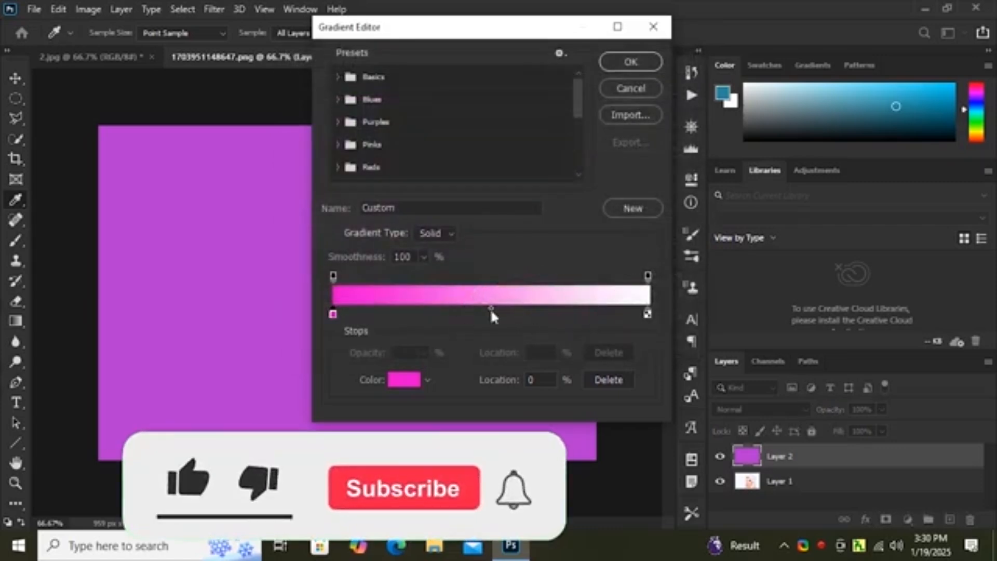
# Step: Move the gradient midpoint to 57% and fill Layer 2 with the pink-to-white gradient from the canvas's left edge to its right edge
pyautogui.moveTo(491, 312); pyautogui.dragTo(514, 312)
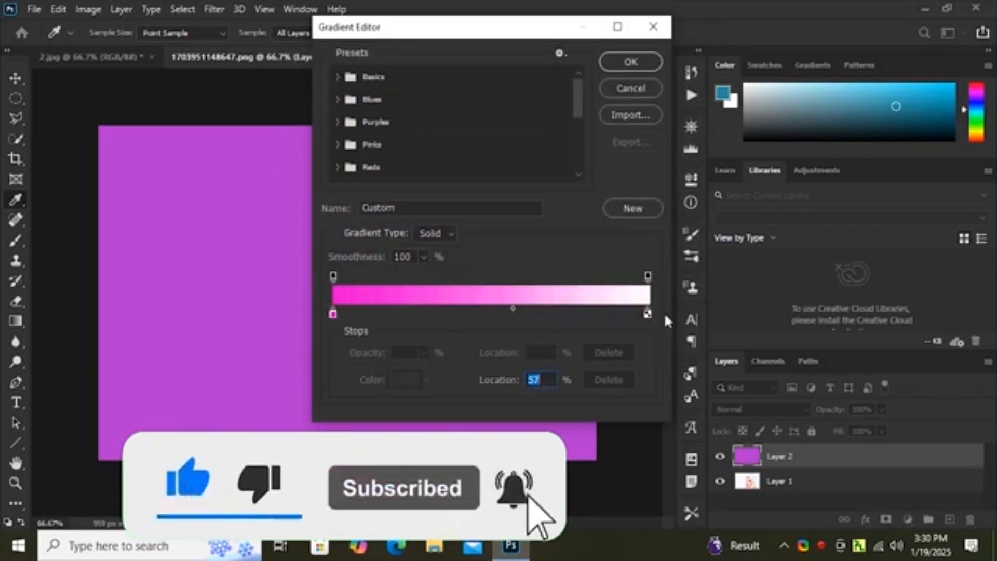
pyautogui.moveTo(648, 314)
pyautogui.mouseDown()
pyautogui.moveTo(567, 313)
pyautogui.moveTo(650, 314)
pyautogui.mouseUp()
pyautogui.click(630, 63)
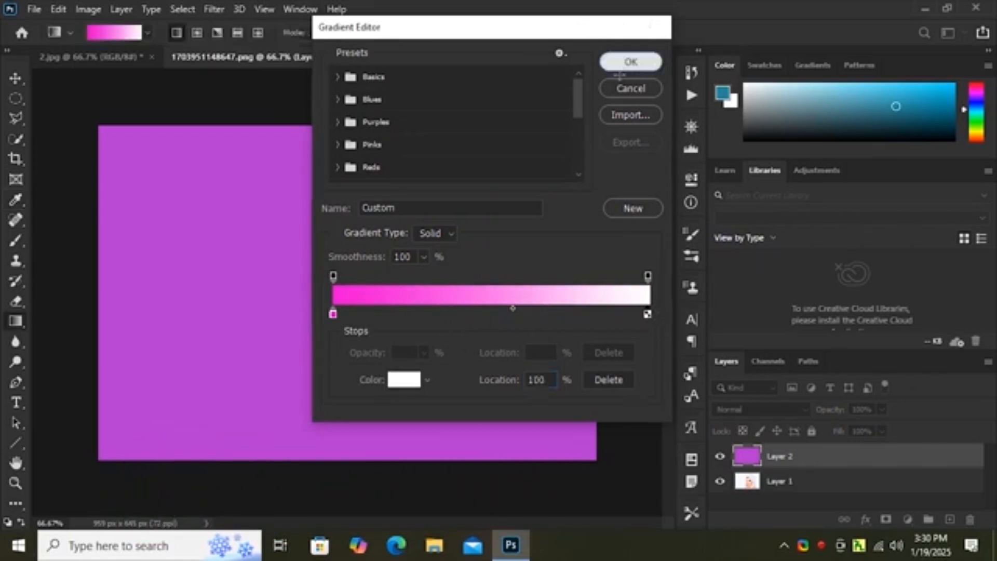
pyautogui.moveTo(98, 270); pyautogui.dragTo(591, 270)
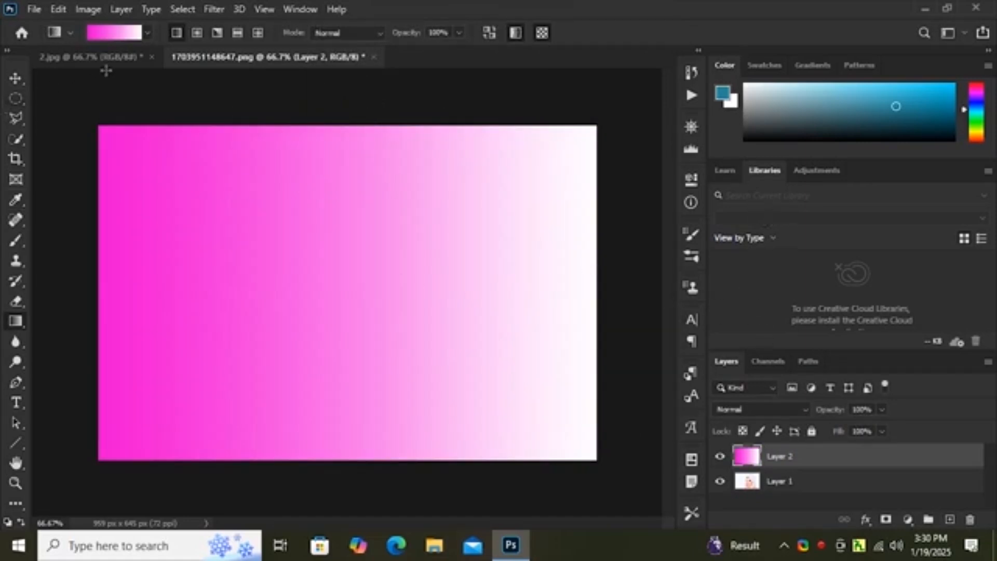
# Step: Recolor the gradient's starting stop to dark purple 1f011c and move the midpoint to 61%
pyautogui.click(92, 33)
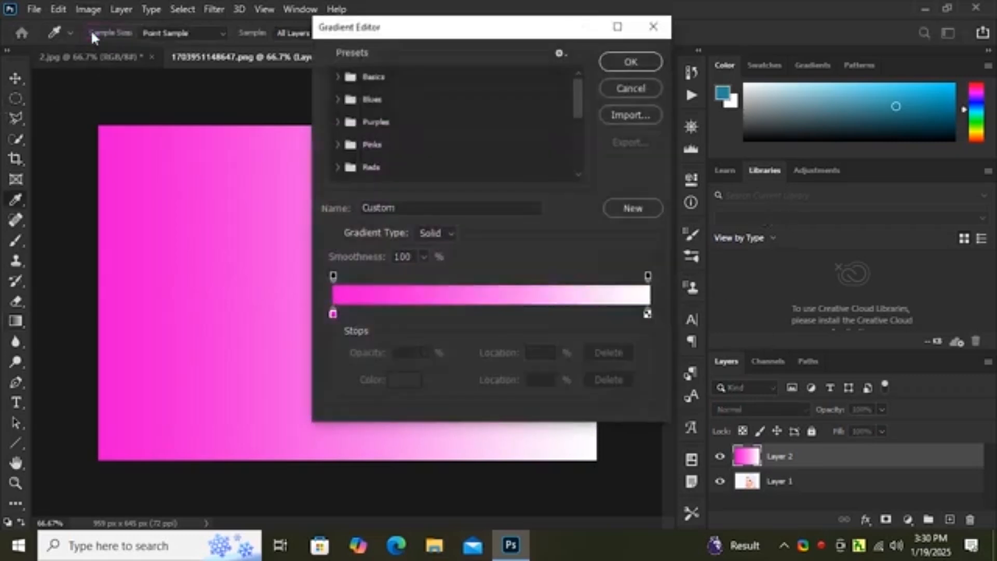
pyautogui.click(334, 314)
pyautogui.doubleClick(334, 313)
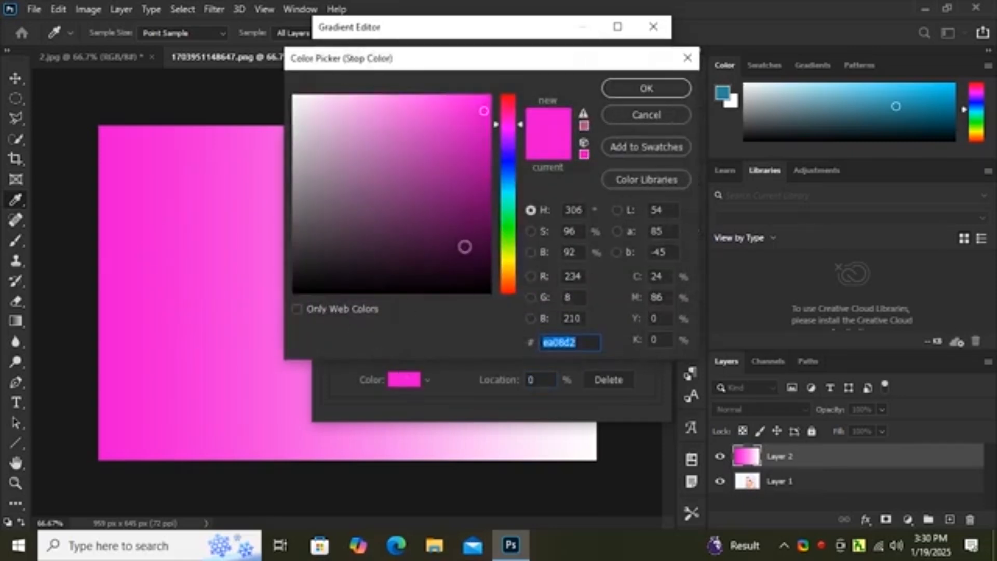
pyautogui.click(483, 269)
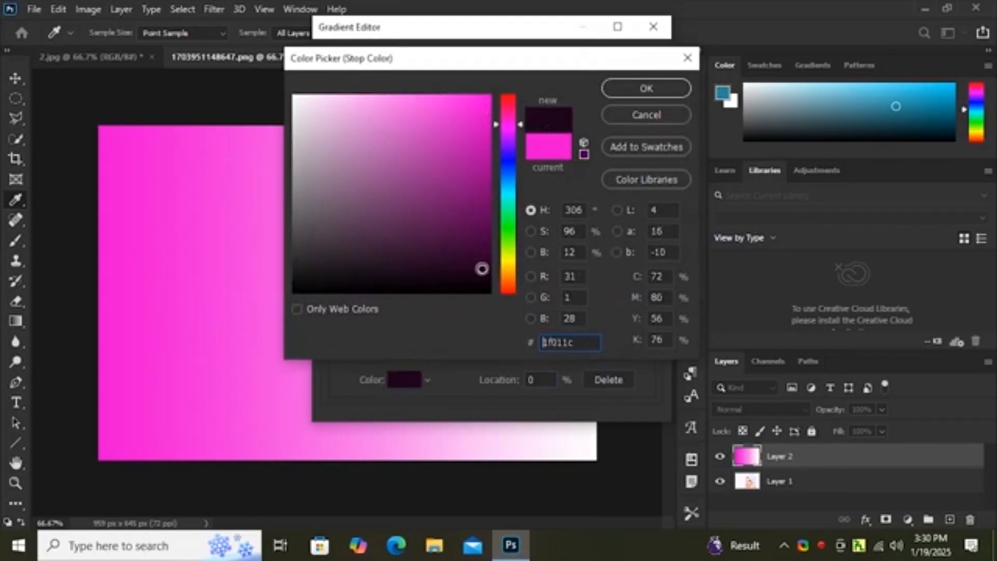
pyautogui.click(643, 91)
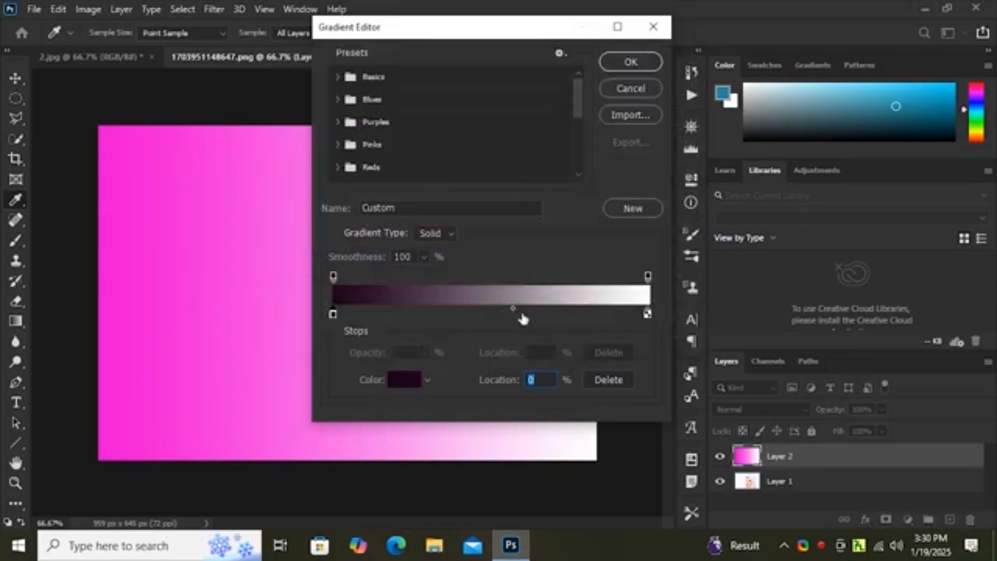
pyautogui.moveTo(513, 308); pyautogui.dragTo(525, 309)
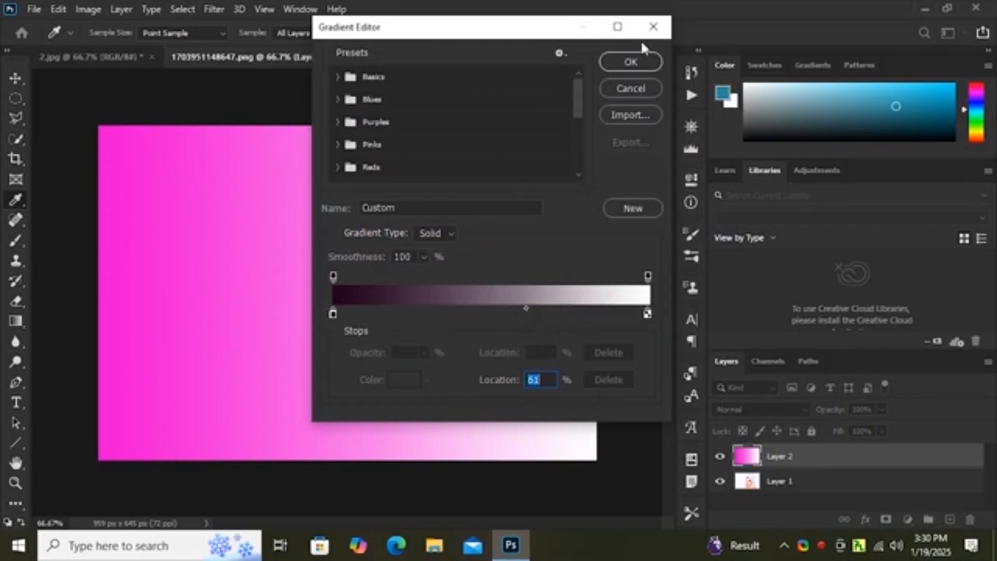
pyautogui.click(631, 63)
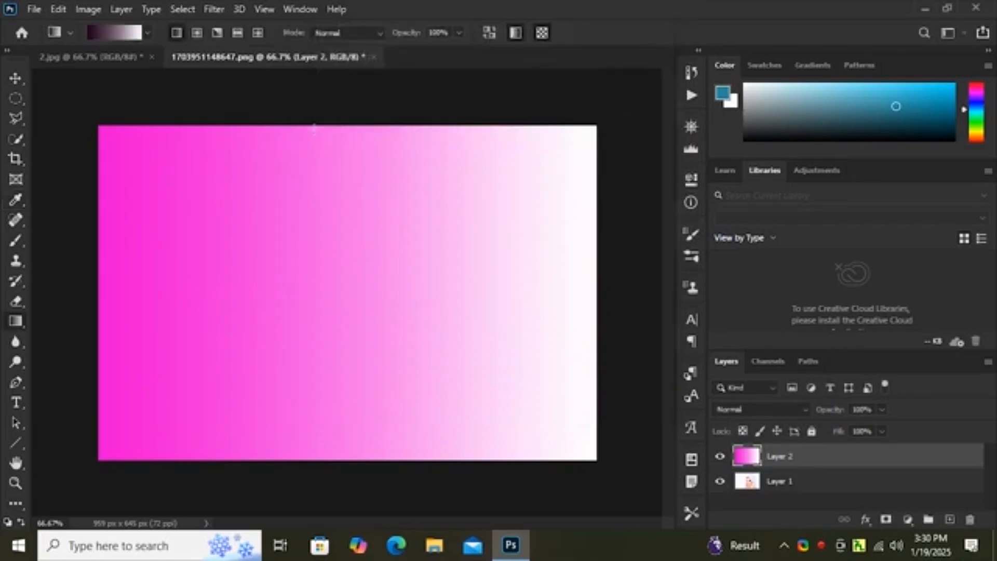
# Step: Fill Layer 2 with the dark purple gradient from top to bottom, left to right, and diagonally from the upper-right and upper-left corners
pyautogui.moveTo(314, 465); pyautogui.dragTo(314, 466)
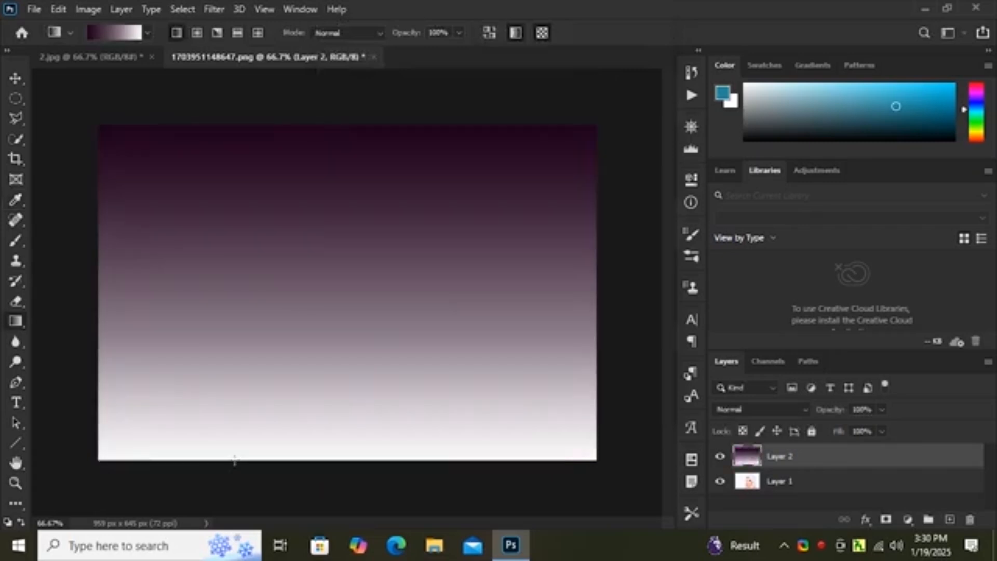
pyautogui.moveTo(87, 296); pyautogui.dragTo(610, 290)
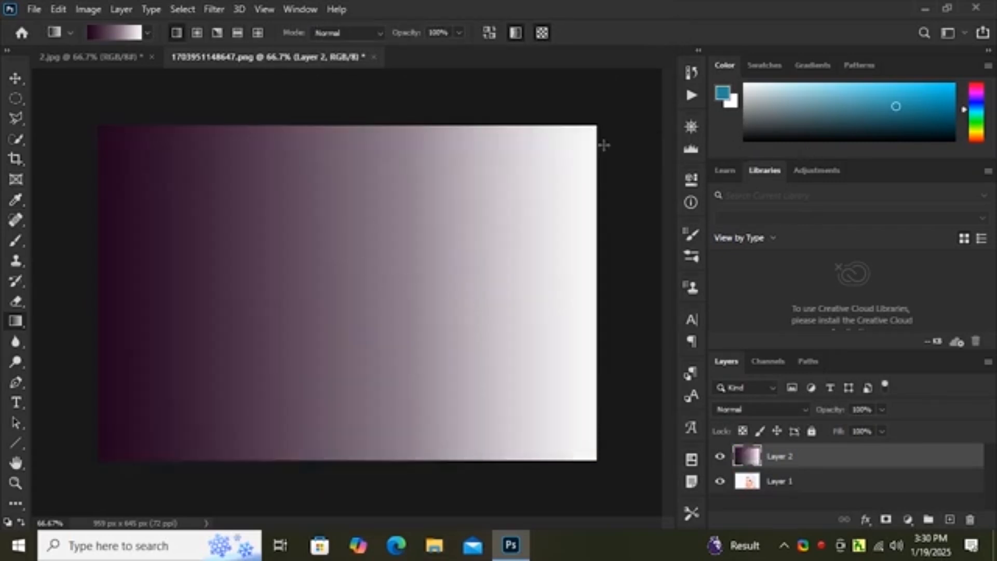
pyautogui.moveTo(599, 147); pyautogui.dragTo(78, 338)
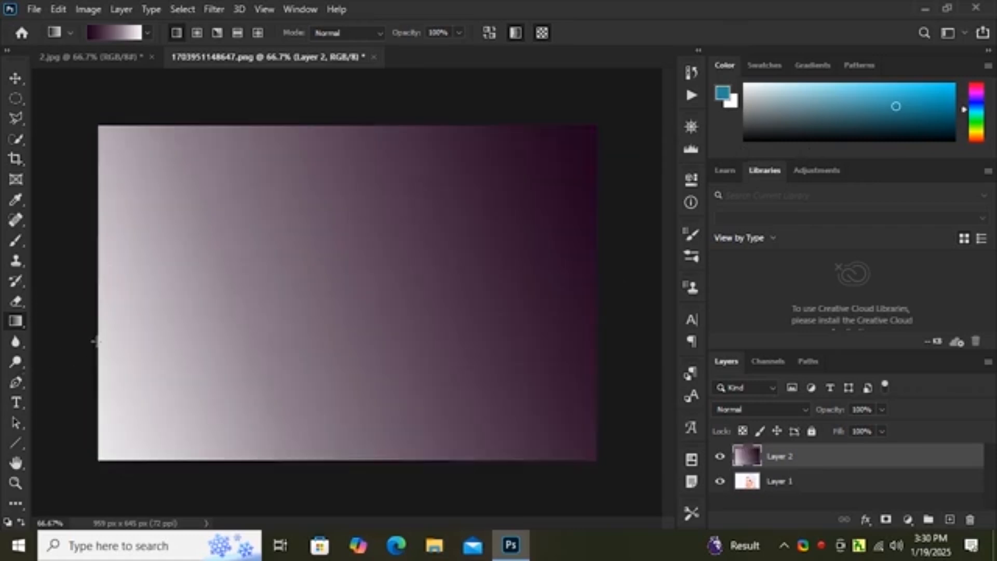
pyautogui.moveTo(96, 135); pyautogui.dragTo(603, 454)
# Step: Change the gradient's starting color stop from dark purple to orange e06d45
pyautogui.click(92, 31)
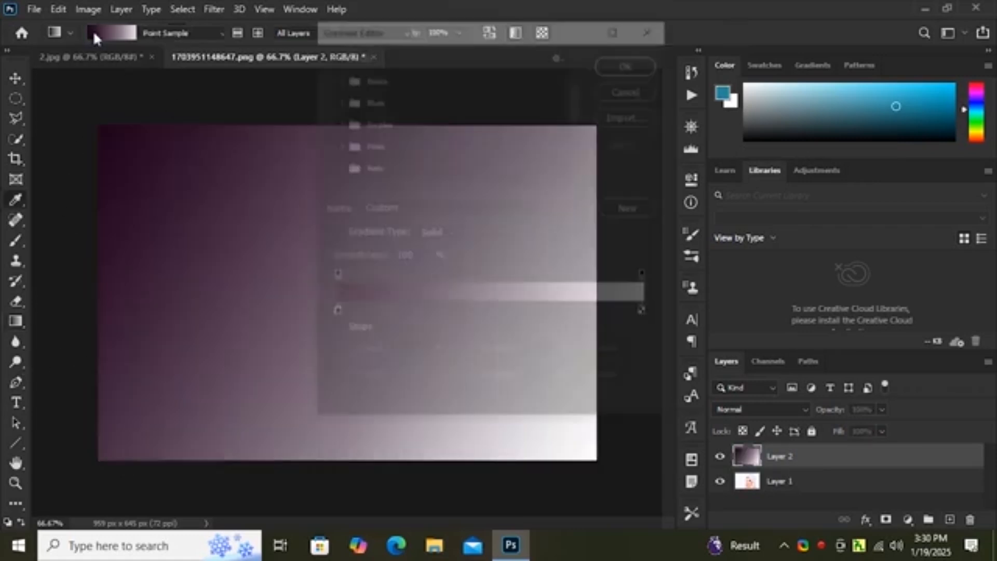
pyautogui.click(332, 312)
pyautogui.click(404, 379)
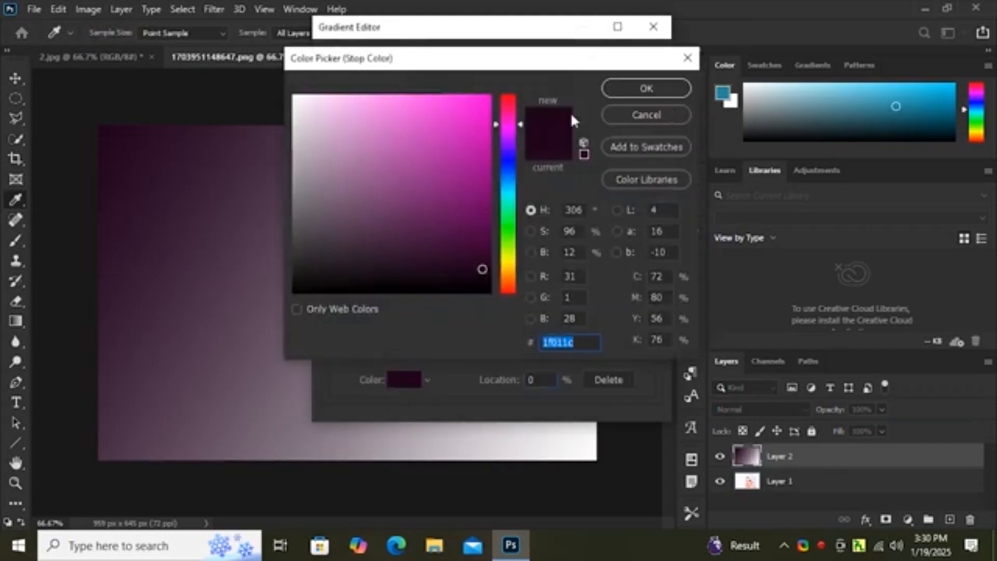
pyautogui.click(508, 101)
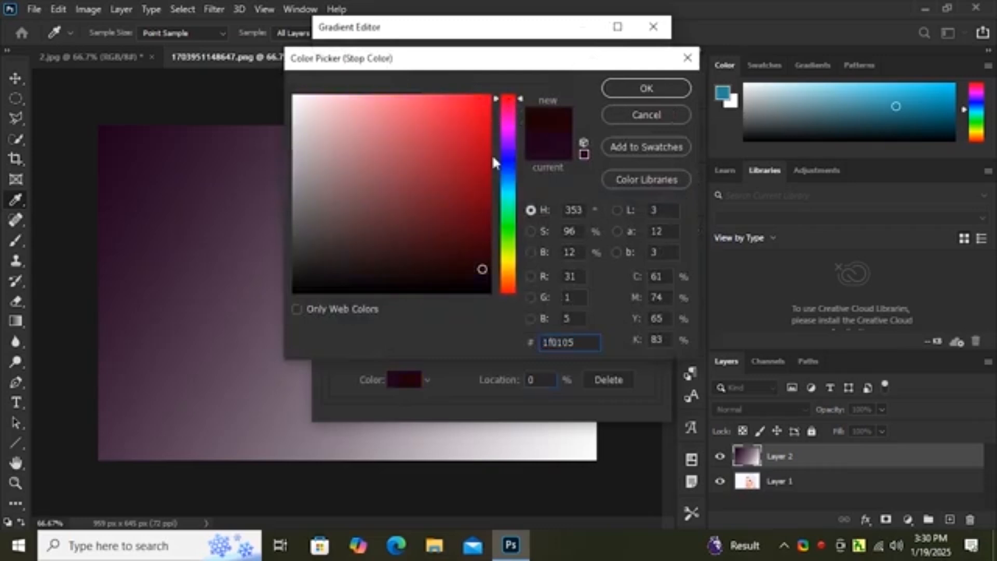
pyautogui.click(508, 284)
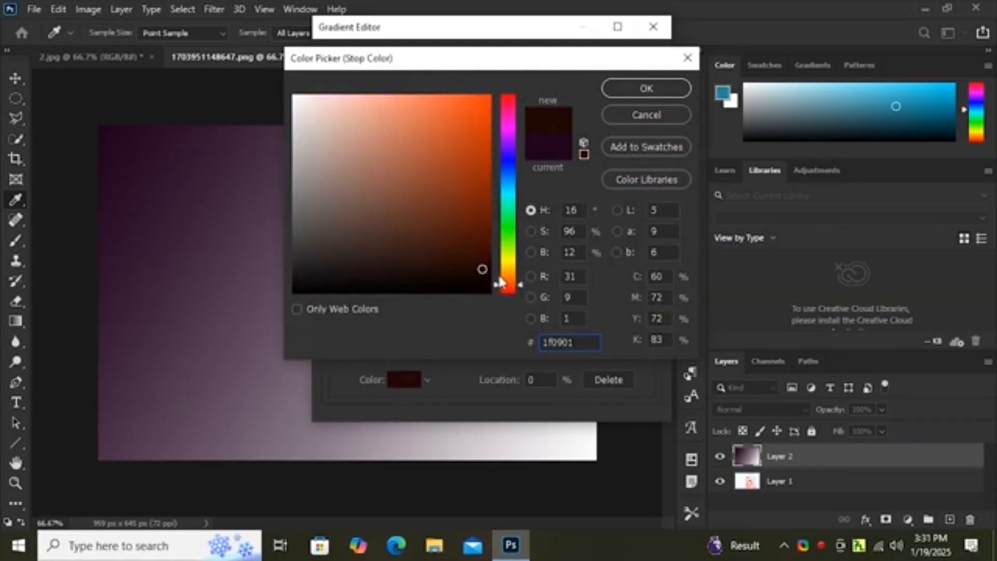
pyautogui.click(449, 156)
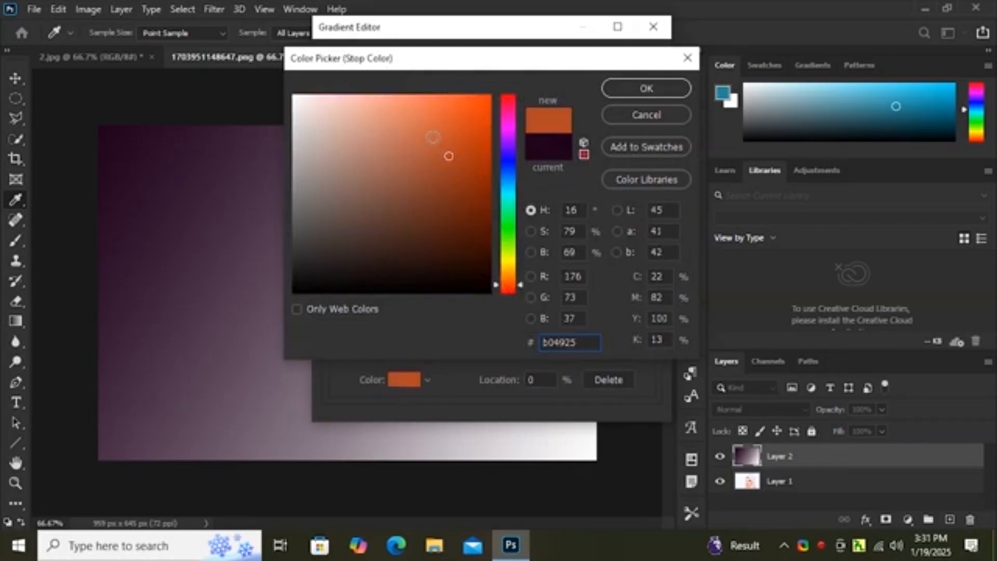
pyautogui.moveTo(433, 137); pyautogui.dragTo(430, 118)
pyautogui.click(639, 88)
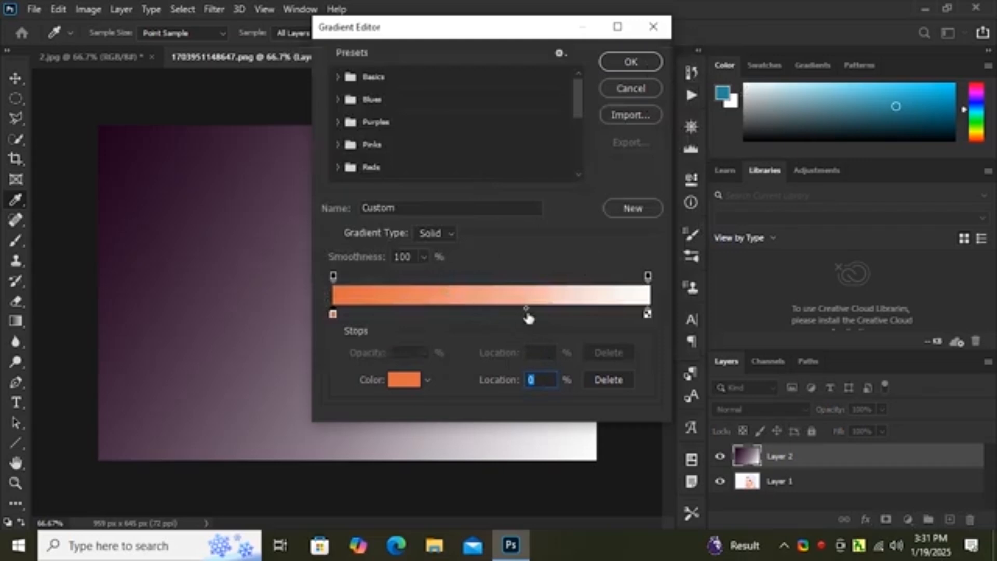
pyautogui.click(631, 62)
# Step: Fill Layer 2 with the orange-to-white gradient along both diagonals and from top to bottom, ending with a left-to-right fill
pyautogui.moveTo(87, 127); pyautogui.dragTo(596, 448)
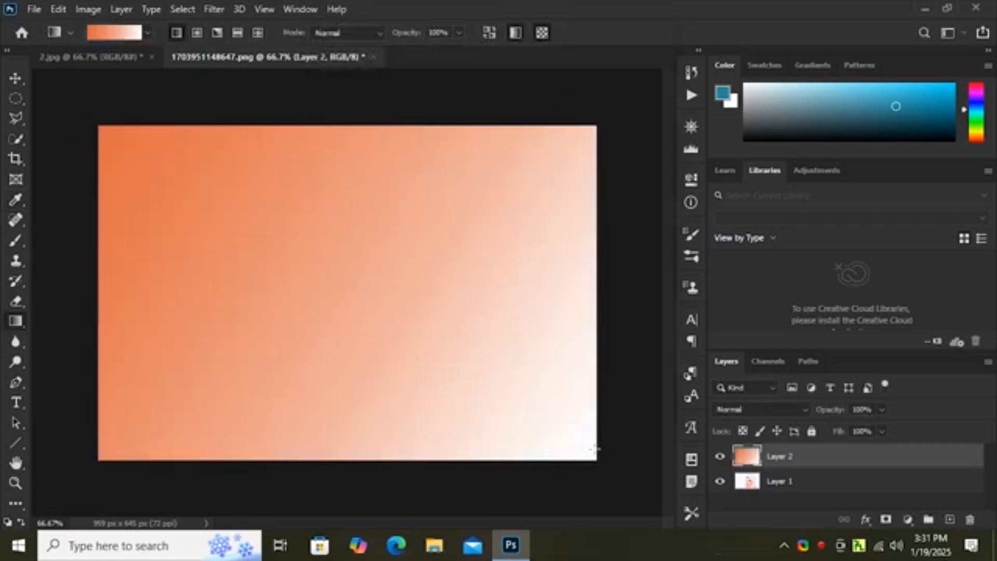
pyautogui.moveTo(604, 146); pyautogui.dragTo(111, 480)
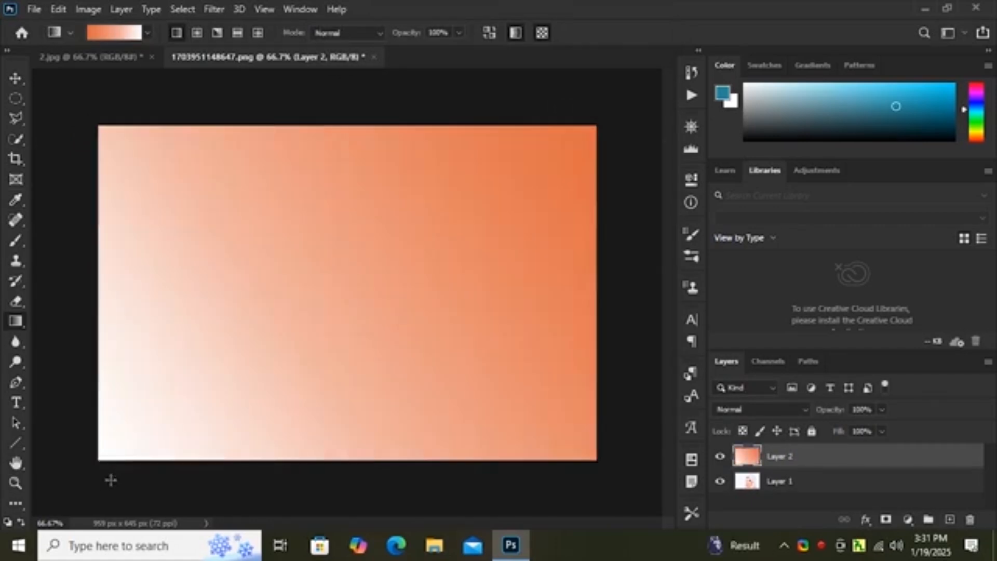
pyautogui.moveTo(107, 134); pyautogui.dragTo(597, 515)
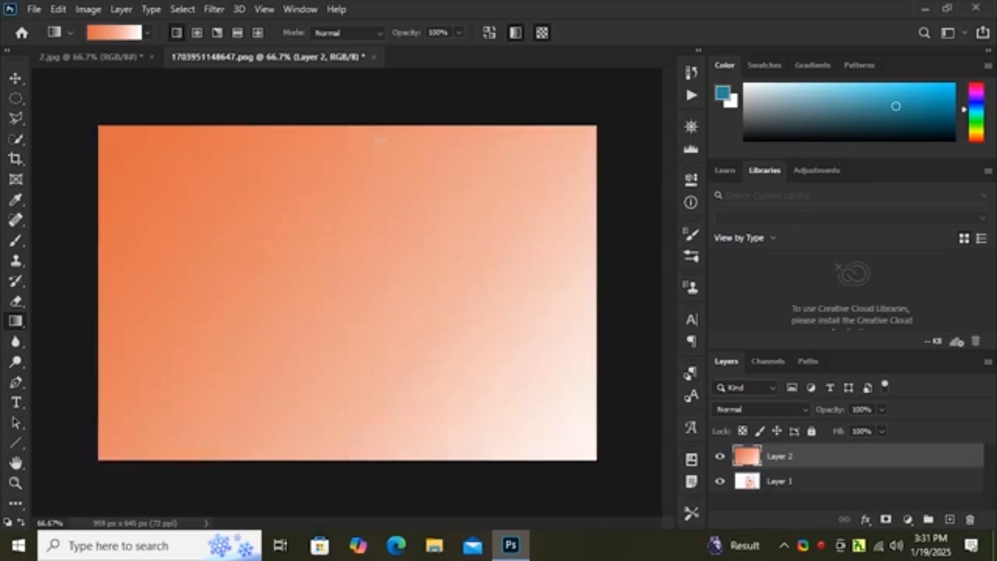
pyautogui.moveTo(346, 123); pyautogui.dragTo(356, 470)
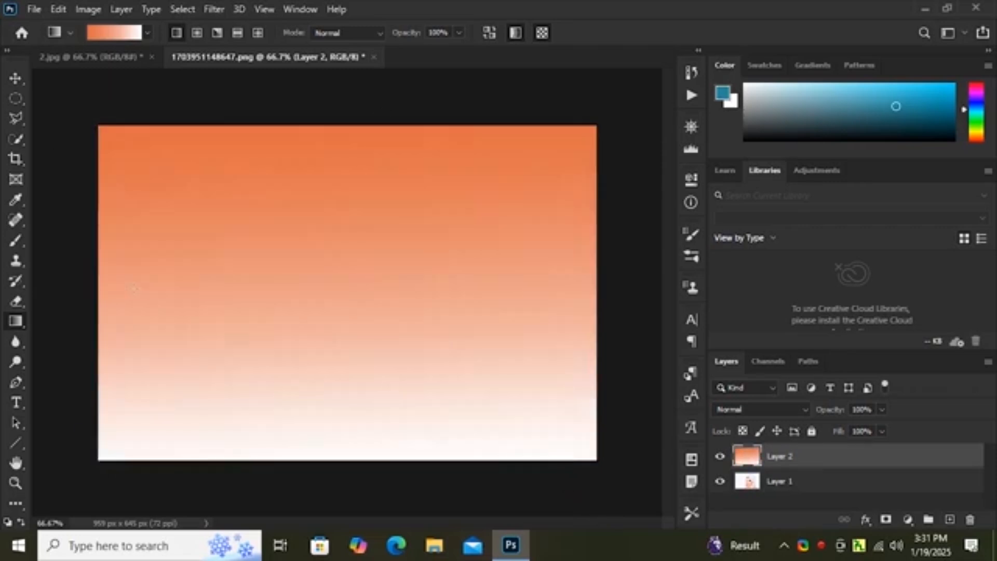
pyautogui.moveTo(95, 267); pyautogui.dragTo(607, 335)
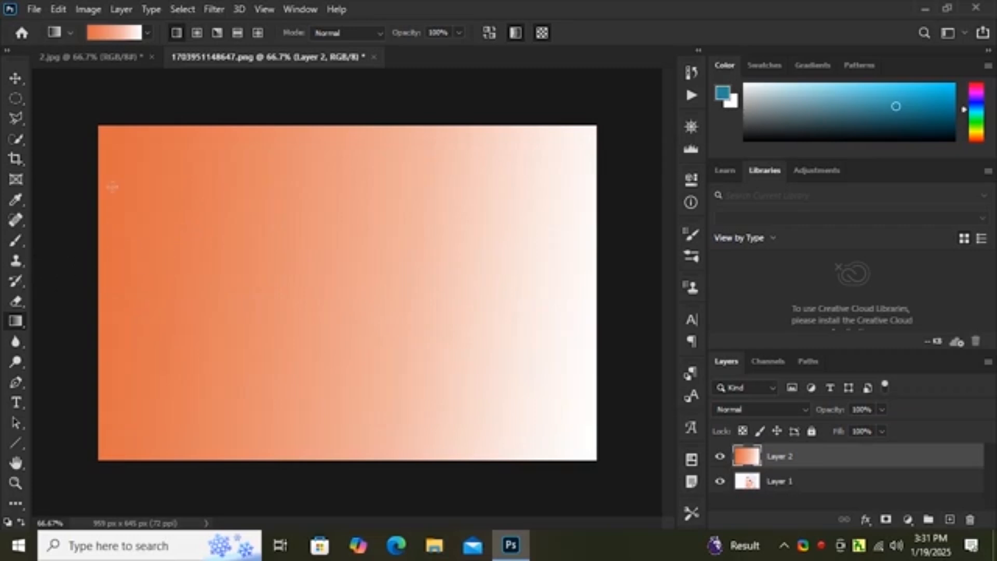
# Step: Set the gradient's starting color stop to dark magenta 710a55
pyautogui.click(111, 32)
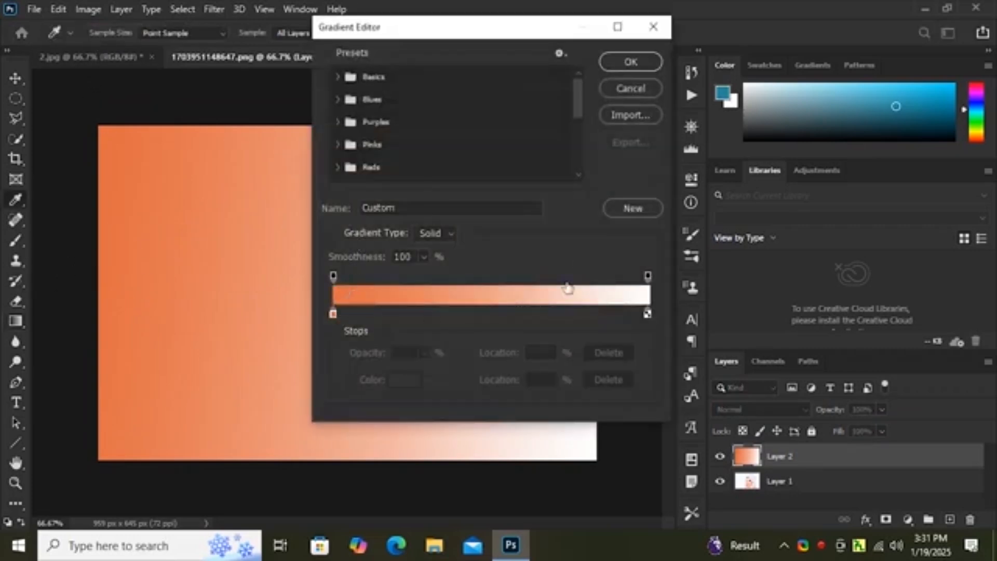
pyautogui.click(631, 62)
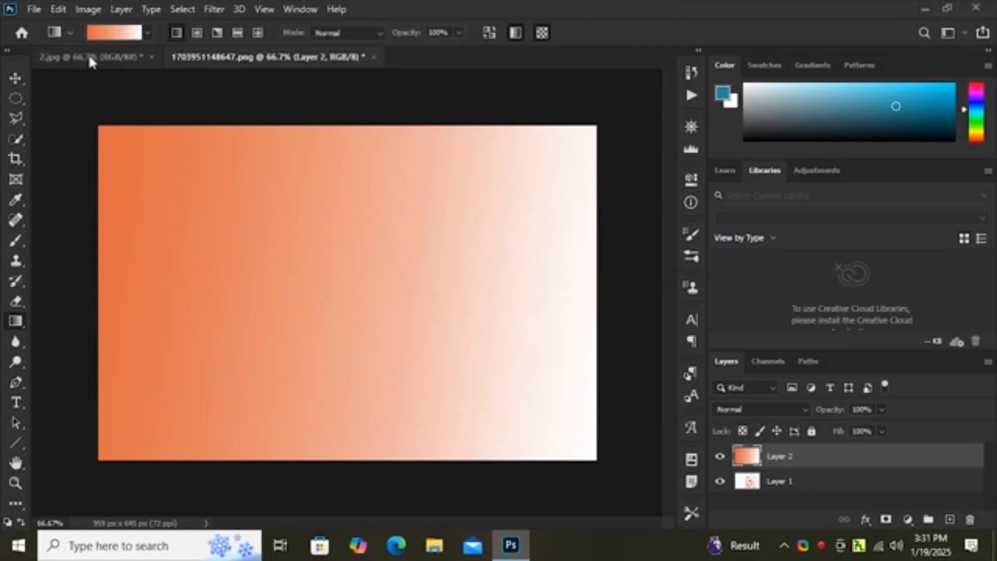
pyautogui.click(99, 35)
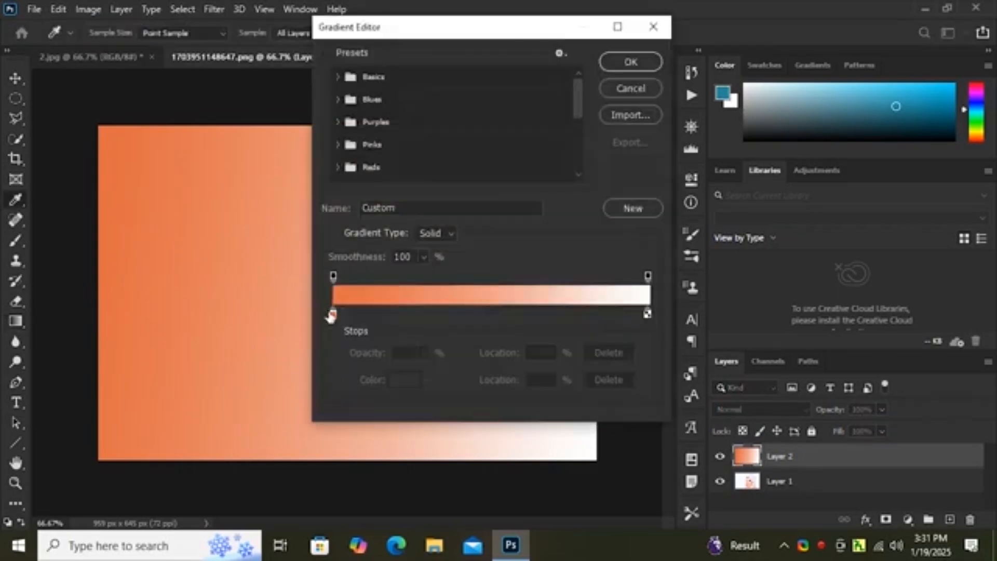
pyautogui.click(333, 315)
pyautogui.click(404, 379)
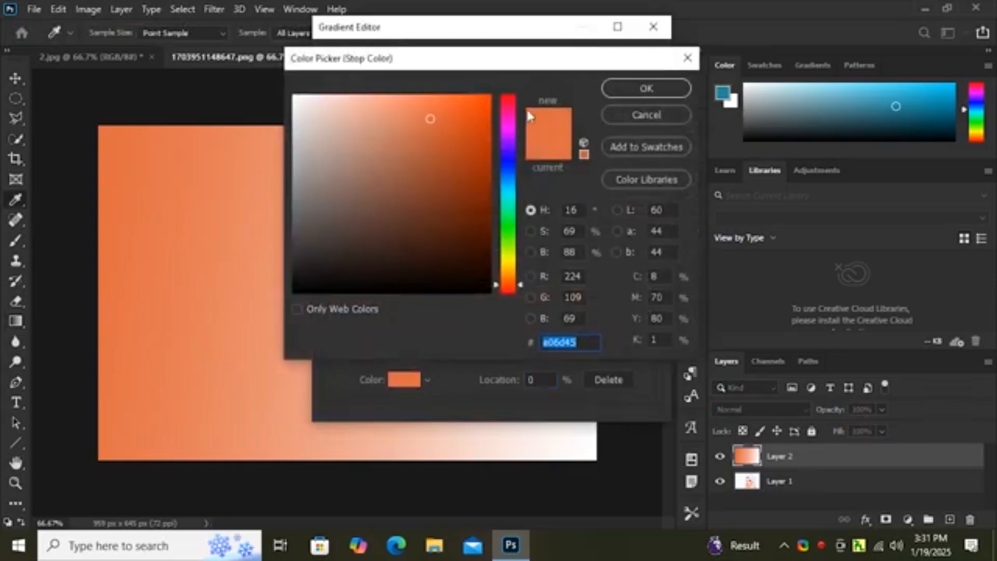
pyautogui.click(509, 118)
pyautogui.click(472, 208)
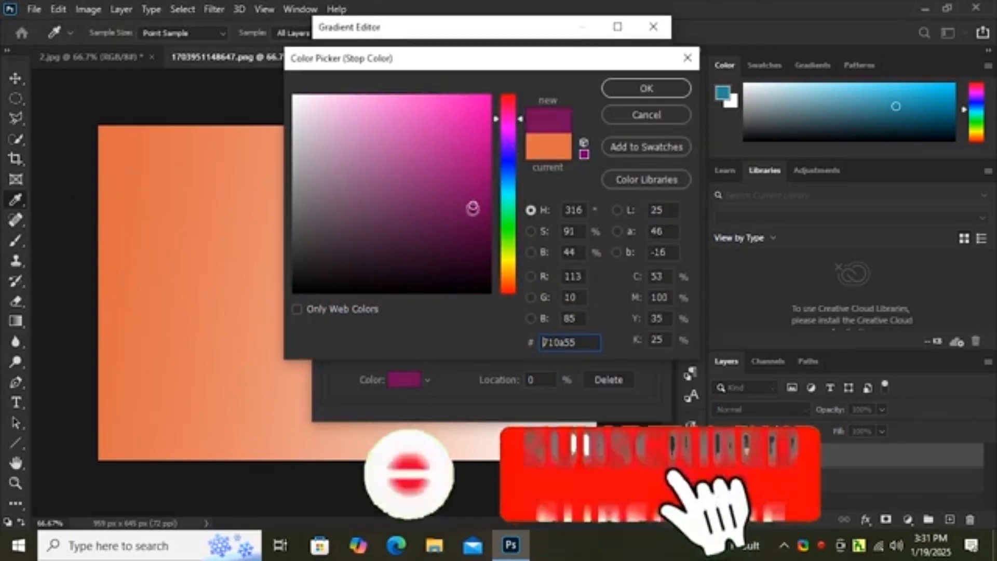